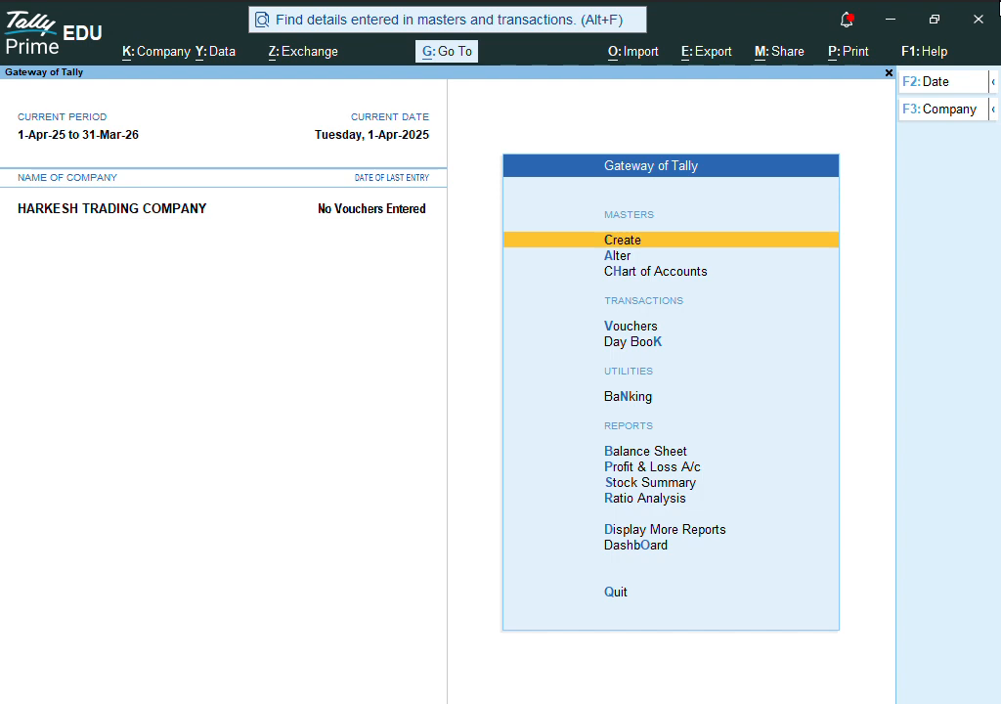
- Start creating a new company named B K Trading Company, using the same mailing name
key("Return")
key("Up")
key("Up")
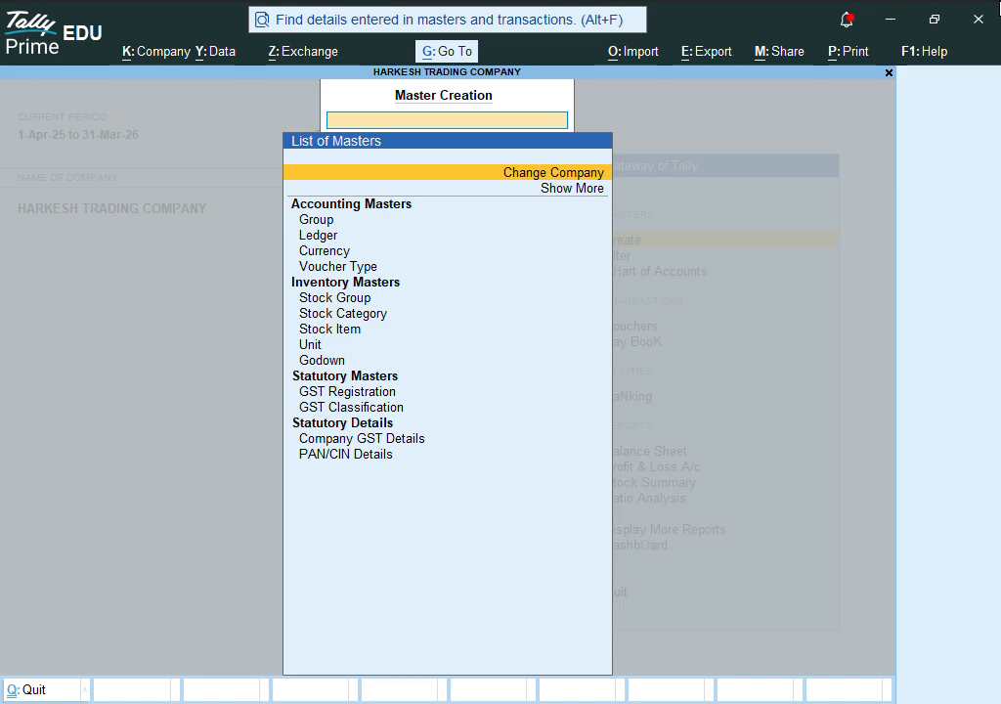
key("Return")
key("Up")
key("Up")
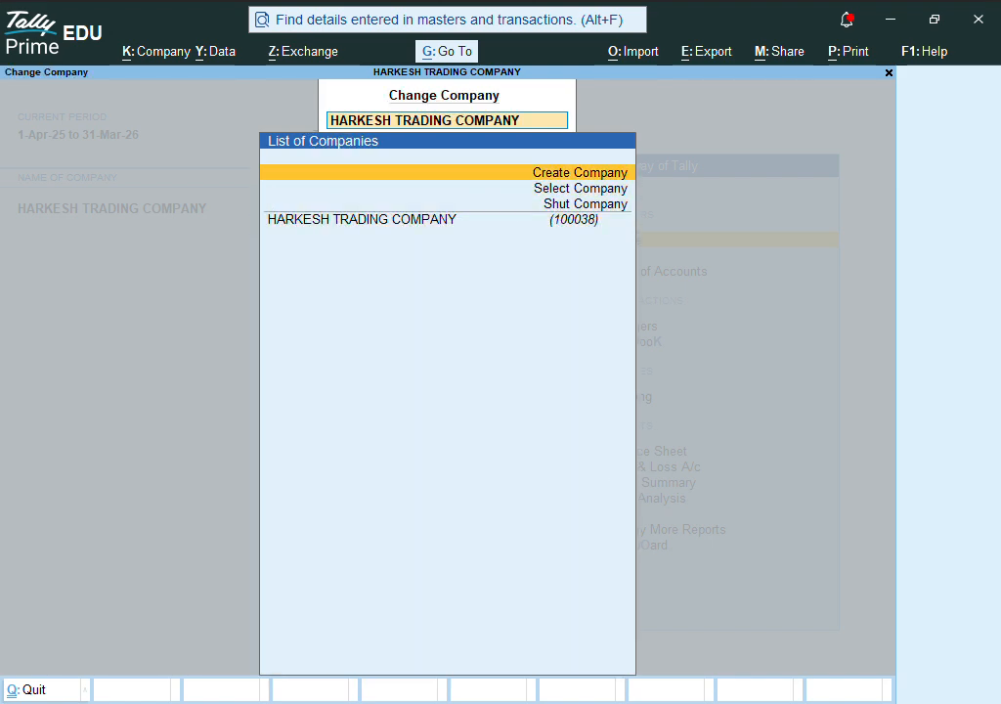
key("Return")
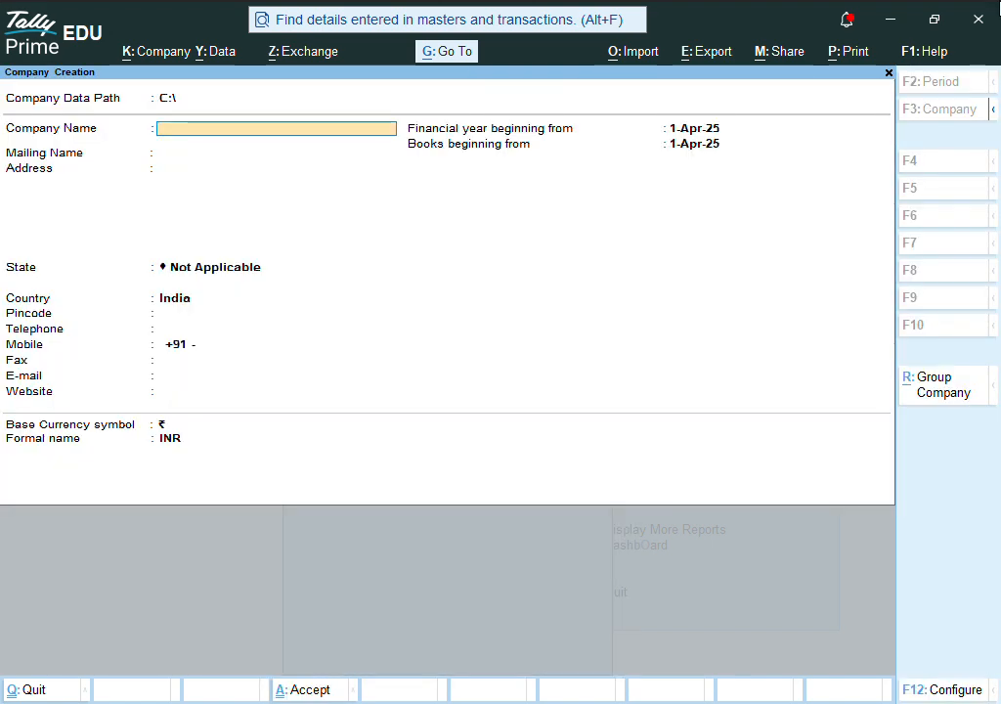
type("Ba")
key("BackSpace")
type("K Trading Company")
key("Return")
key("Return")
- Set the new company's address to Dausa and its state to Rajasthan, keep the remaining defaults, and create the company
type("Dausa")
key("Return")
key("Return")
type("Raj")
key("Return")
key("Return")
key("Return")
key("Return")
key("Return")
key("Return")
key("Return")
key("Return")
key("Return")
key("Return")
key("Return")
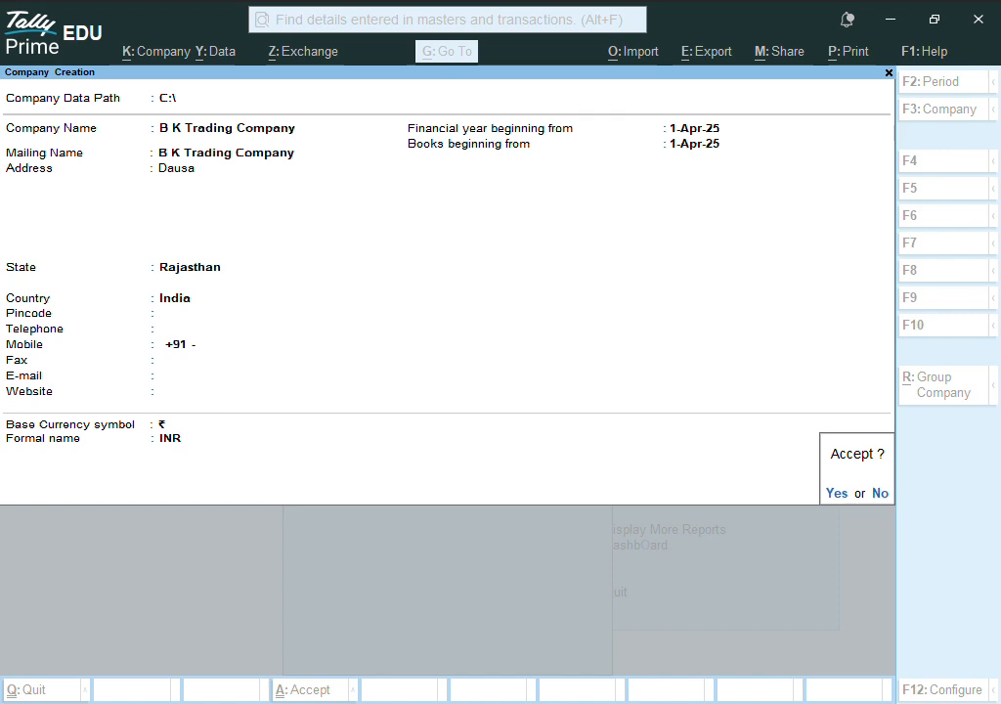
key("y")
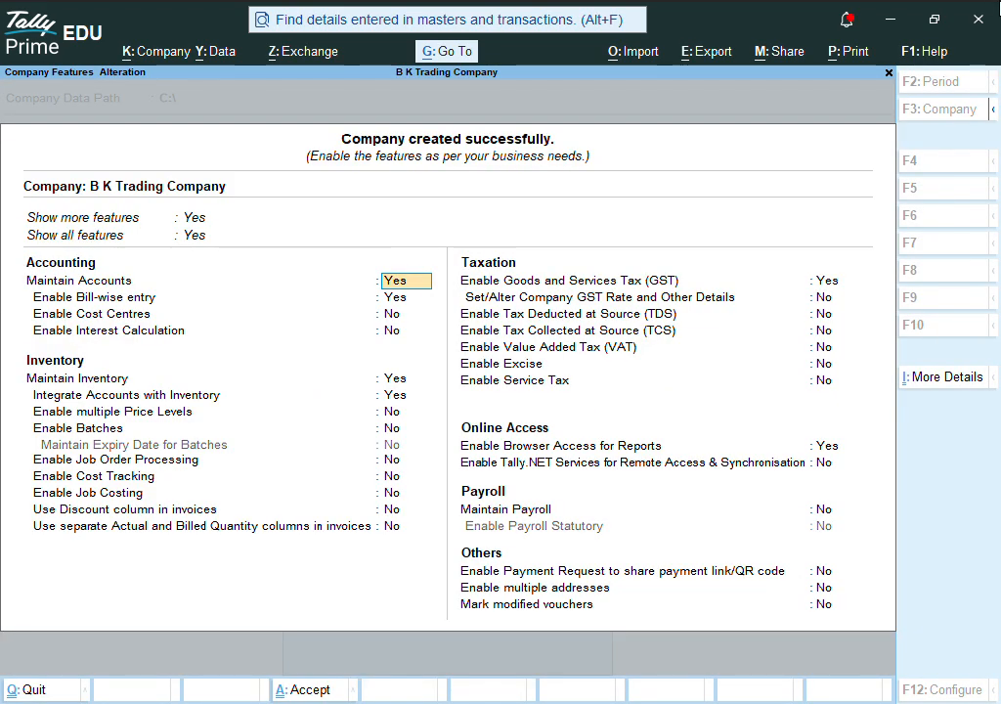
- Enable interest calculation in the company's accounting features, leaving the other accounting and inventory features at their defaults
key("y")
key("Return")
key("Return")
key("Return")
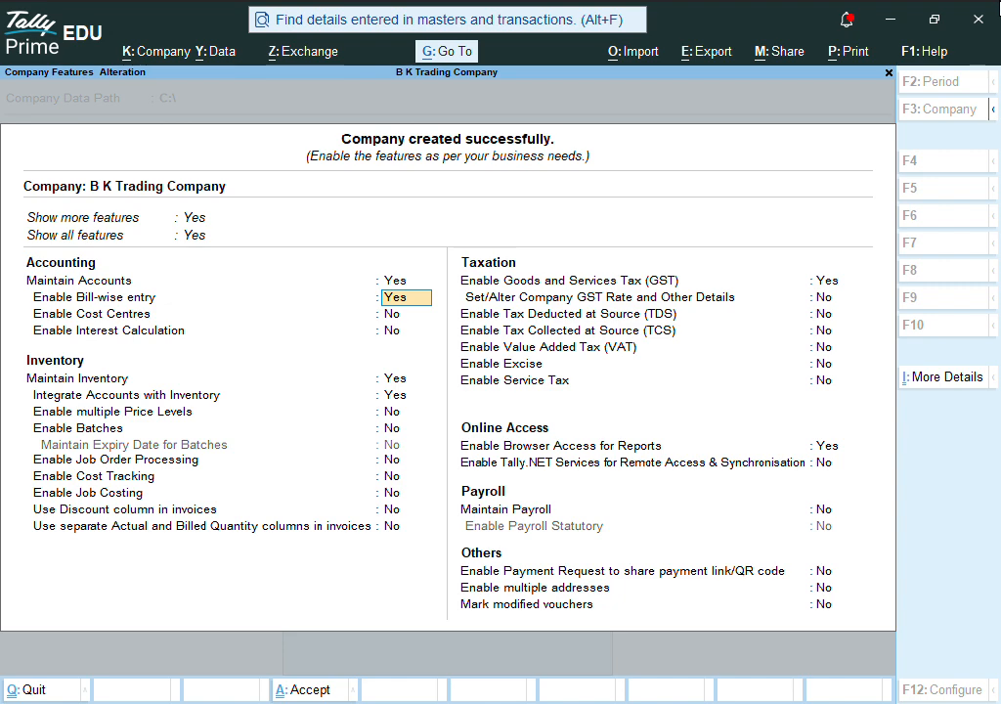
key("Up")
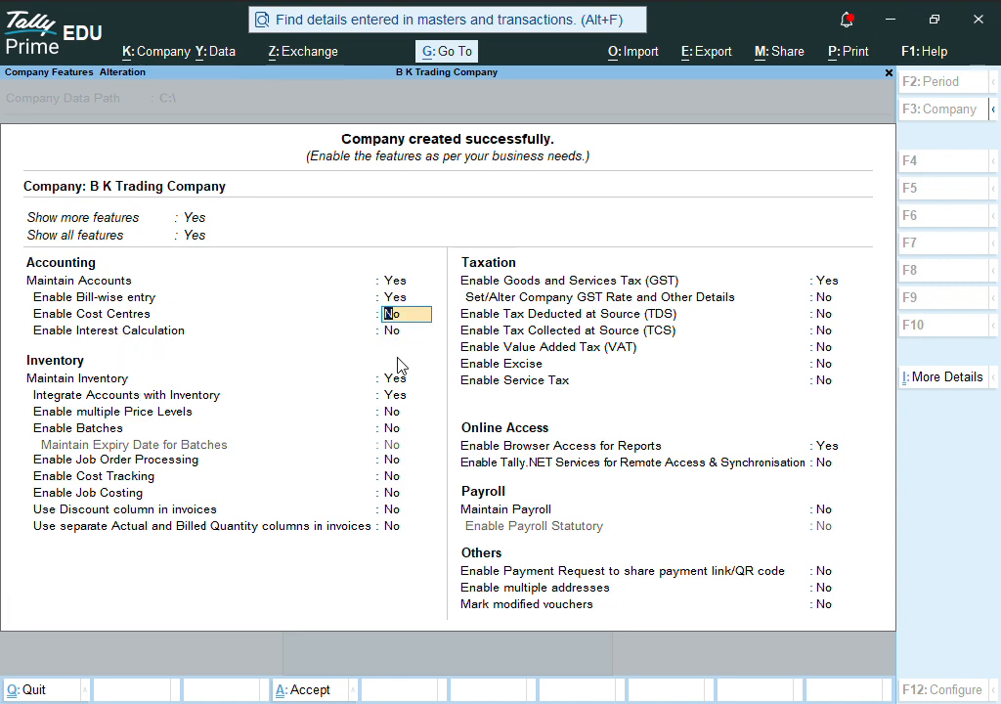
key("Return")
type("y")
key("Return")
key("Return")
key("Return")
key("Return")
key("Return")
key("Return")
key("Return")
key("Return")
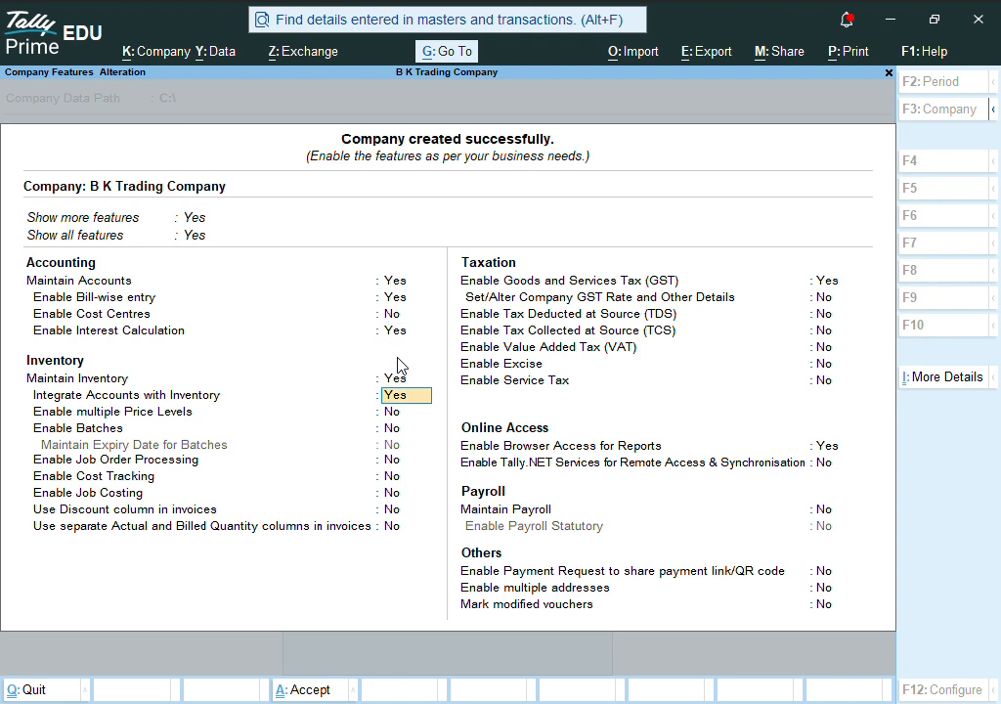
key("Return")
key("Return")
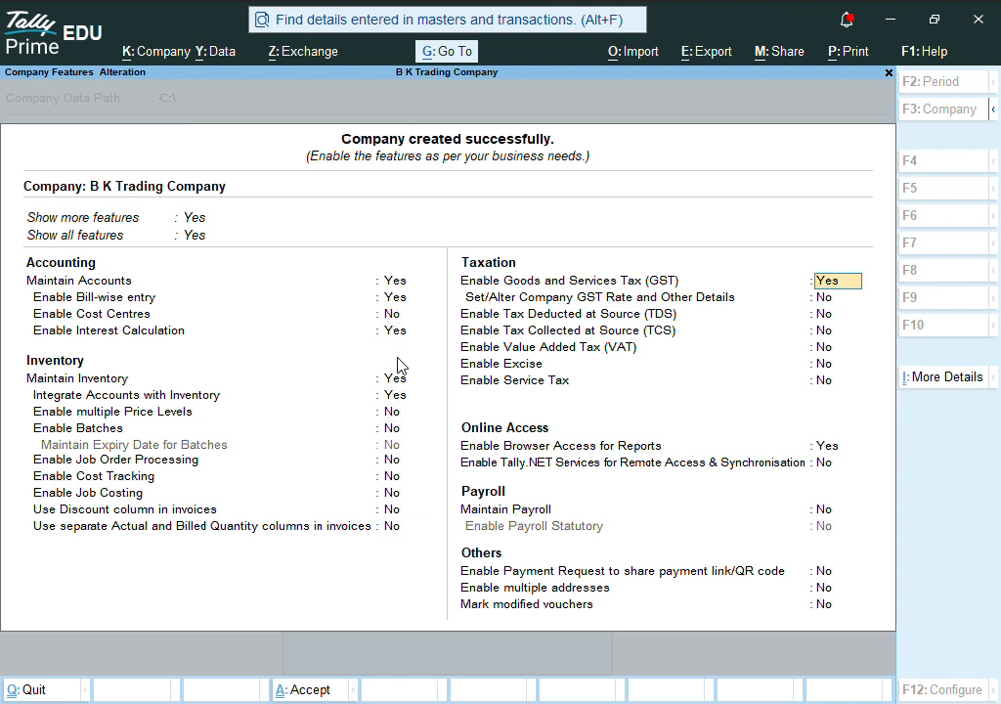
- Disable Goods and Services Tax (GST) for the company, accept the features, and return to the Gateway of Tally
type("n")
key("Return")
key("Return")
key("Return")
key("Return")
key("Return")
key("Return")
key("Return")
key("Return")
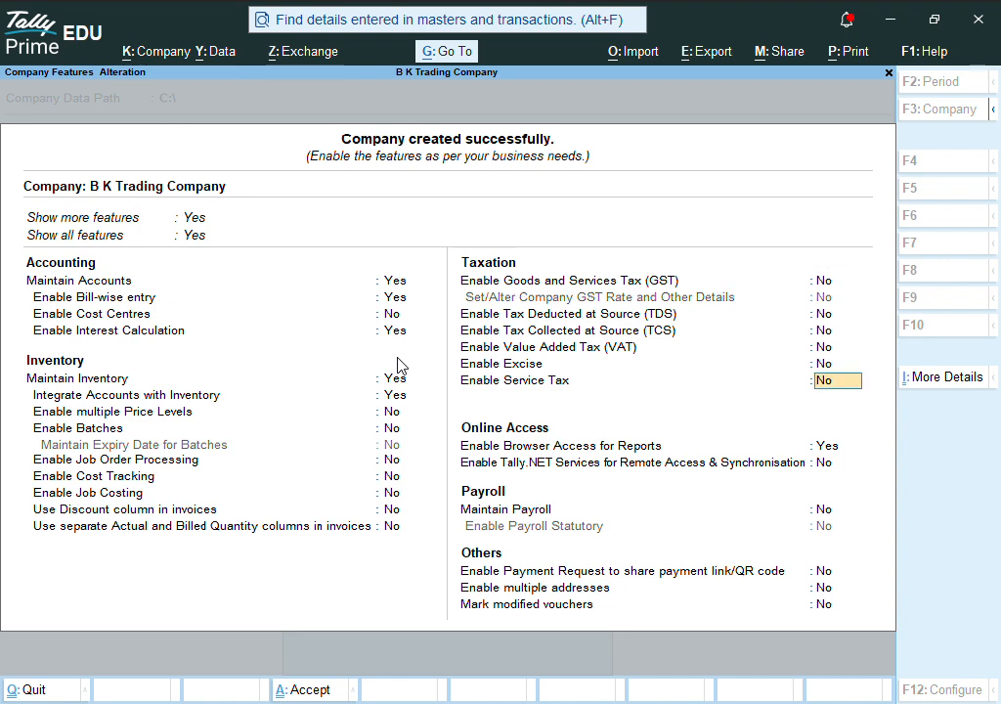
key("Return")
key("Return")
key("Return")
key("Return")
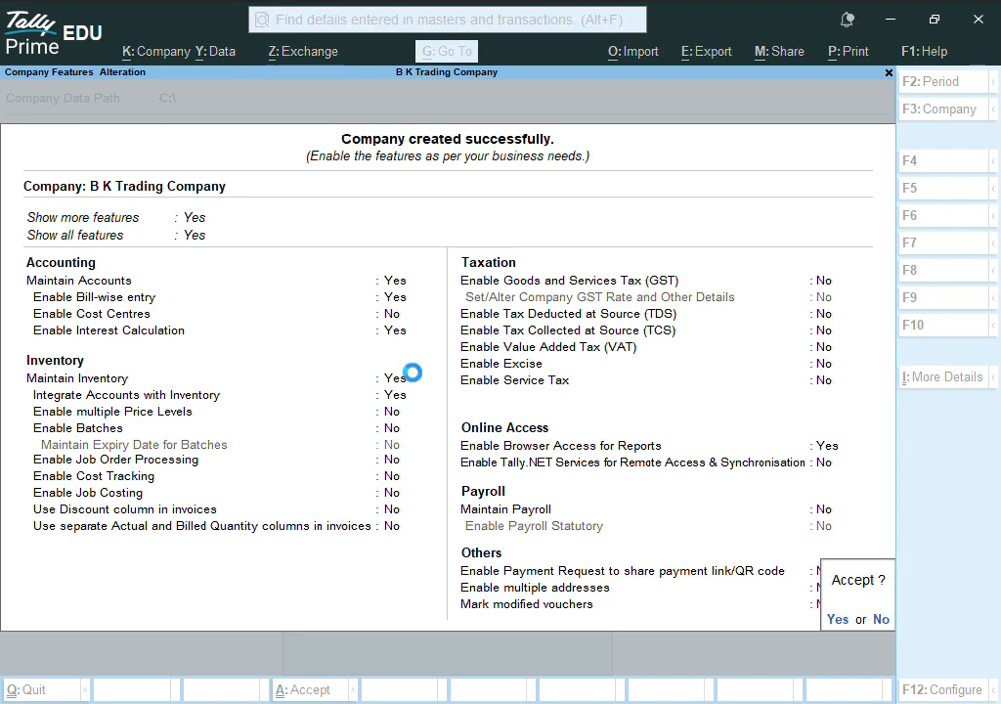
key("Return")
key("Escape")
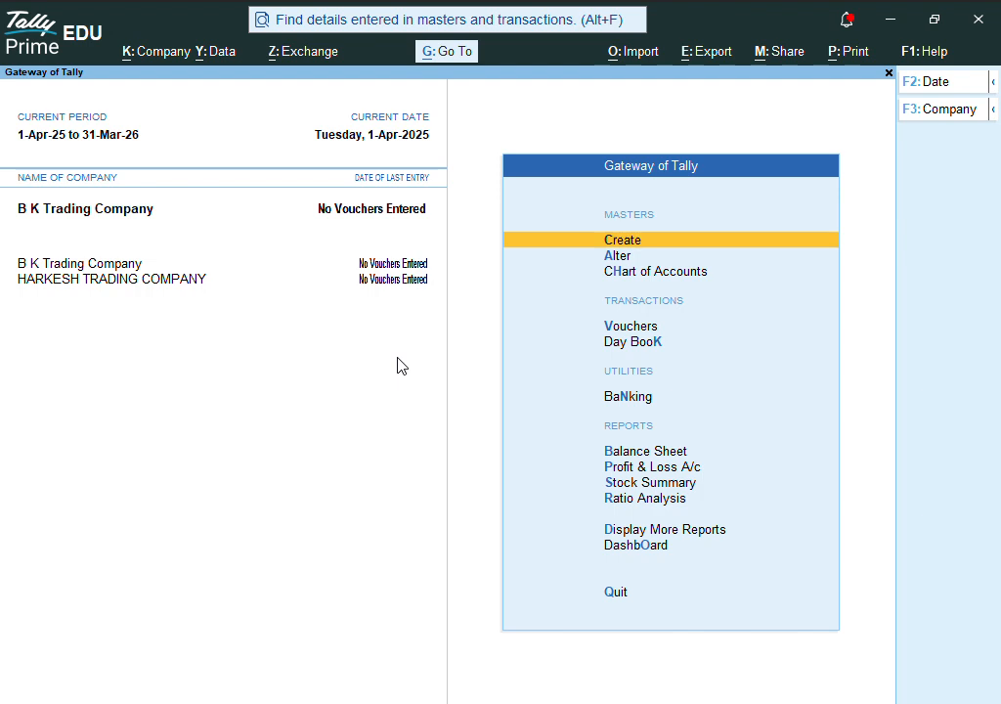
- Start a purchase voucher with supplier invoice number 1254, keeping the invoice date 1-Apr-25
key("Down")
key("Down")
key("Down")
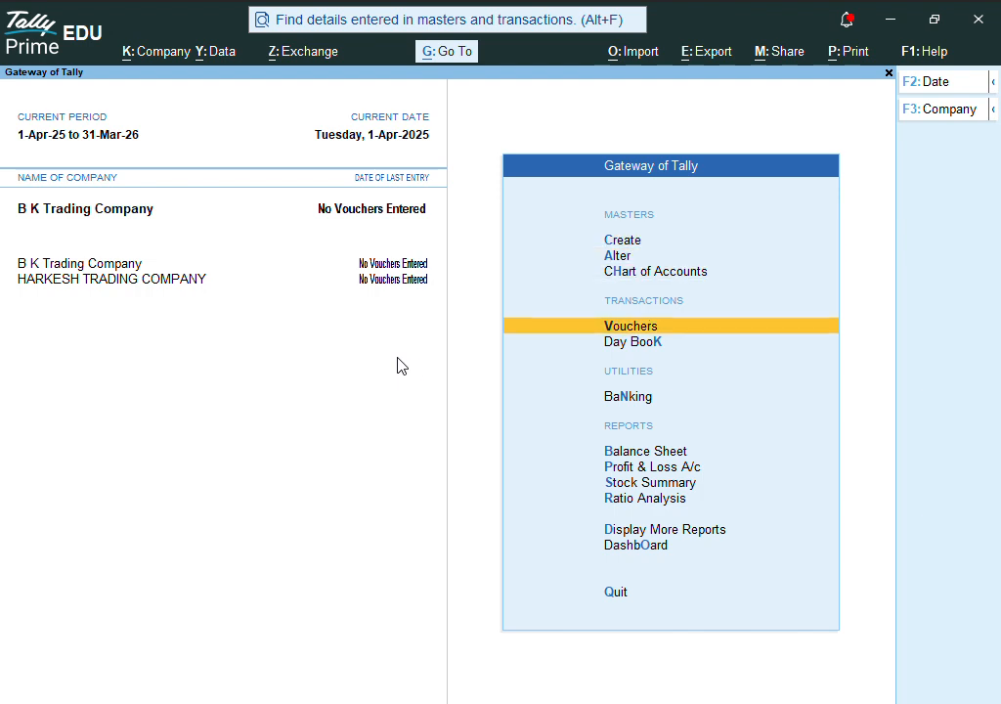
key("Return")
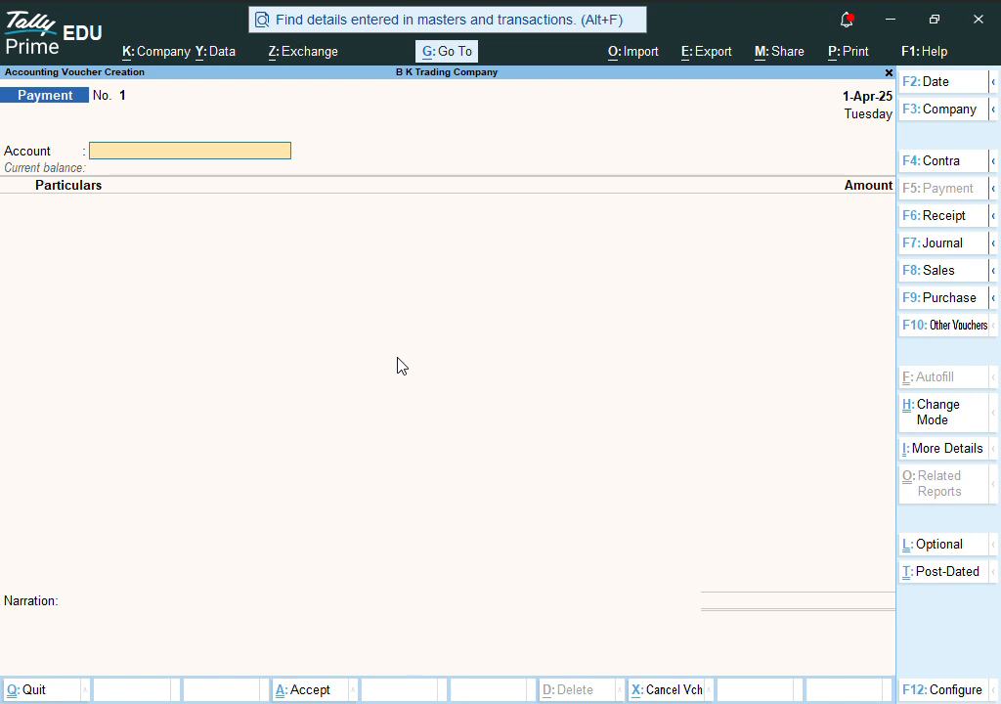
key("F9")
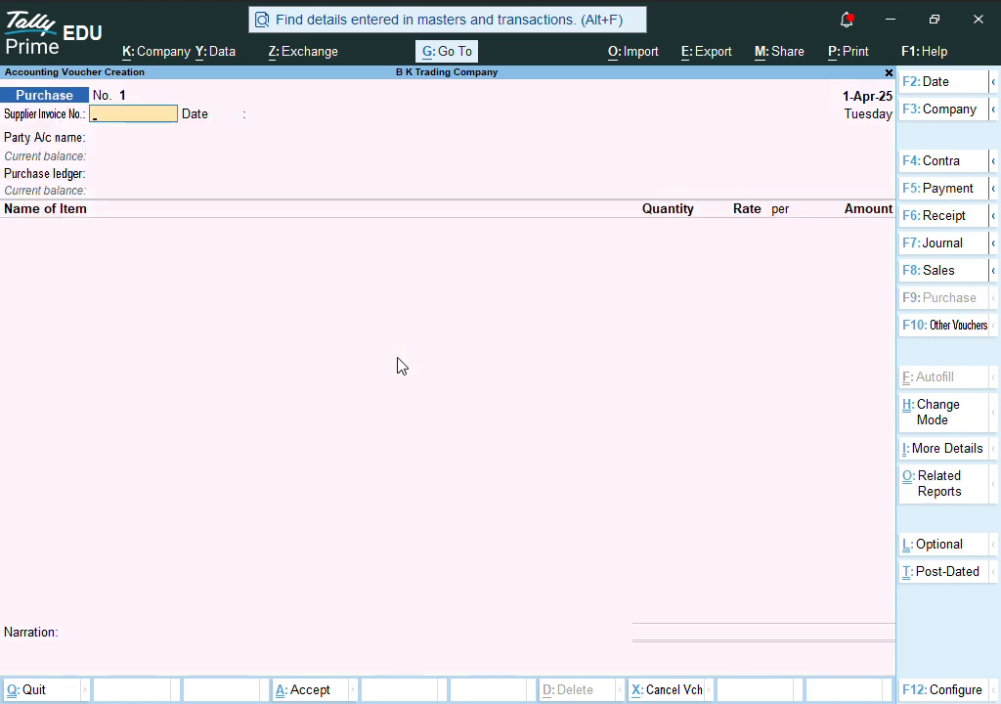
type("1254")
key("Return")
key("Return")
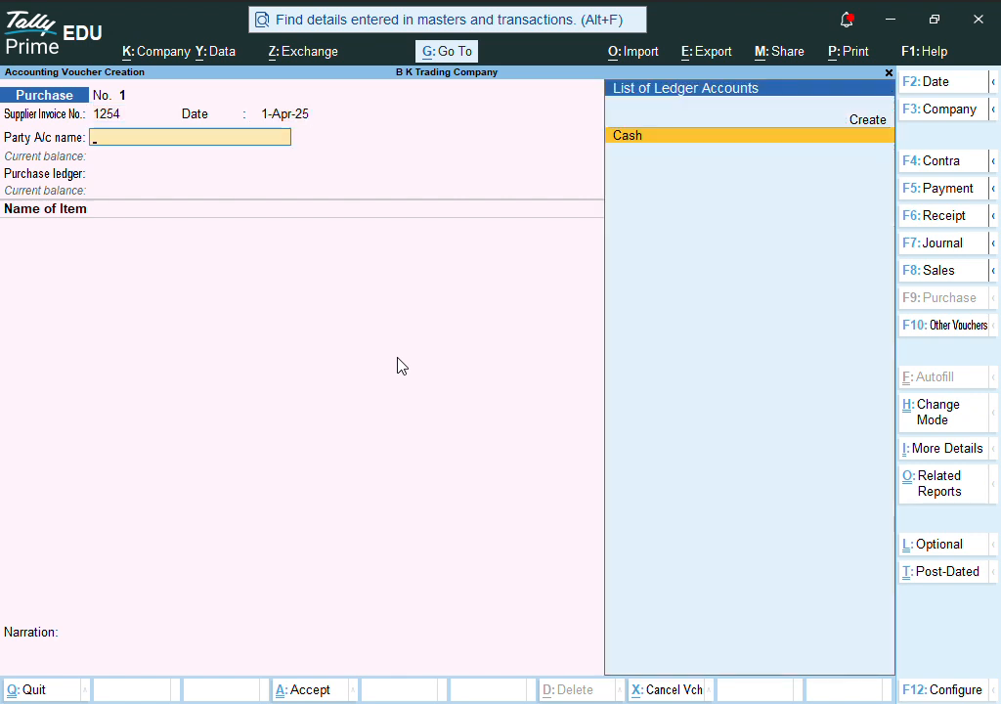
- Start a party ledger named Apple Trading Company under Sundry Creditors, maintaining balances bill-by-bill
key("alt+c")
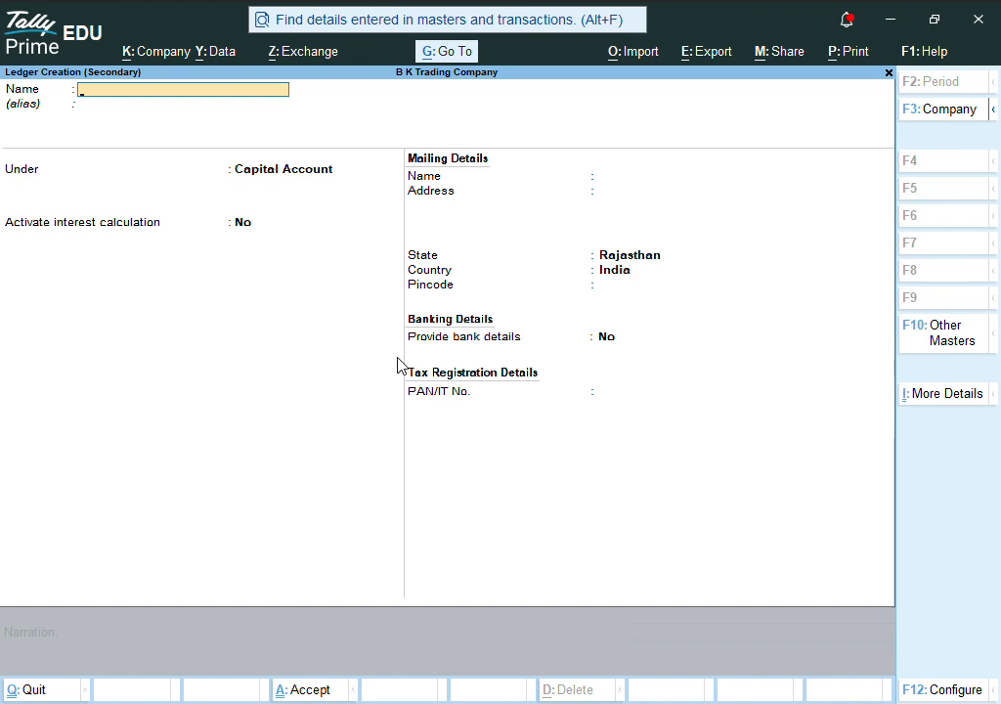
type("Apple Trading Company")
key("Return")
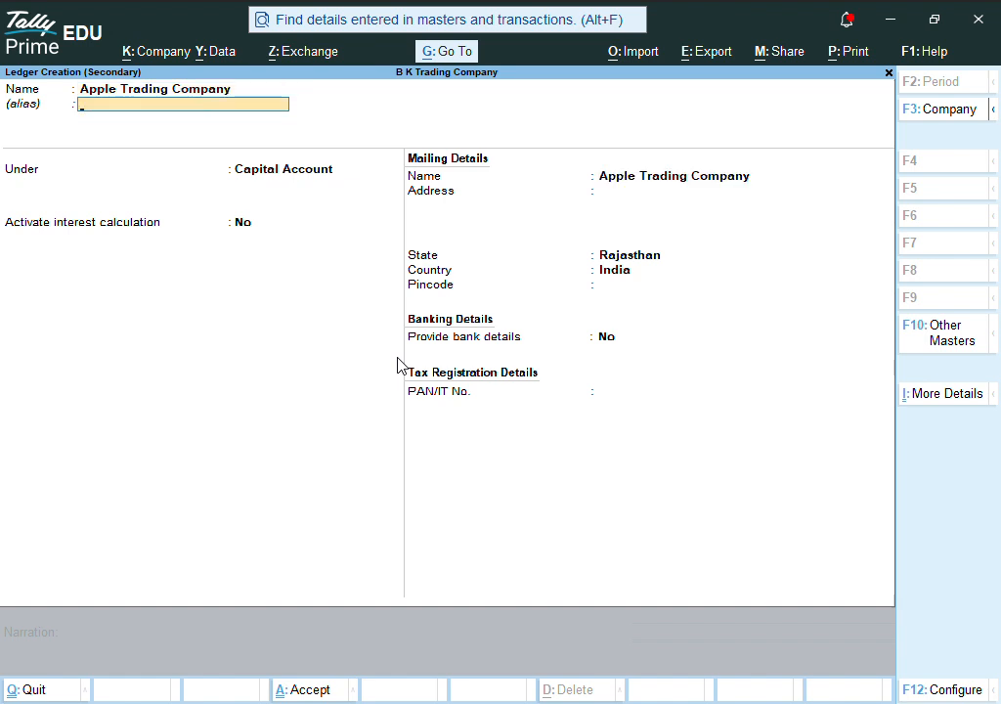
key("Return")
type("Su")
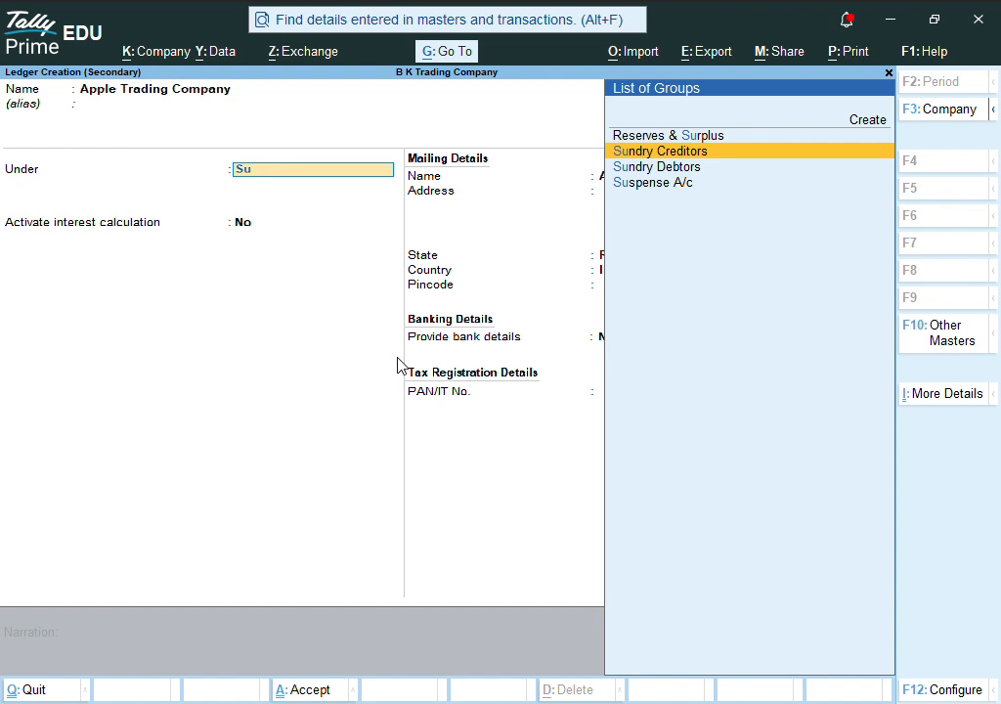
key("Return")
key("Return")
key("Return")
key("Return")
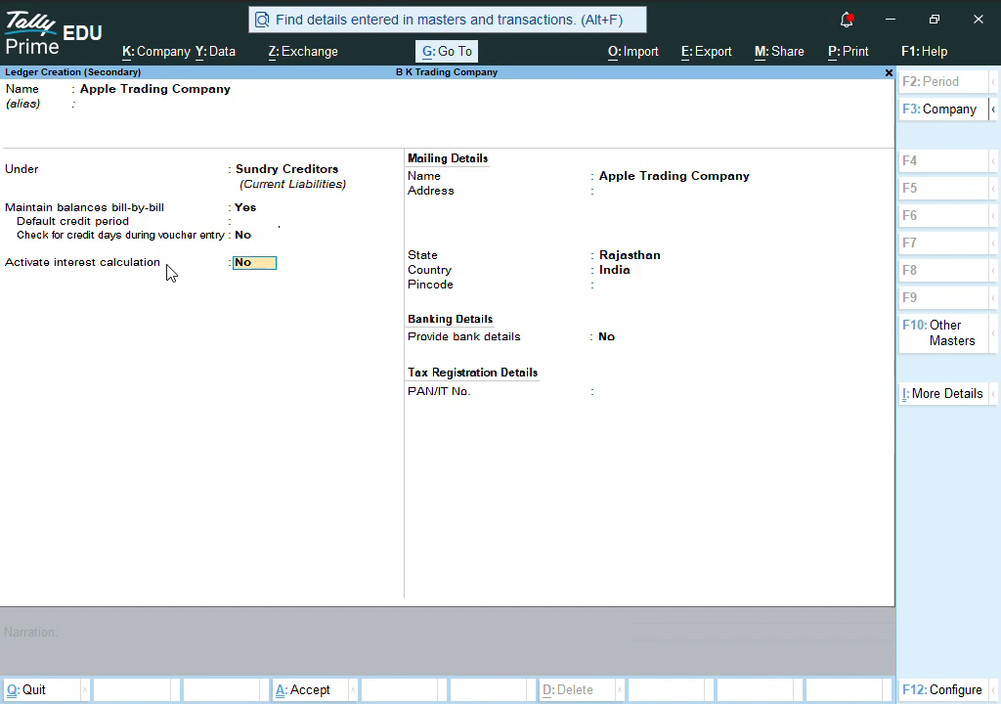
- Activate interest calculation for the Apple Trading Company ledger and enable advanced interest parameters
type("y")
key("Return")
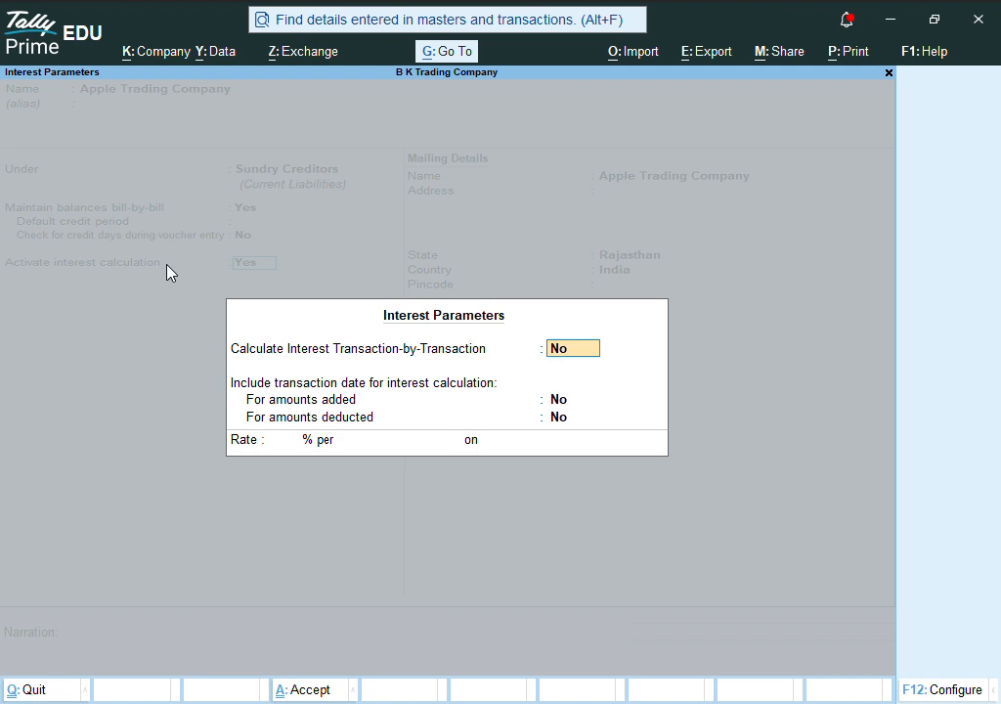
key("F12")
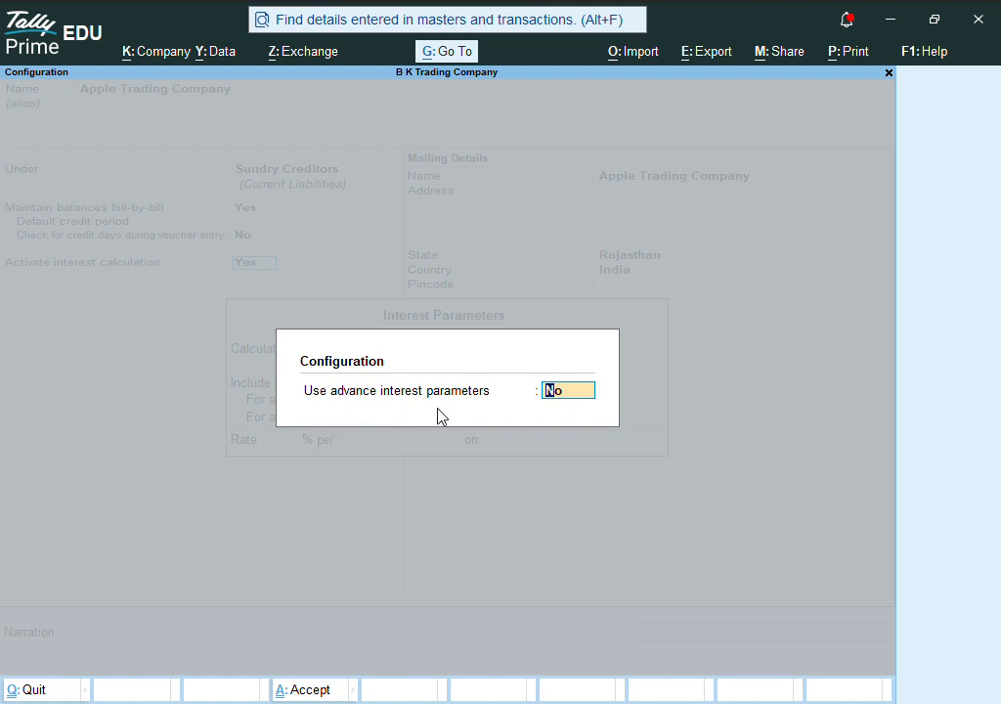
type("y")
key("Return")
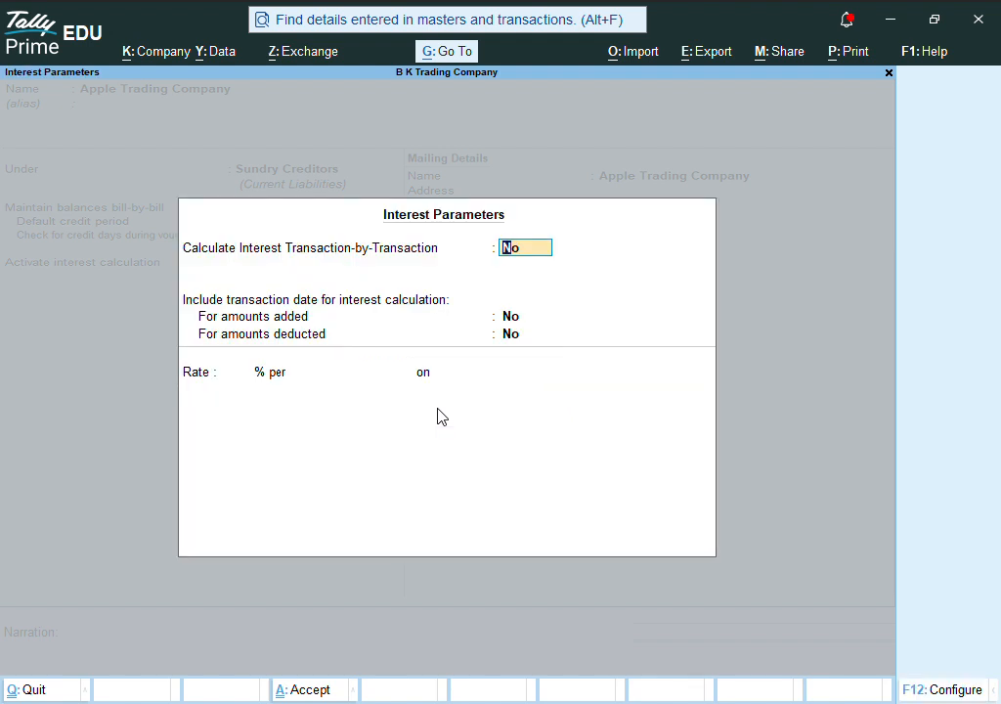
- Calculate interest transaction-by-transaction, allow overriding basic and advanced parameters, and include the transaction date for amounts added and deducted
type("y")
key("Return")
type("y")
key("Return")
type("y")
key("Return")
type("y")
key("Return")
type("y")
key("Return")
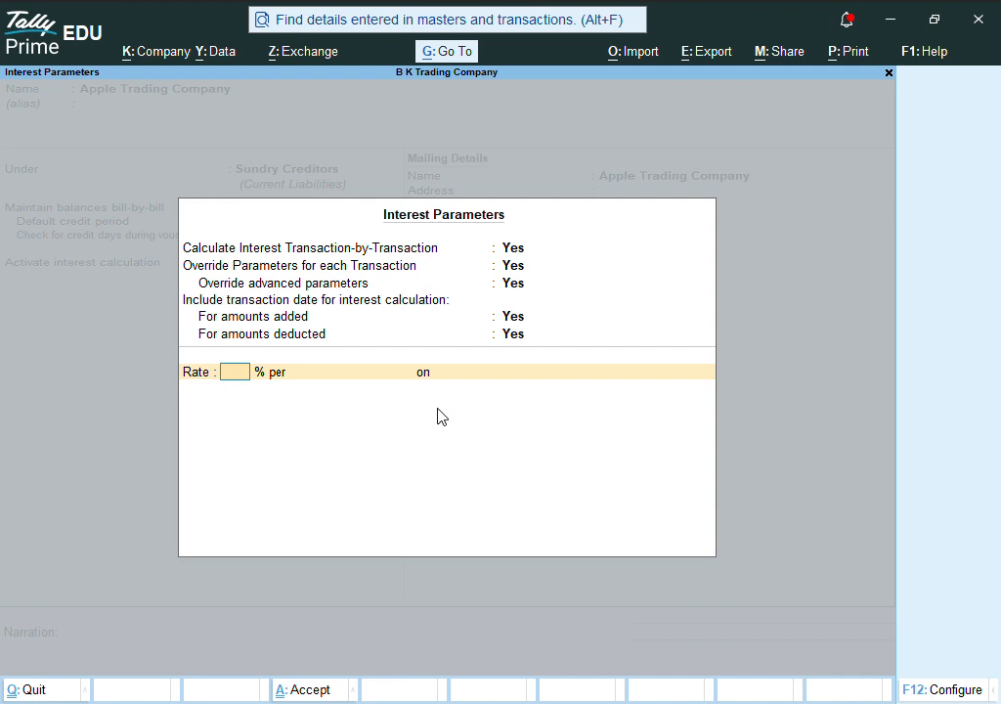
- Set the interest rate to 13% per Calendar Month
type("13")
key("Return")
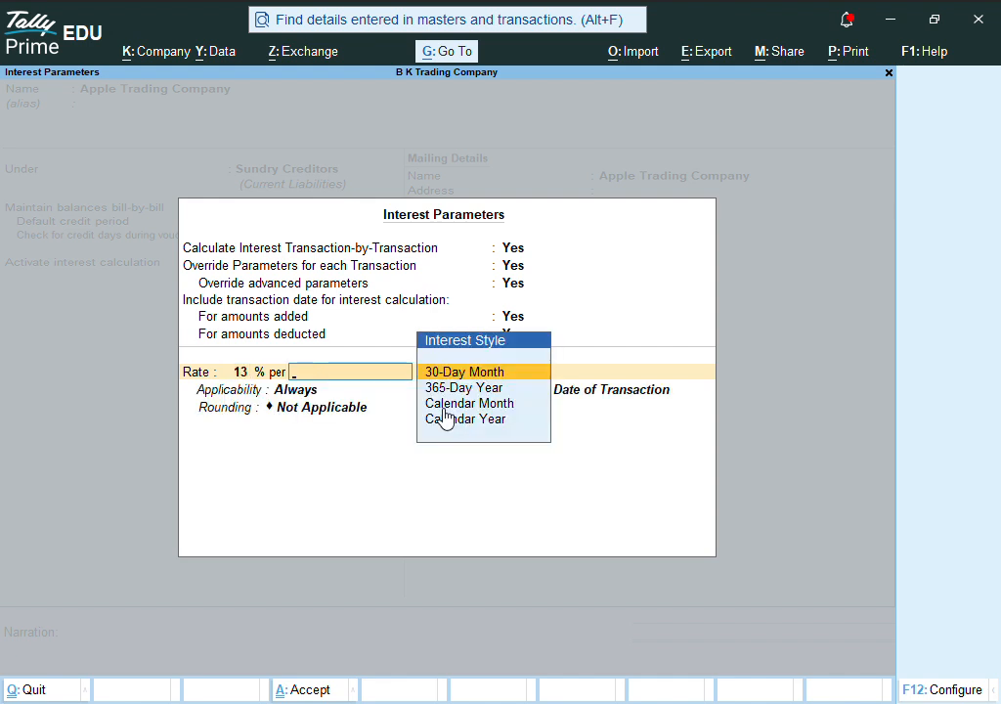
key("Down")
key("Down")
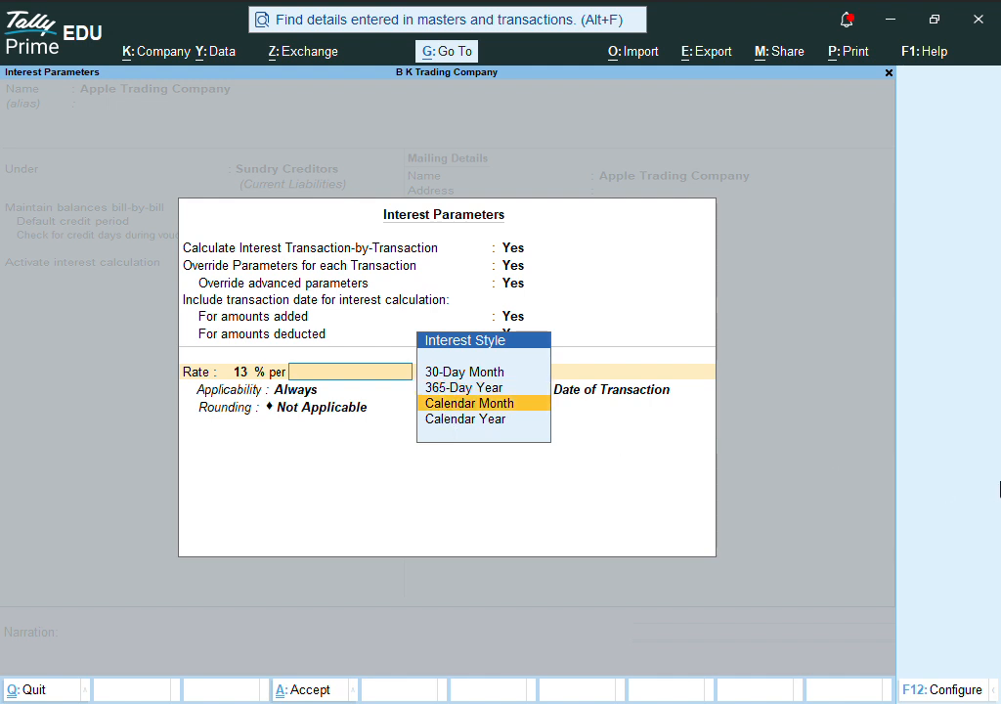
key("Down")
key("Up")
key("Up")
key("Down")
key("Return")
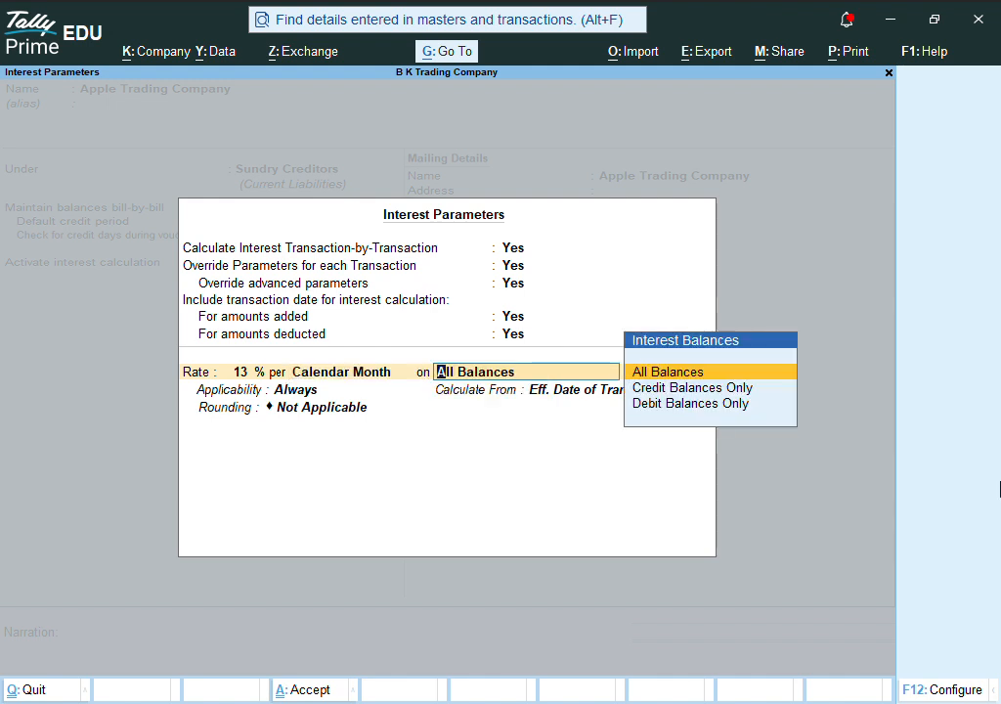
- Charge the interest on Credit Balances Only, with its applicability kept at Always
key("Down")
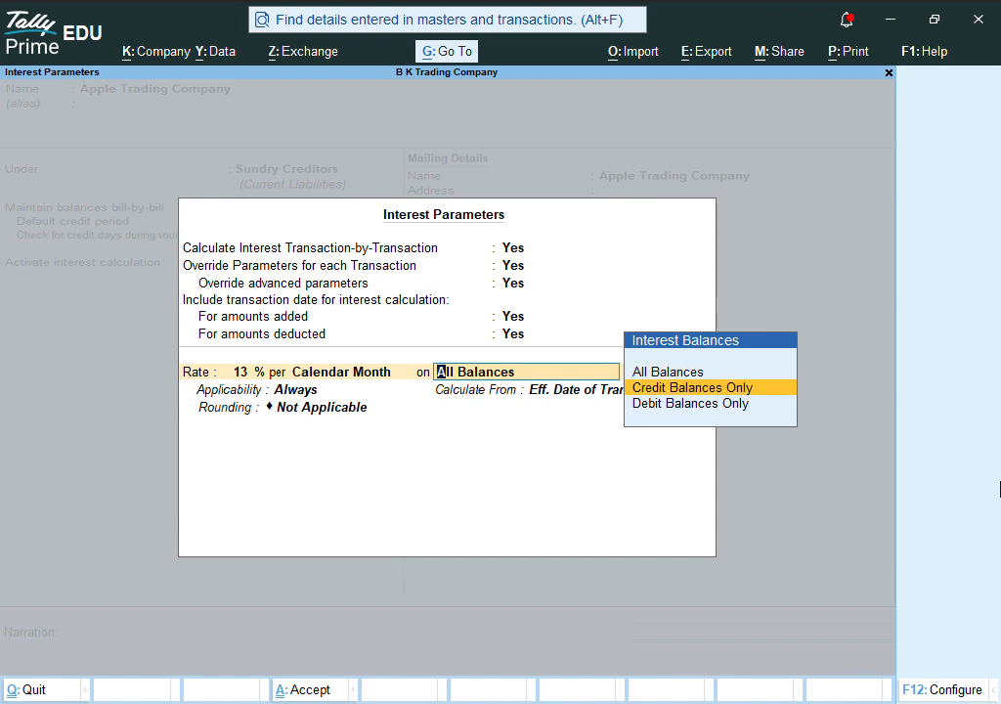
key("Down")
key("Up")
key("Return")
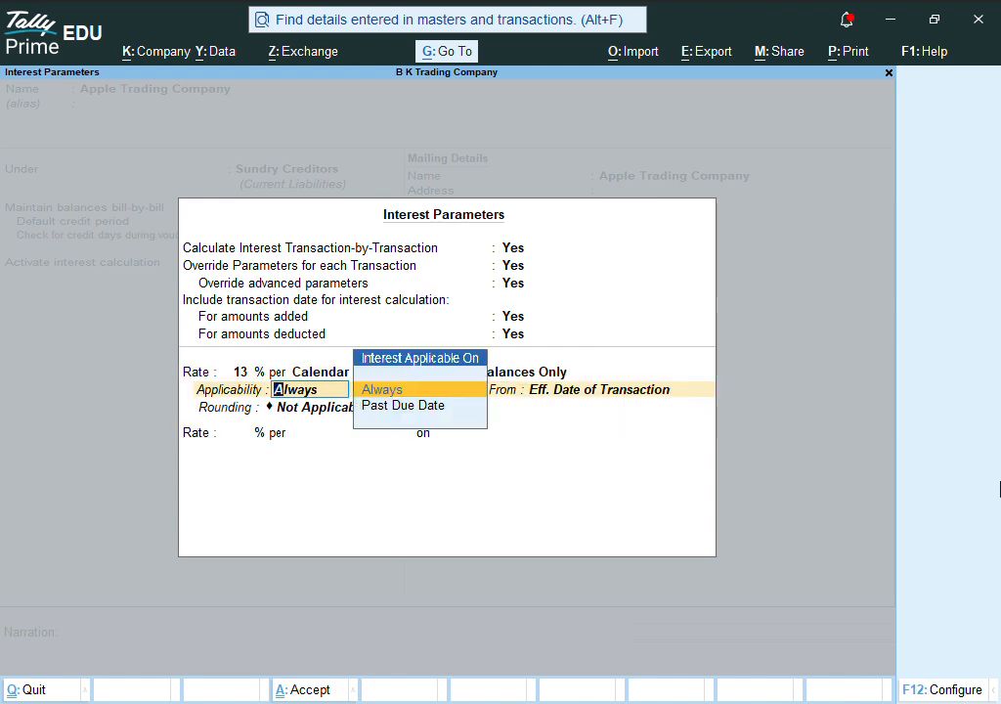
key("Return")
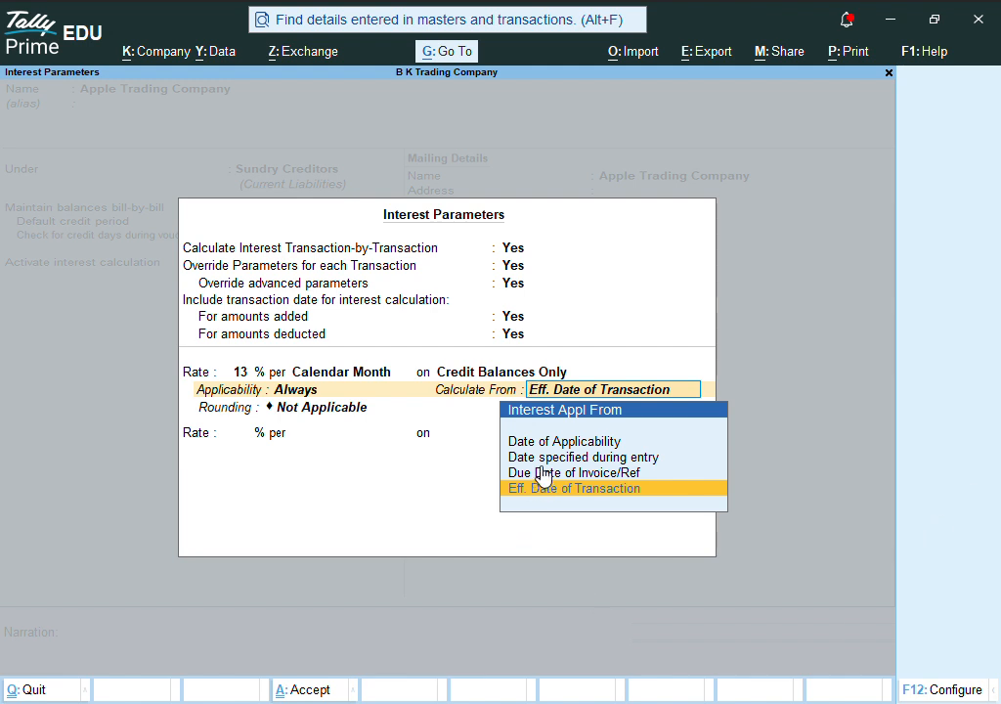
- Calculate the interest from the Date of Applicability with rounding Not Applicable, then finish the interest parameters and keep the mailing name
key("Up")
key("Up")
key("Up")
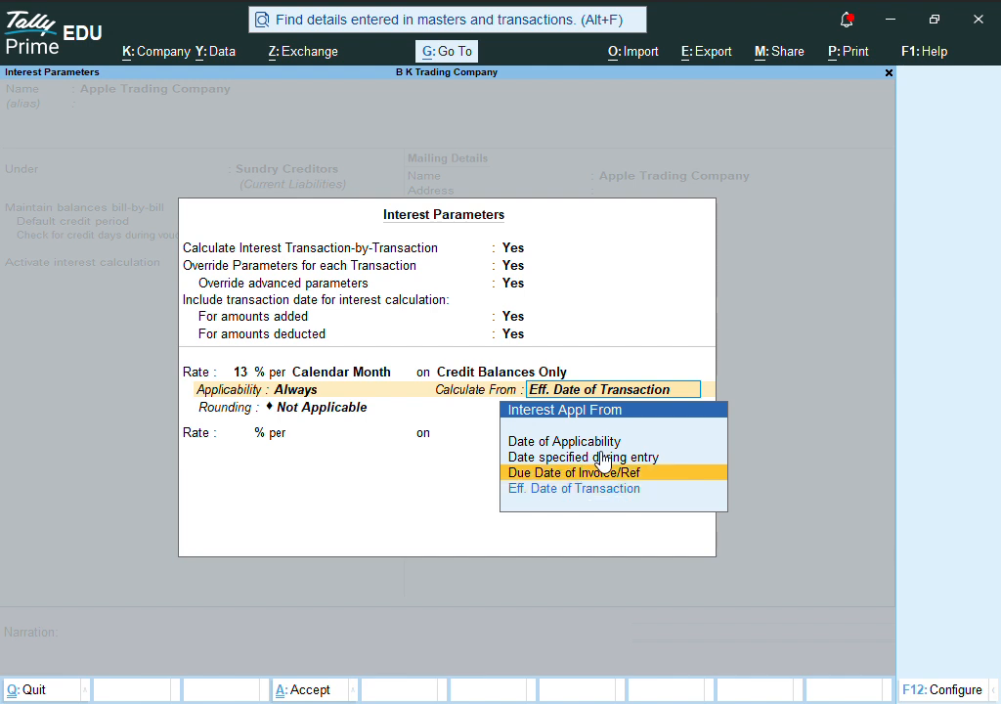
key("Return")
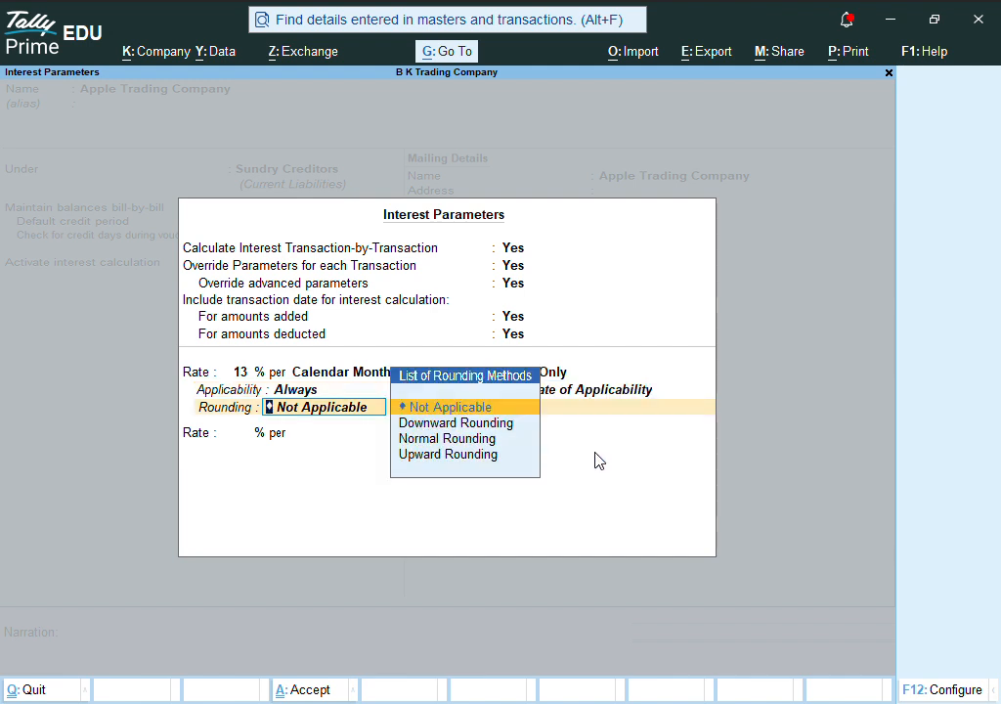
key("Return")
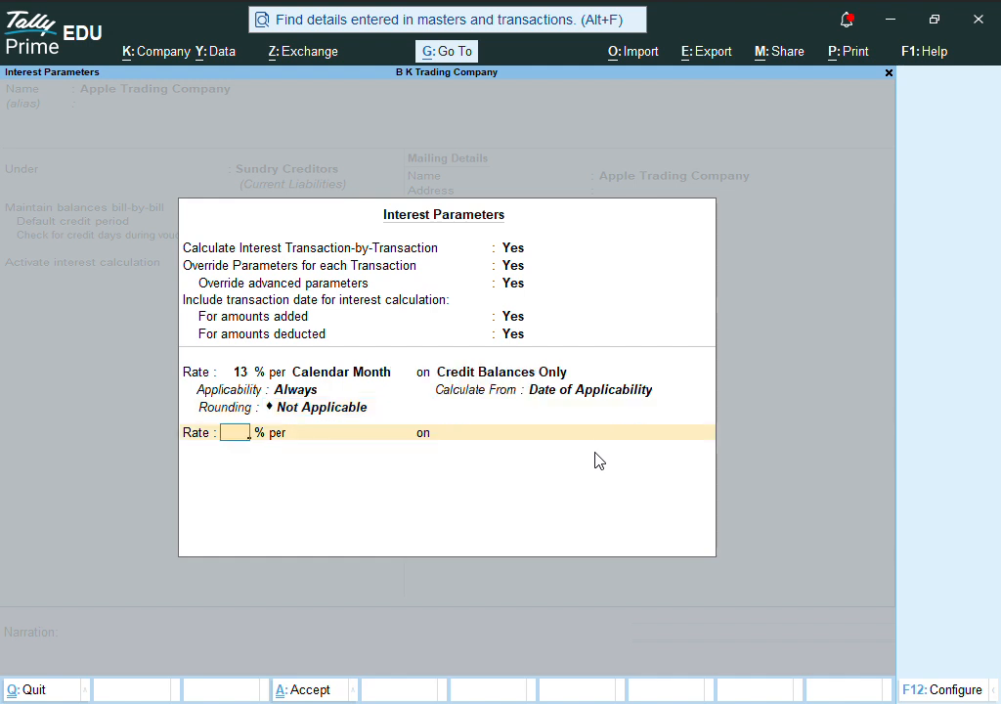
key("Return")
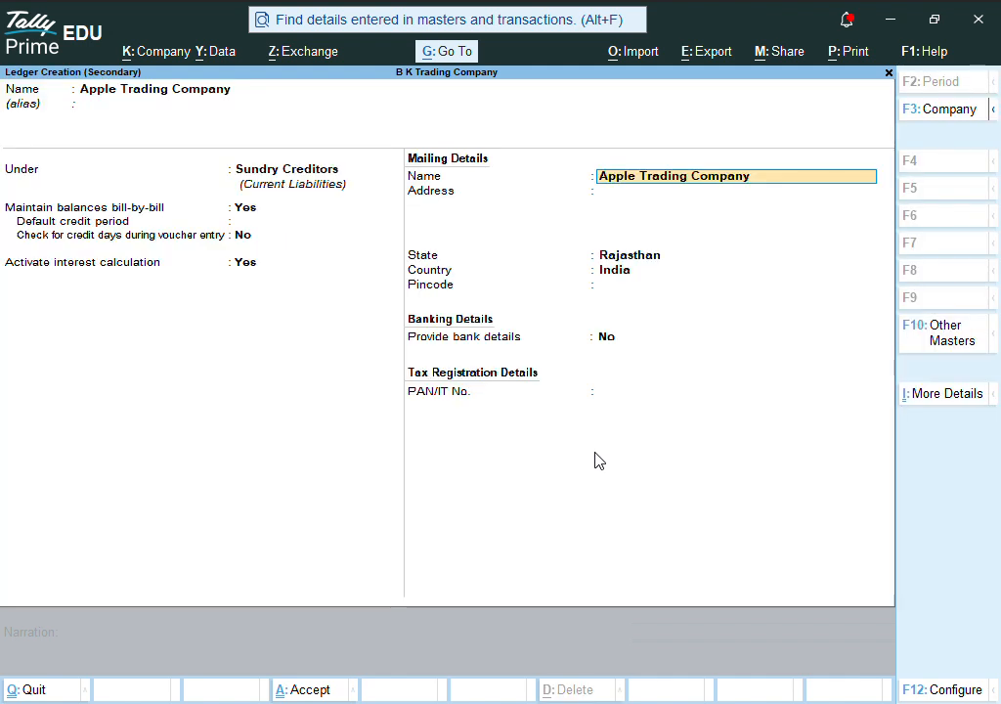
key("Return")
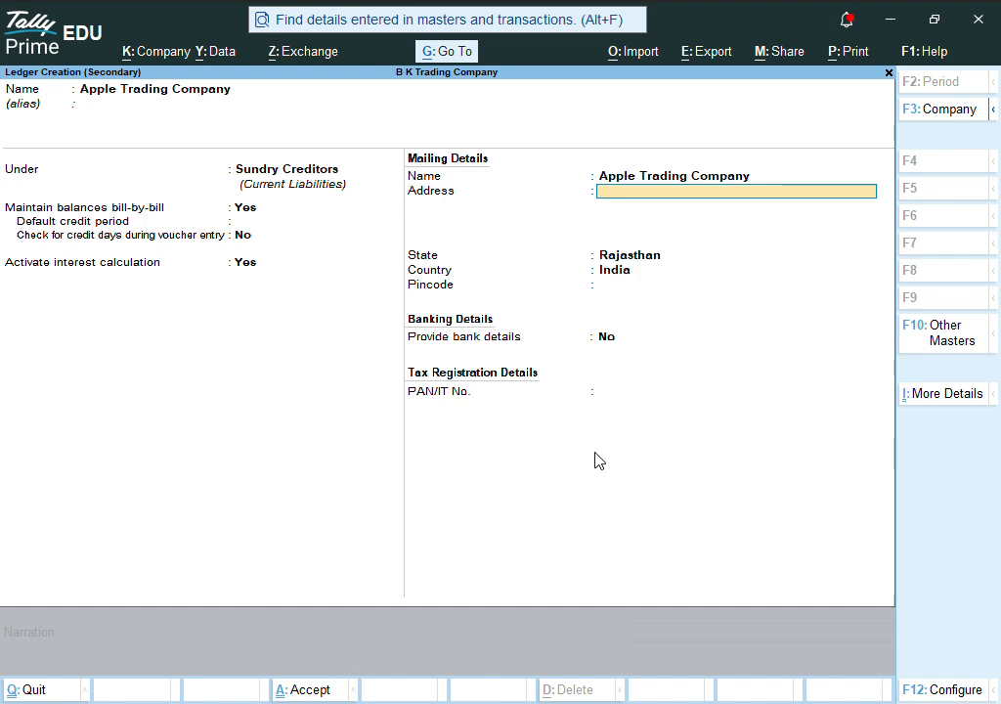
- Enter Dausa as the creditor's address, keep the remaining mailing, banking and tax details, and save the ledger
type("Dausa")
key("Return")
key("Return")
key("Return")
key("Return")
key("Return")
key("Return")
key("Return")
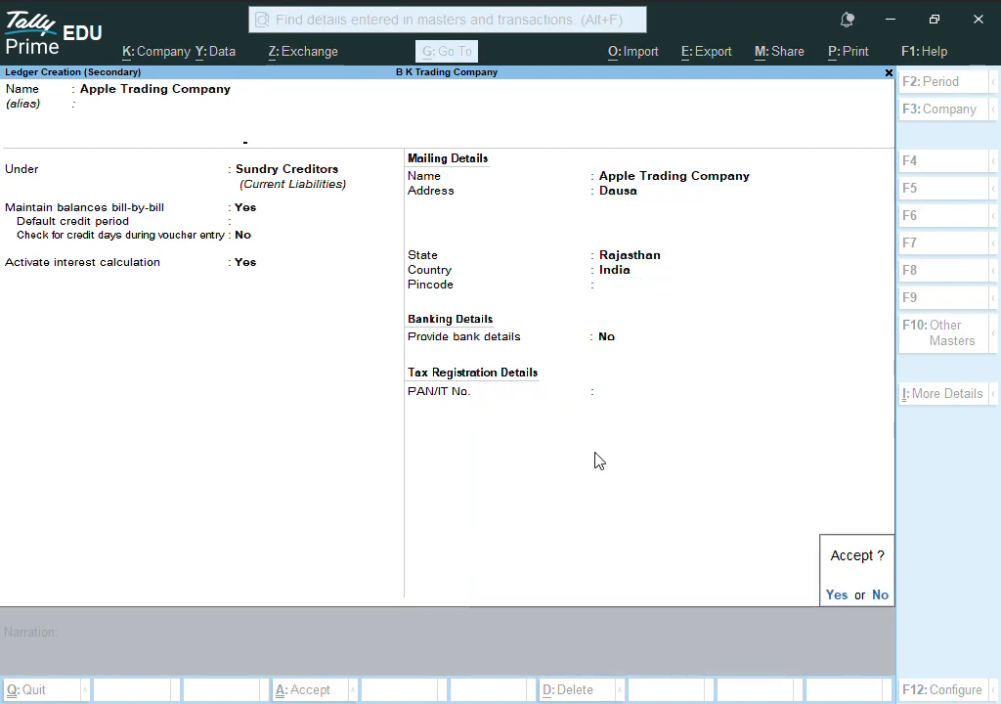
key("Return")
- Leave the receipt details blank and accept the supplier's party details for the purchase voucher
key("Return")
key("Return")
key("Return")
key("Return")
key("Return")
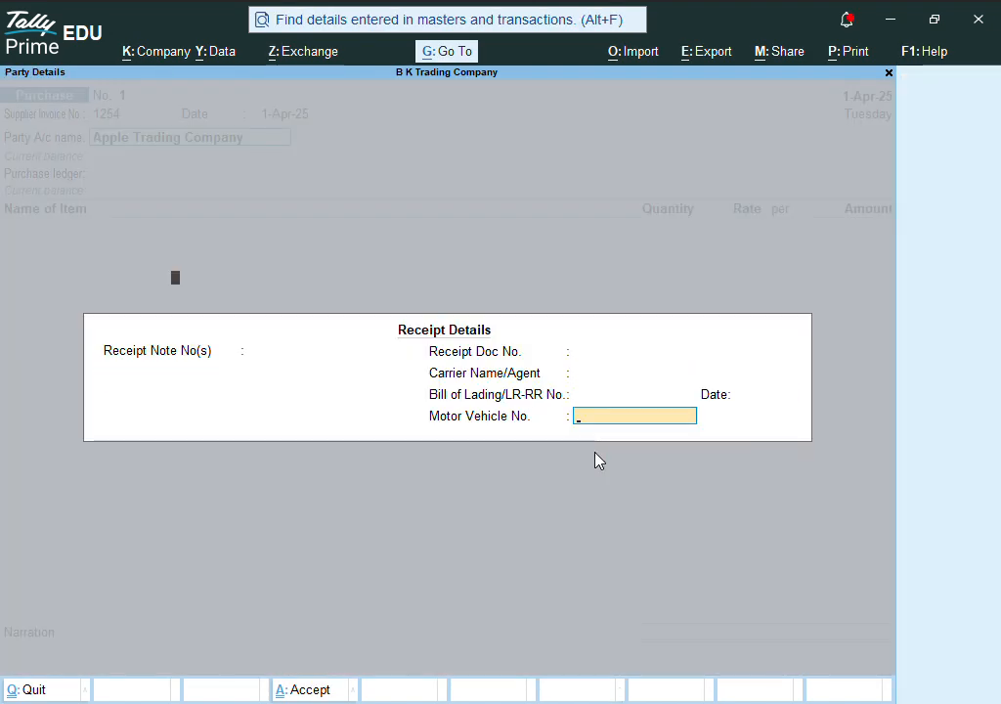
key("Return")
key("Return")
key("Return")
key("Return")
key("Return")
key("Return")
key("Return")
key("Return")
key("Return")
key("Return")
key("Return")
key("Return")
key("Return")
key("Return")
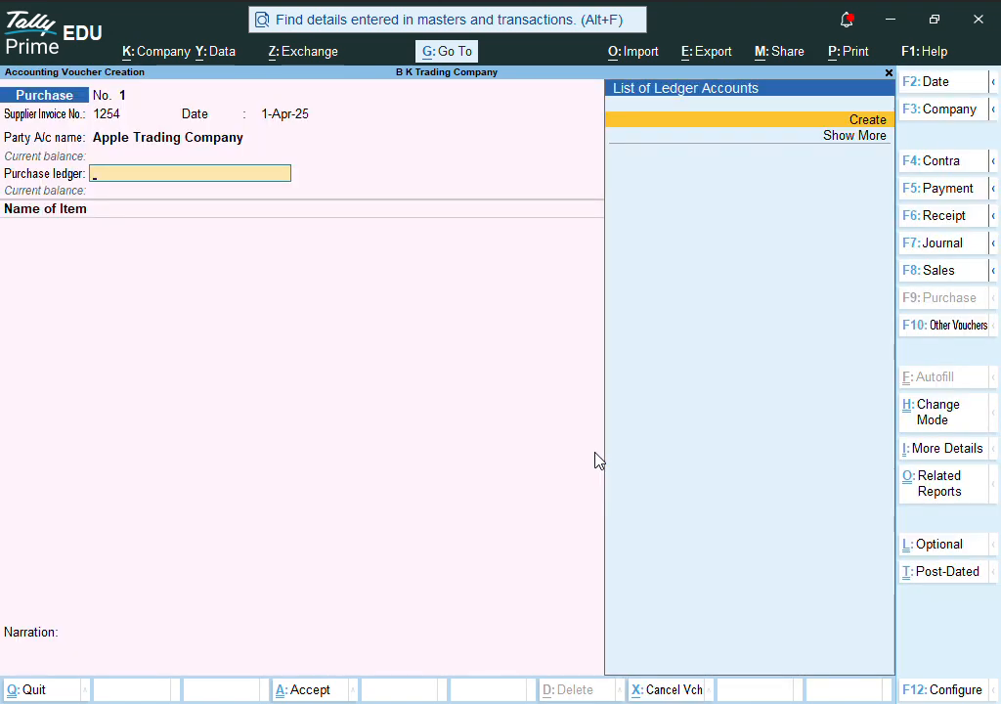
- Create the purchase ledger Purchase A/c under Purchase Accounts with interest calculation off, and use it in the voucher
key("Return")
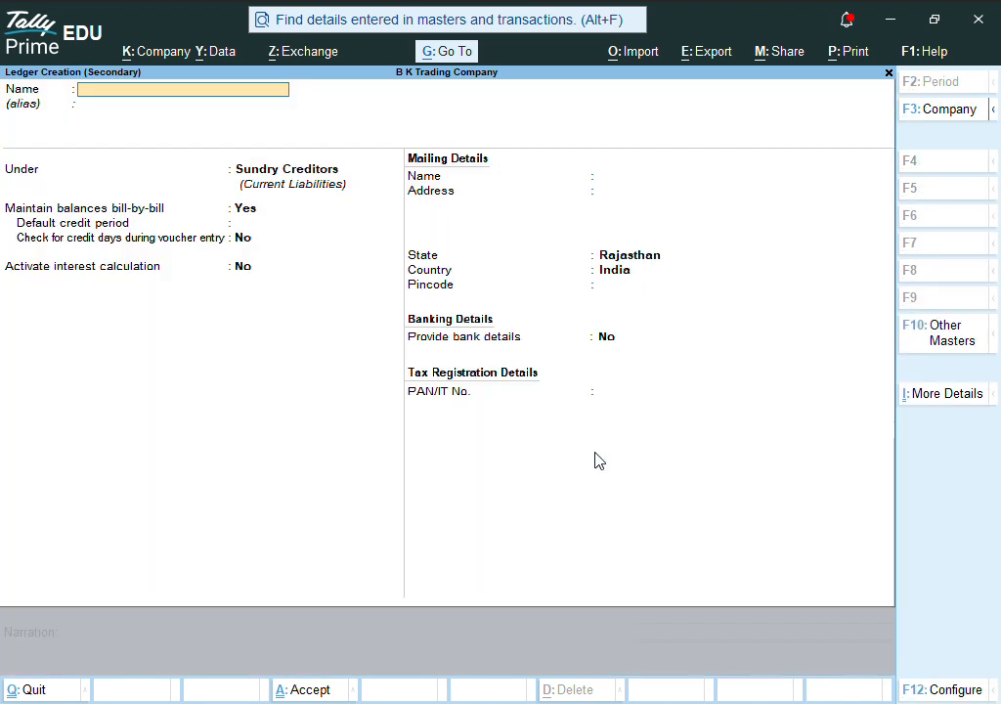
type("Purchase A/c")
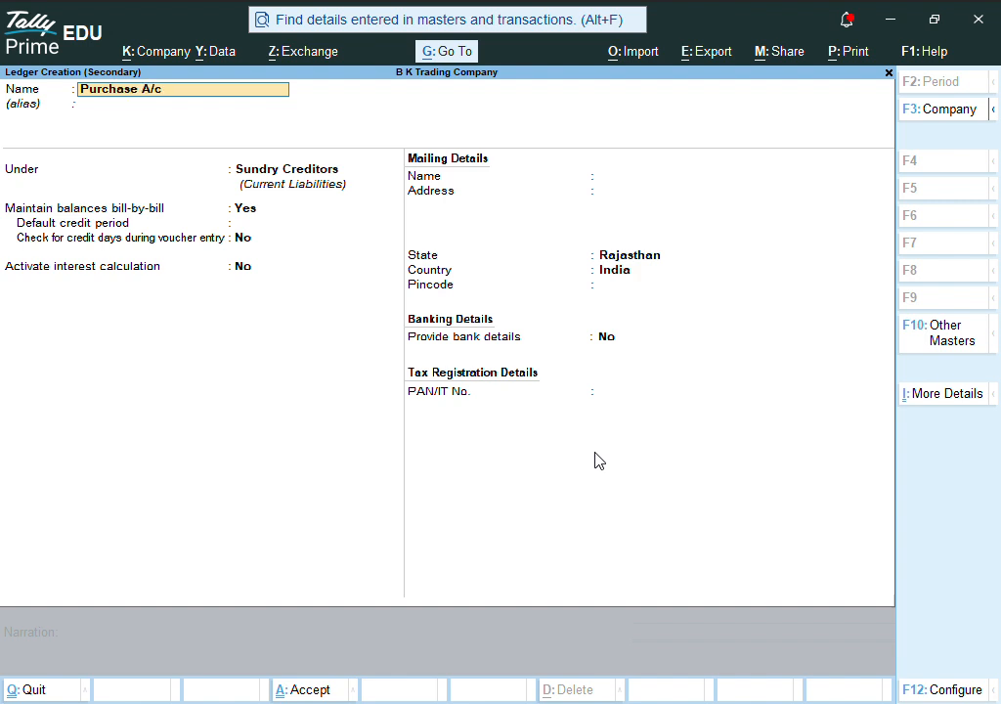
key("Return")
key("Return")
type("Pu")
key("Return")
key("Return")
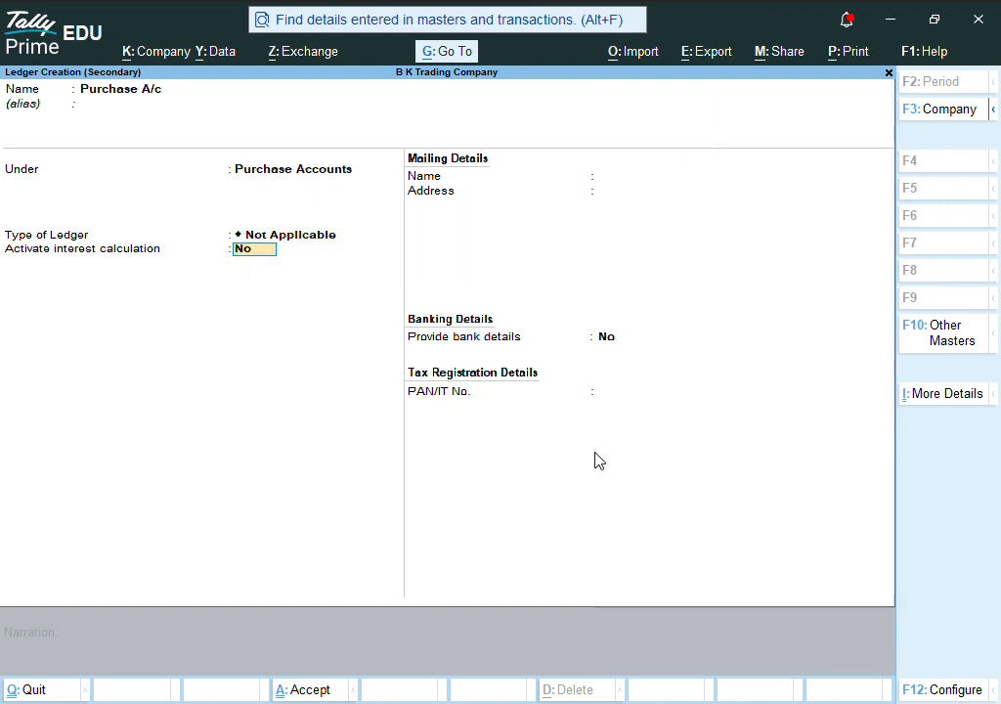
key("Return")
key("Return")
key("Return")
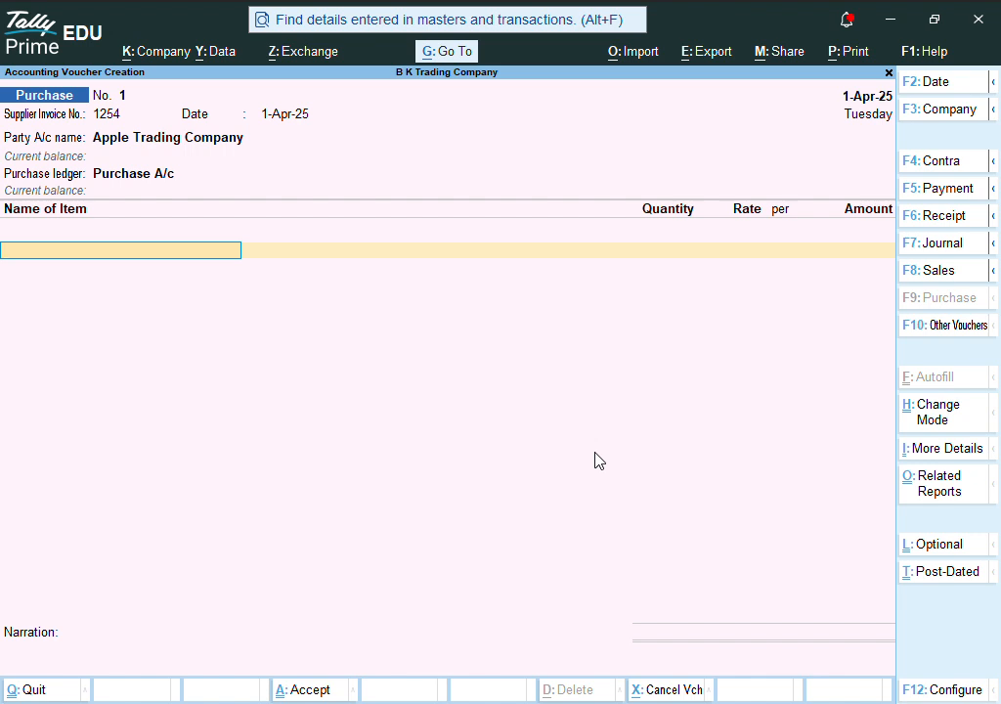
- Start a new stock item named Sugar under the Primary group
key("alt+c")
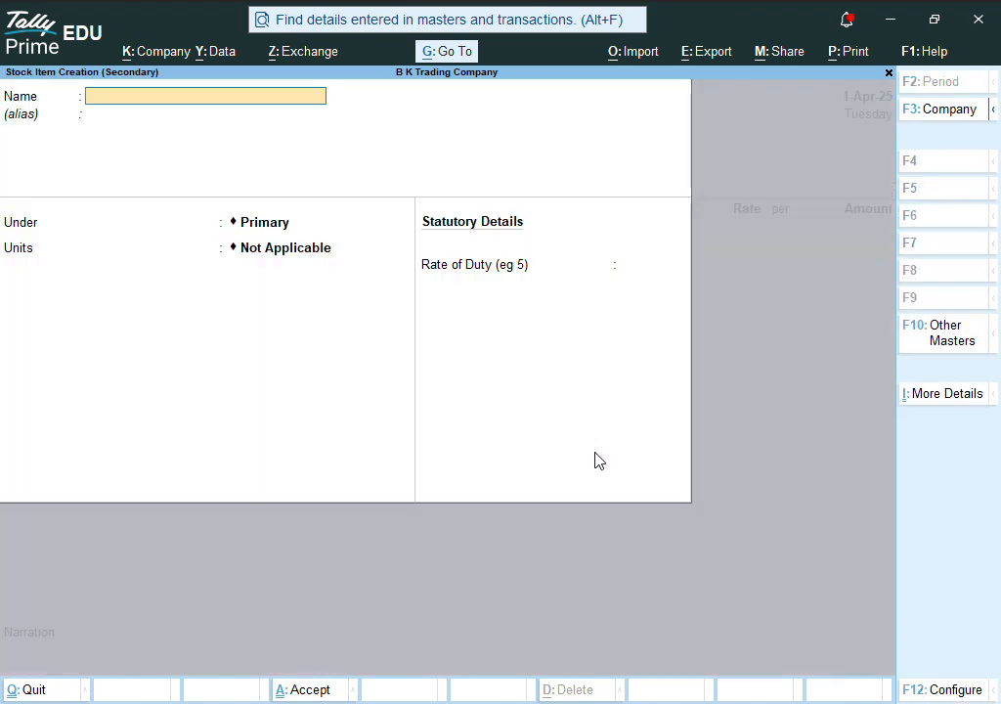
type("Suga")
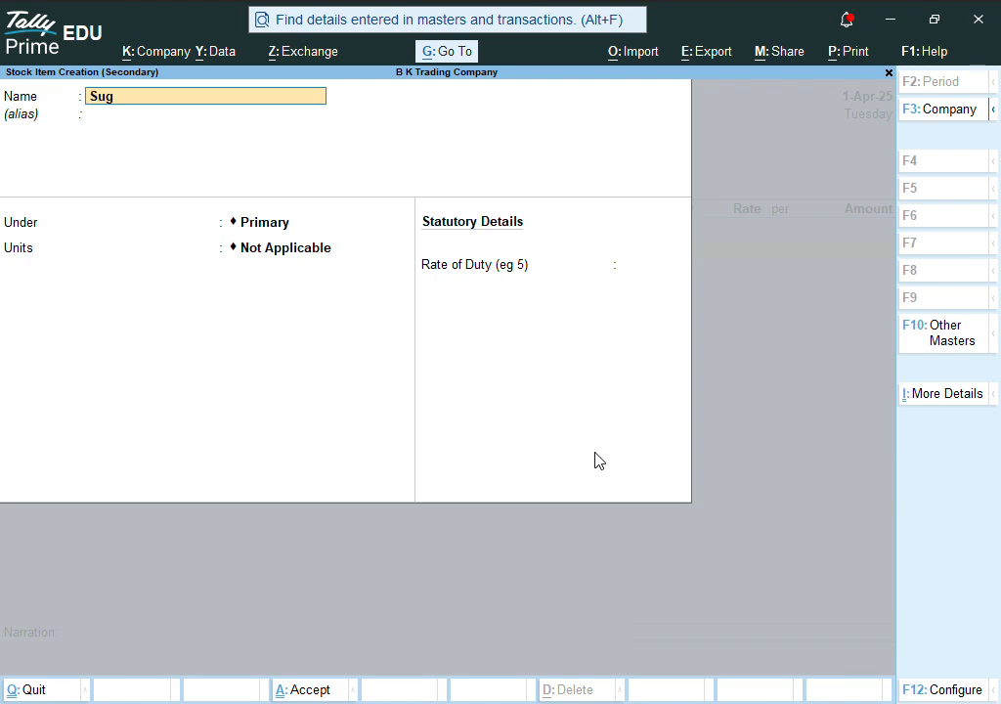
key("Return")
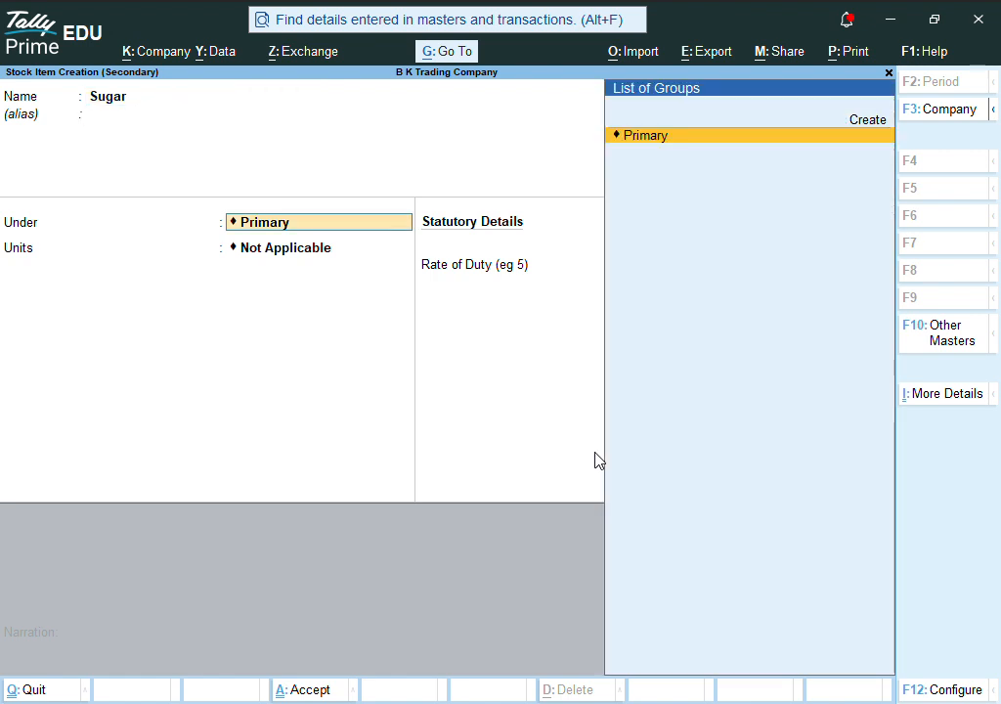
key("Return")
- Create the simple unit KG with 2 decimal places as the unit for Sugar
key("Up")
key("Return")
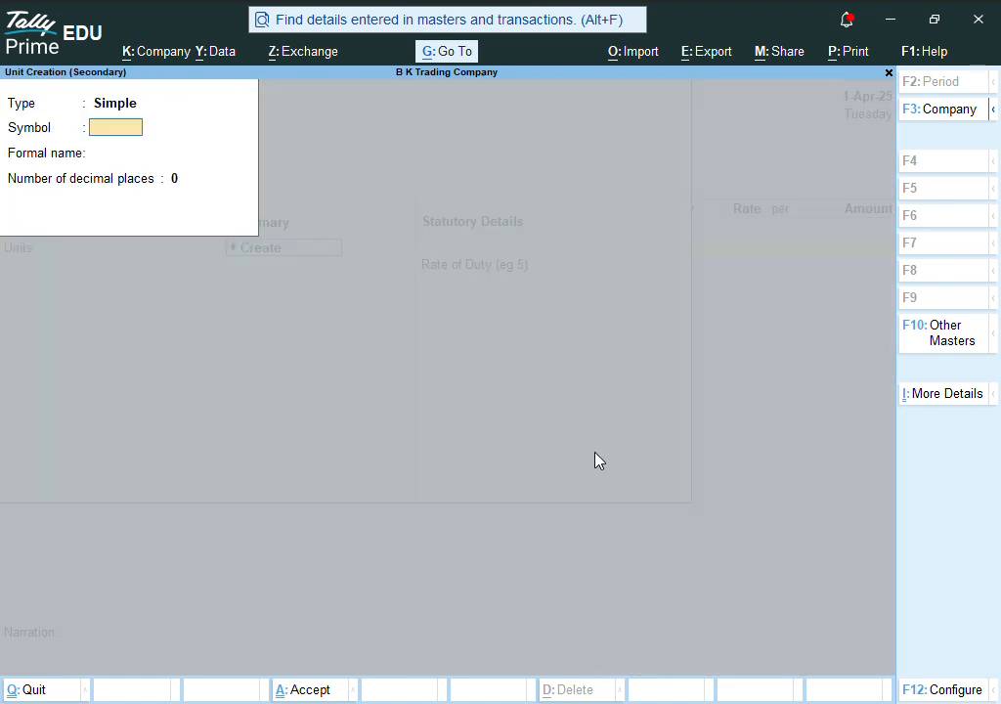
type("kg")
key("Return")
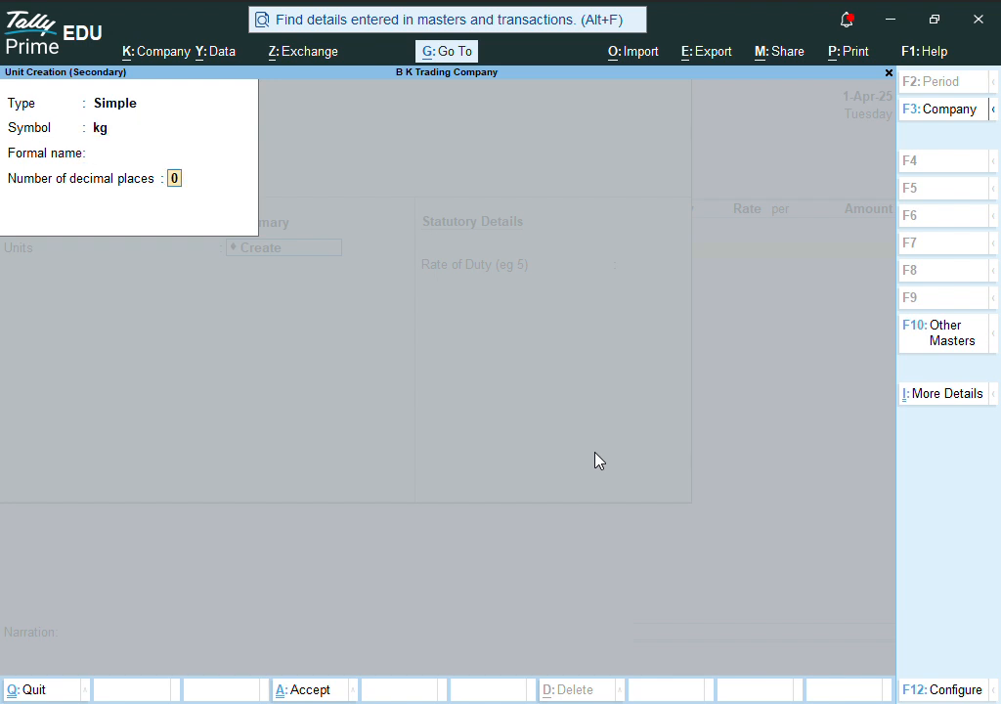
type("2")
key("Return")
key("Return")
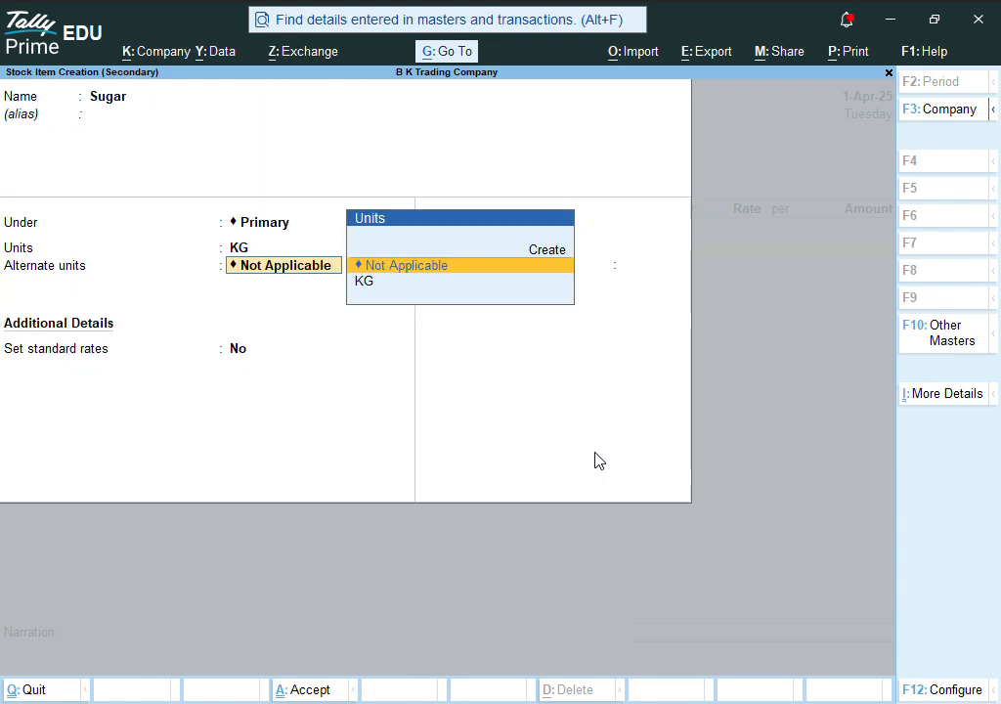
- Leave Sugar without alternate units or a rate of duty and save the stock item
key("Return")
key("Return")
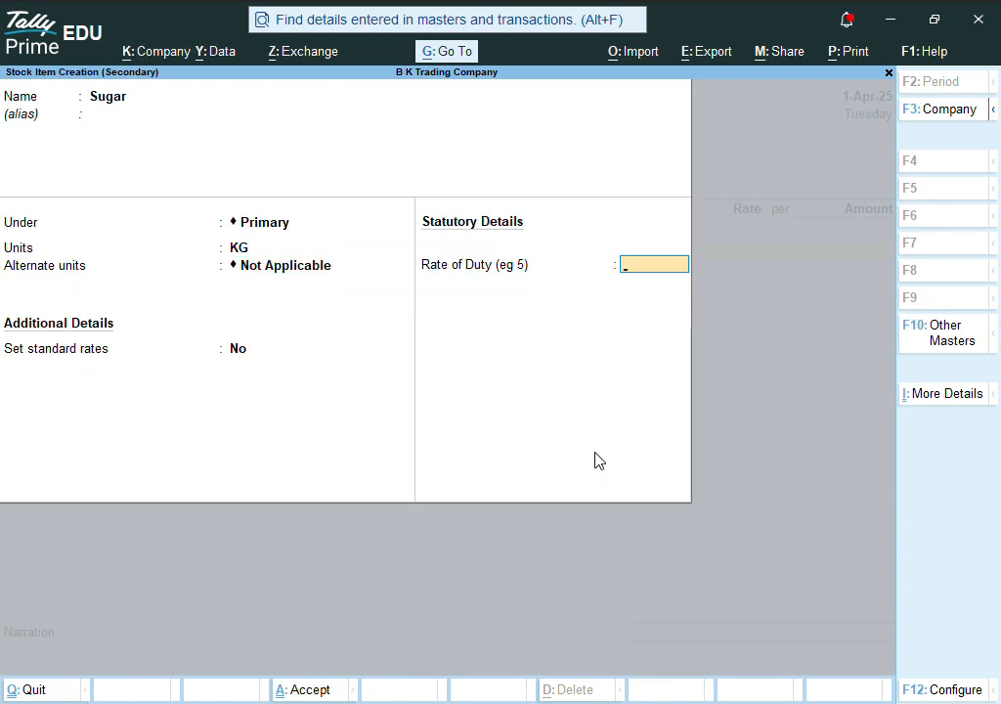
key("Return")
key("Return")
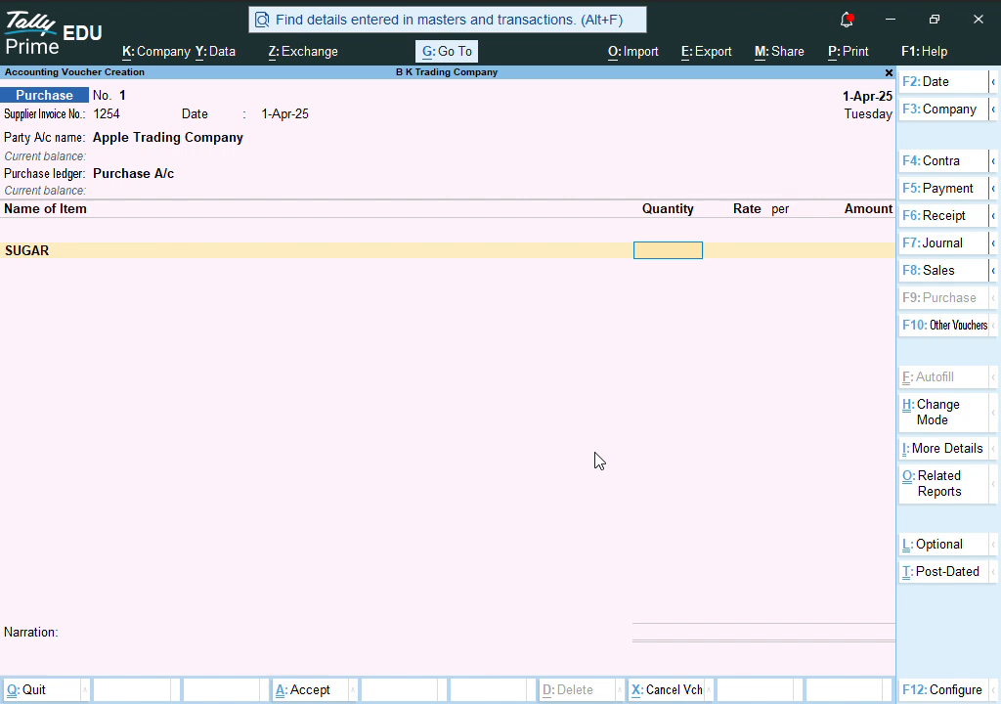
- Enter the Sugar purchase as 900 KG at a rate of 40 per KG
type("900")
key("Return")
type("40")
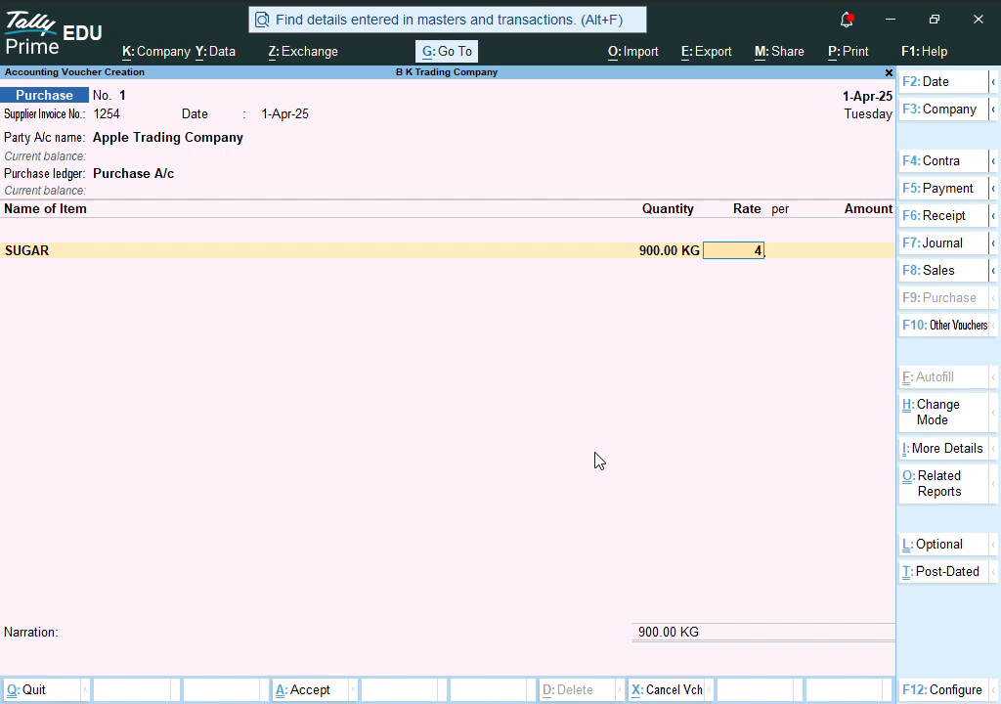
key("Return")
key("Return")
key("Return")
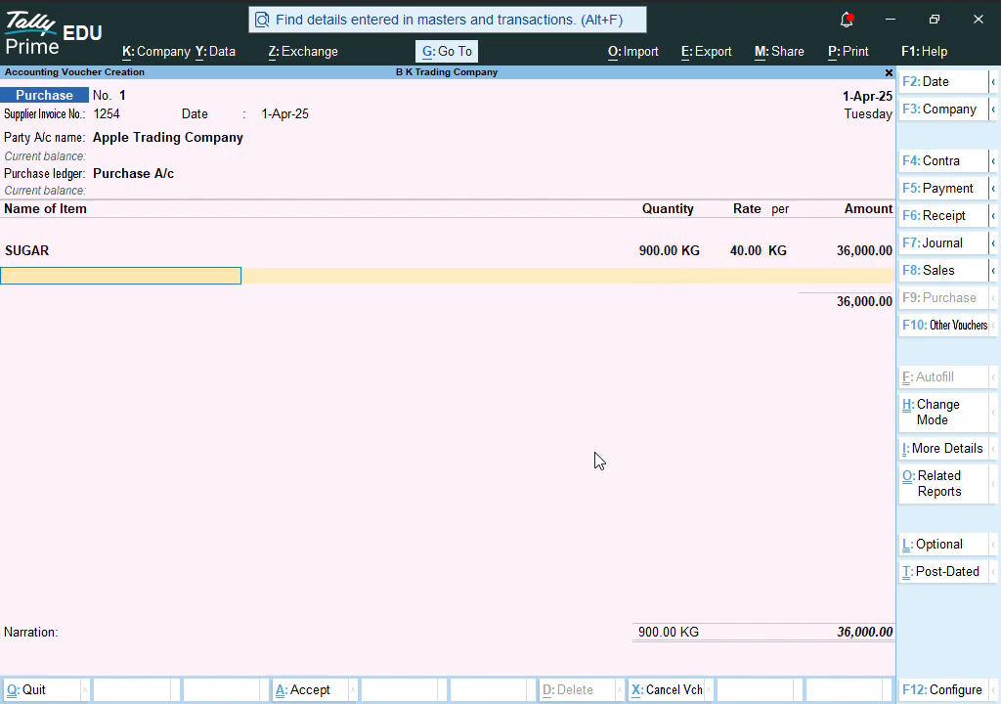
- Create the stock item Rice under Primary with KG as its unit and no alternate units, and add it to the voucher
key("alt+c")
type("Rice")
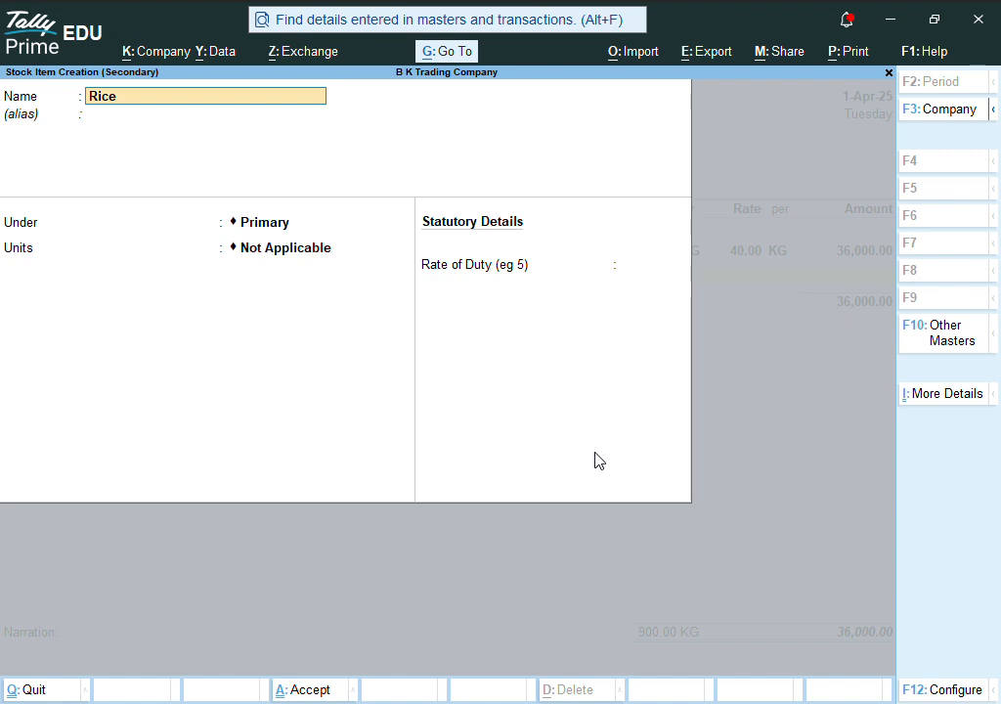
key("Return")
key("Return")
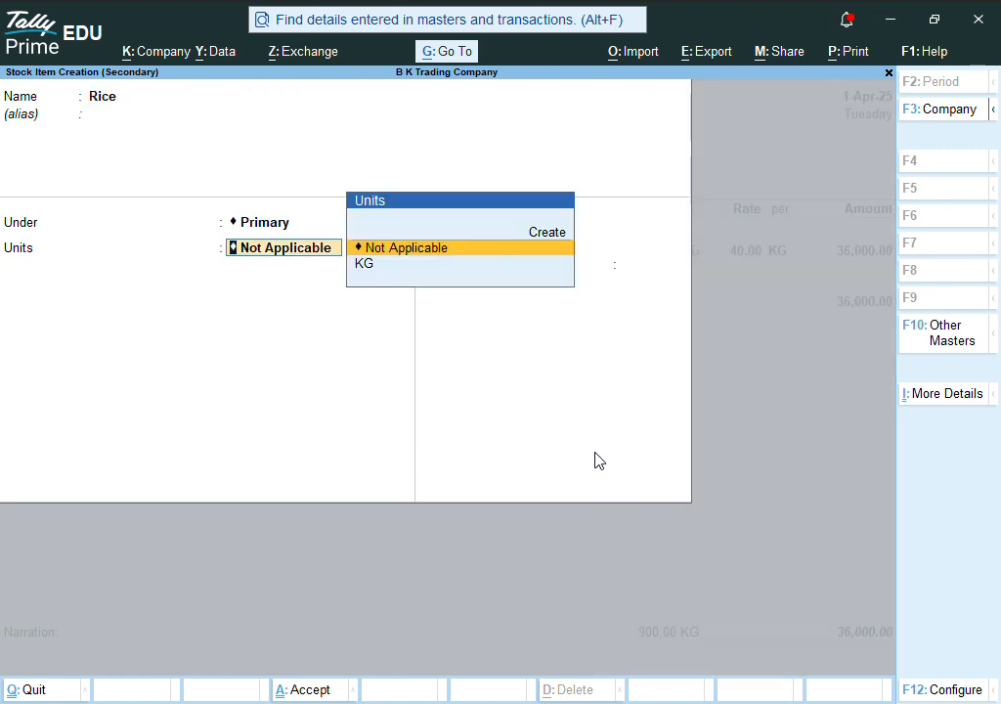
key("Down")
key("Return")
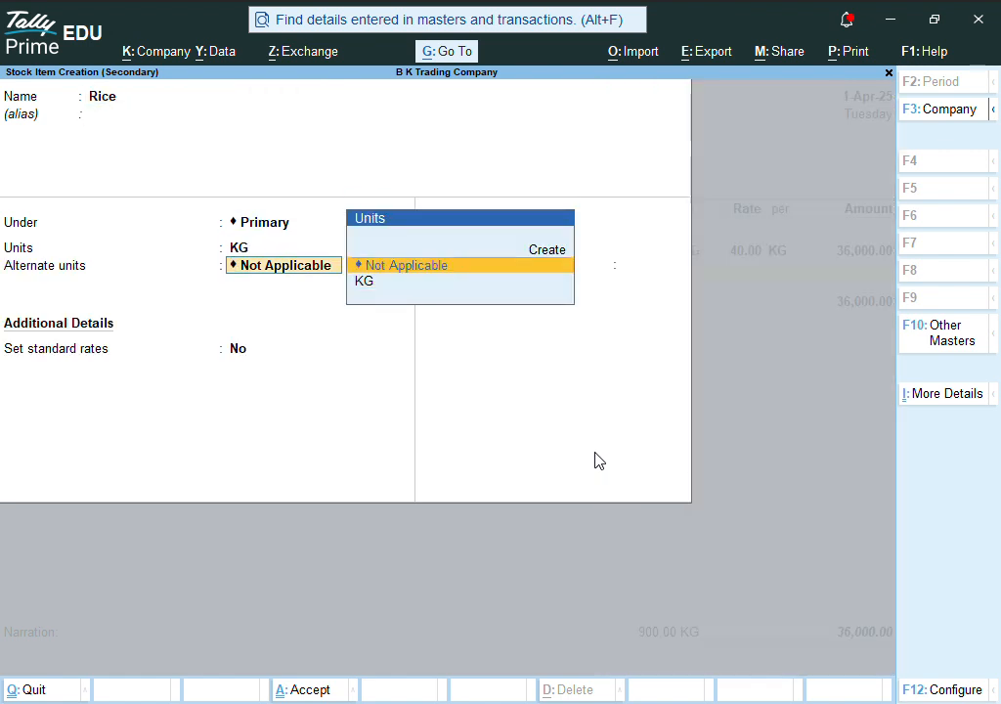
key("a")
key("Return")
key("Return")
key("Return")
key("Return")
- Enter the Rice purchase as 6900 KG at a rate of 90 per KG
type("6900")
key("Return")
type("90")
key("Return")
key("Return")
key("Return")
- End the item list and allocate the full amount to bill 1254, keeping interest at 13% per Calendar Month on Credit Balances Only
key("Return")
key("Return")
key("Return")
key("Return")
key("Return")
key("Return")
key("Return")
key("Return")
key("Return")
key("Return")
key("Return")
key("Return")
key("Return")
key("Return")
- Set the bill's interest end date to 1-Aug-25 and save the purchase voucher without a narration
key("BackSpace")
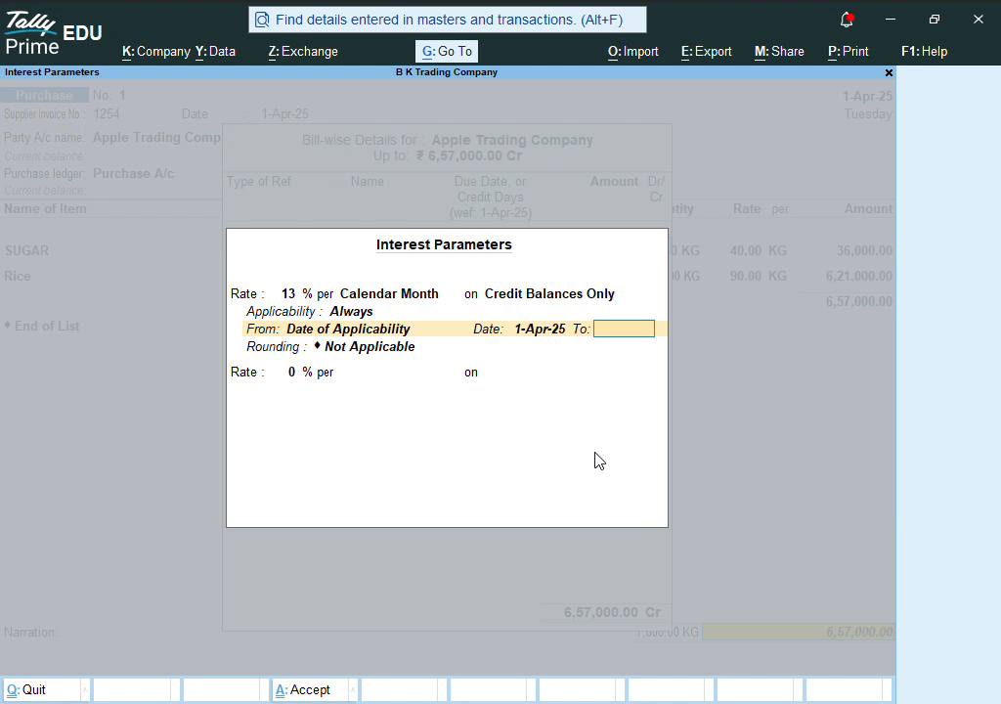
type("1-8")
key("Return")
key("Return")
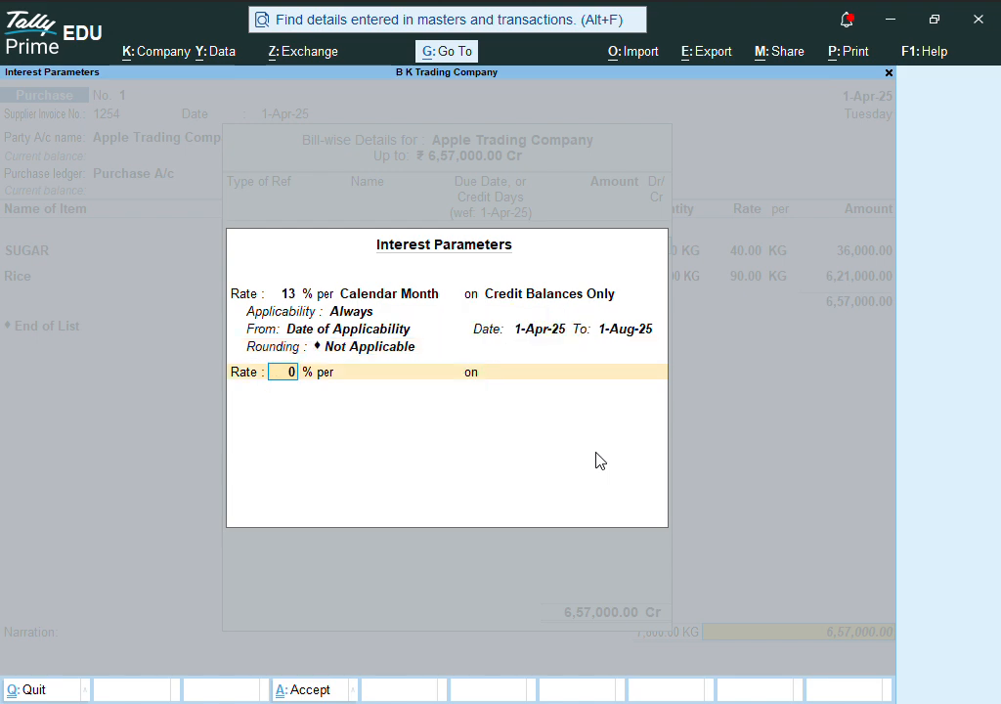
key("Return")
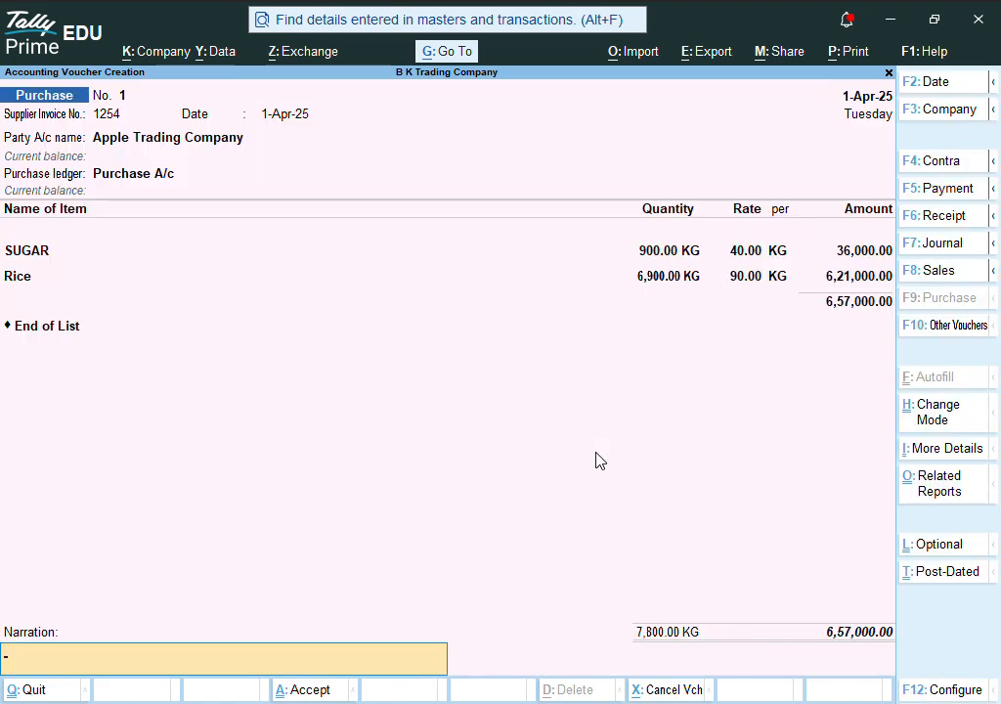
key("Return")
key("Return")
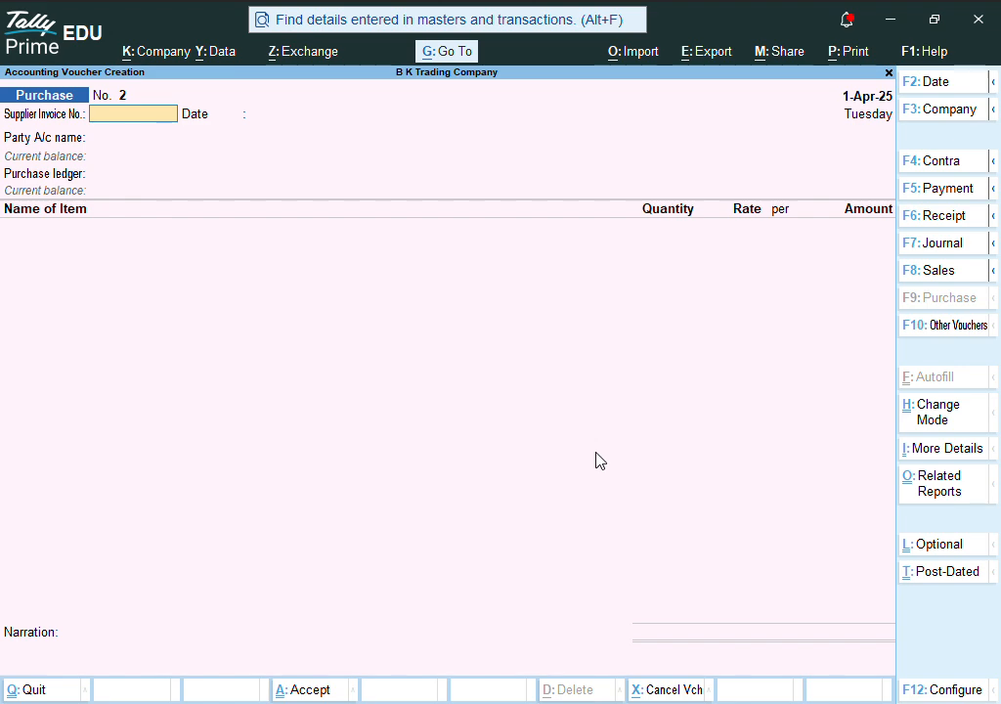
- Leave voucher entry and open the list of additional reports
key("Escape")
key("Up")
key("Up")
key("Up")
key("Up")
key("Up")
key("Up")
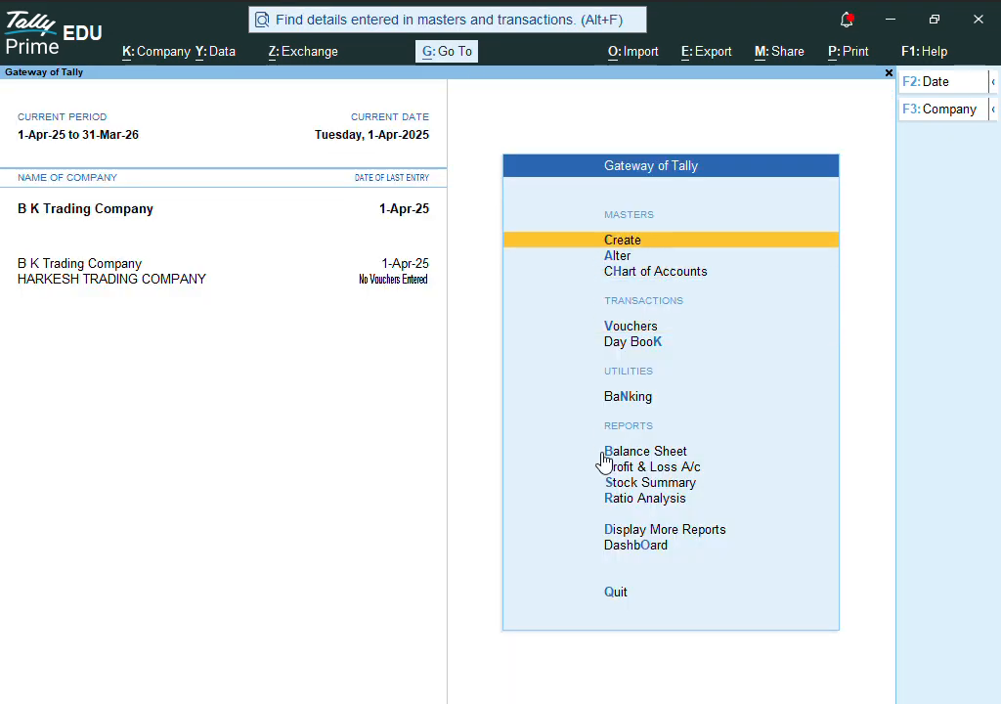
key("Return")
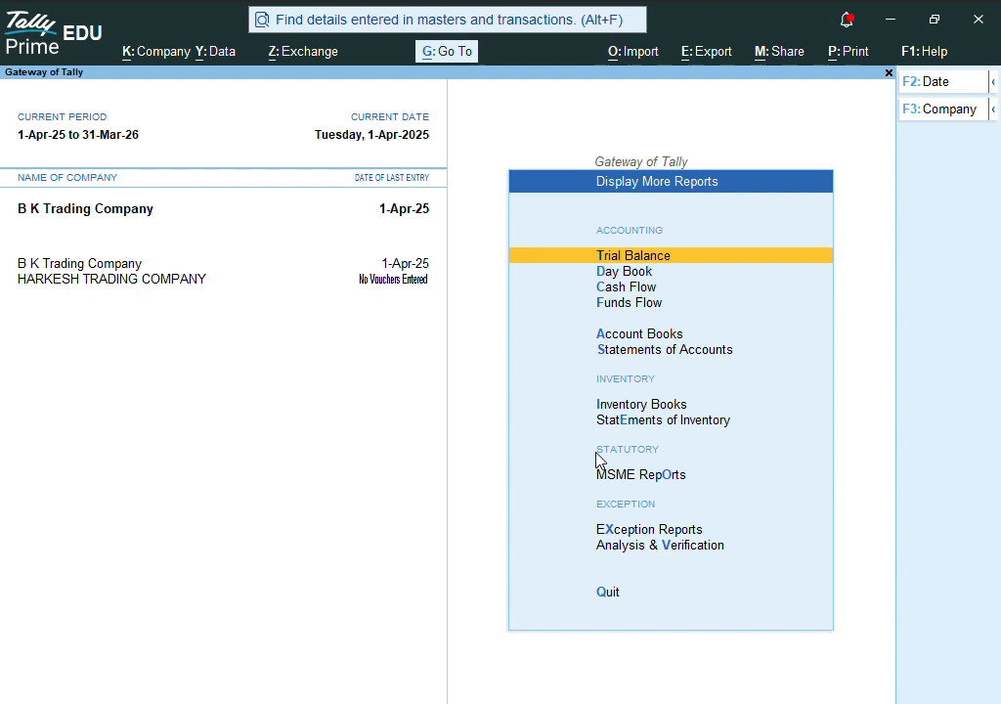
- Open the interest calculation reports among the statements of accounts
key("Down")
key("Down")
key("Down")
key("Down")
key("Down")
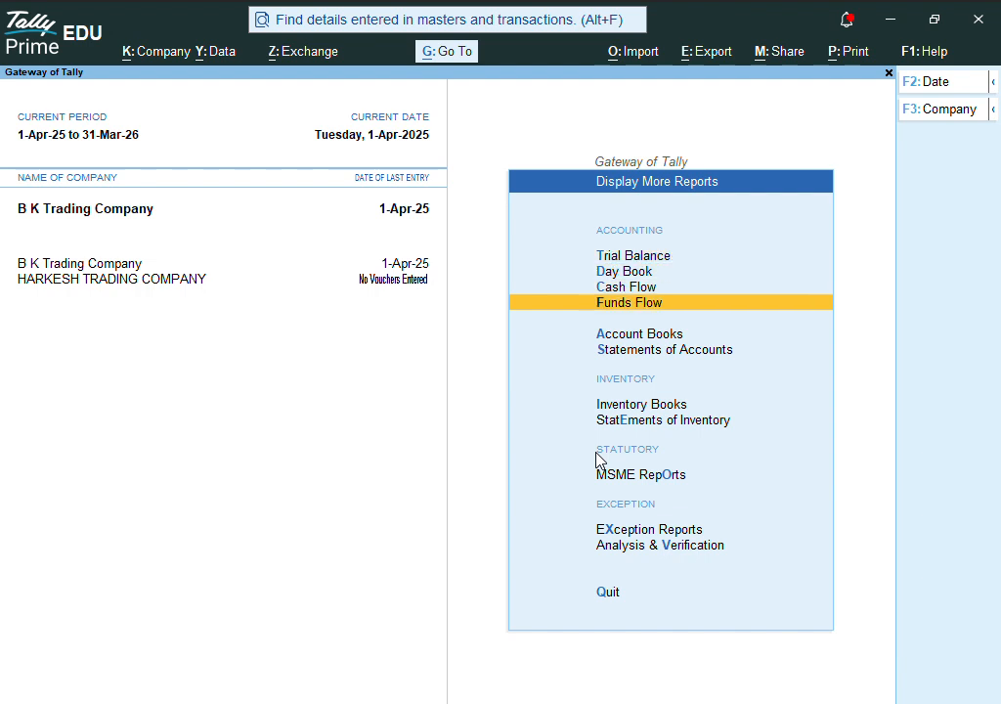
key("Return")
key("Down")
key("Return")
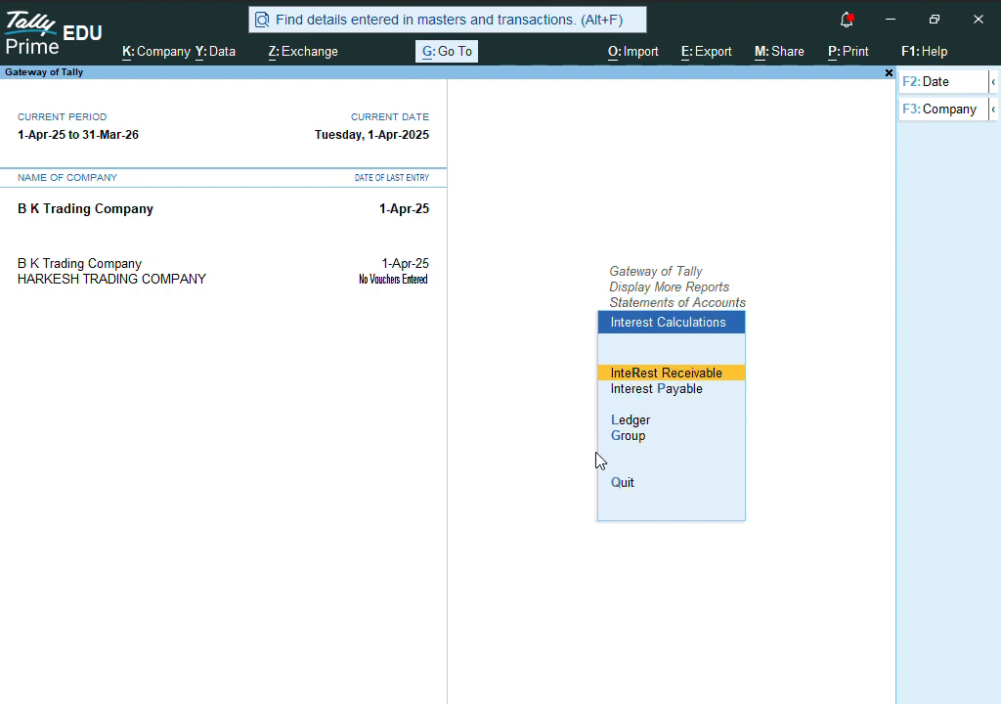
- Show the ledger interest calculation for Apple Trading Company over the period 1-4-2025 to 1-12-2025
key("Down")
key("Down")
key("Return")
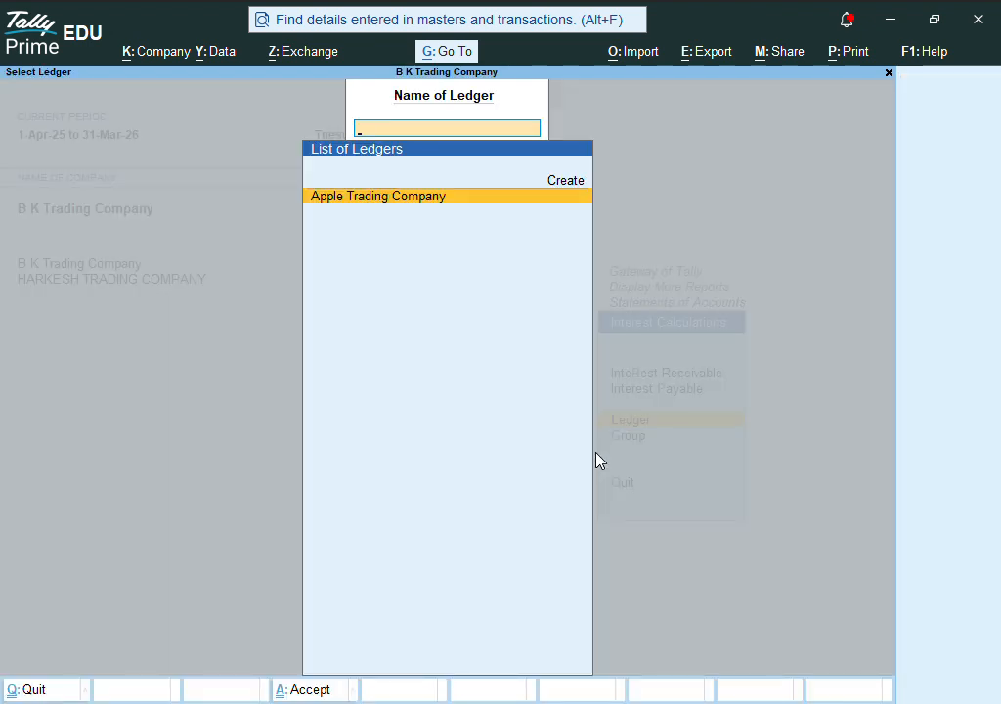
key("Return")
key("alt+F2")
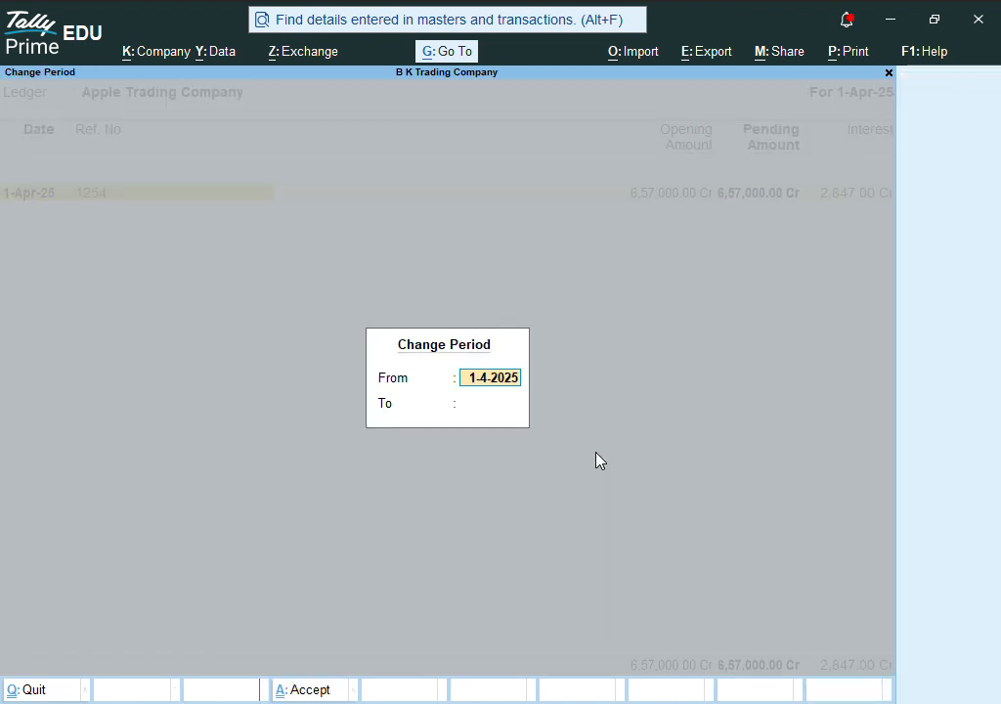
key("Return")
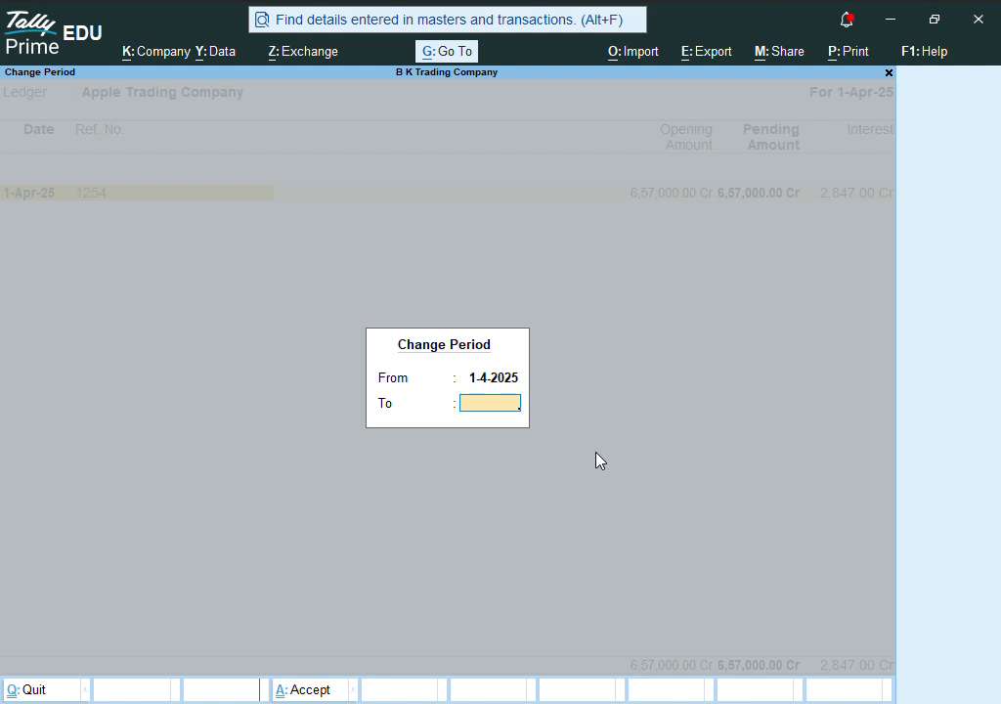
type("1-12")
key("Return")
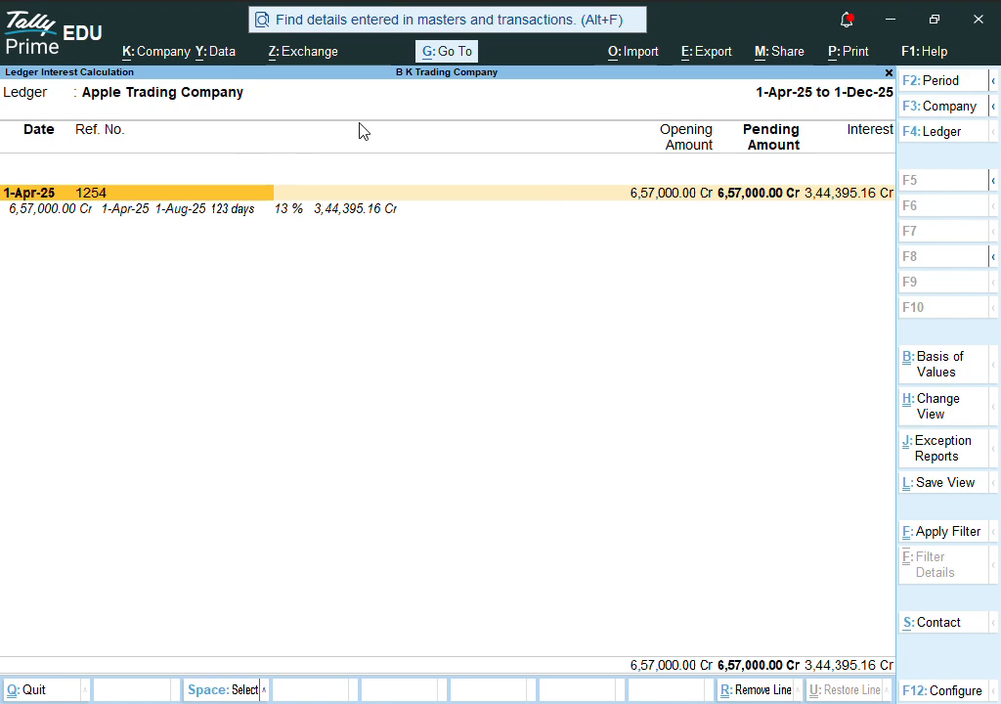
- Leave the interest report and start a new sales voucher
key("Escape")
key("Escape")
key("Escape")
key("Escape")
key("Escape")
key("Escape")
key("n")
key("Down")
key("Down")
key("Down")
key("Return")
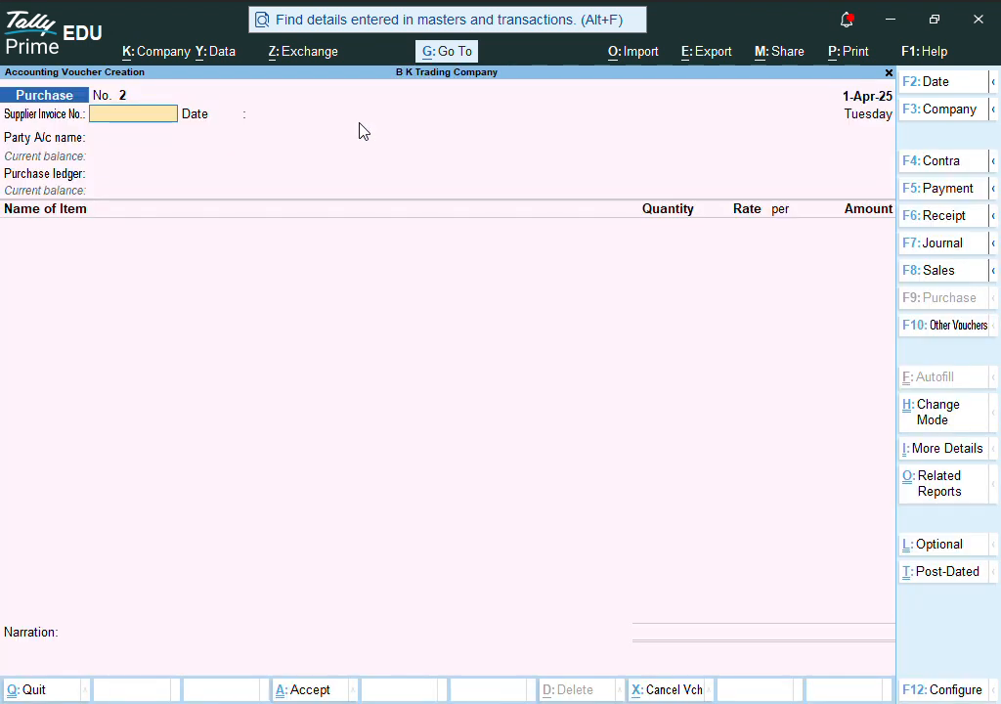
key("F8")
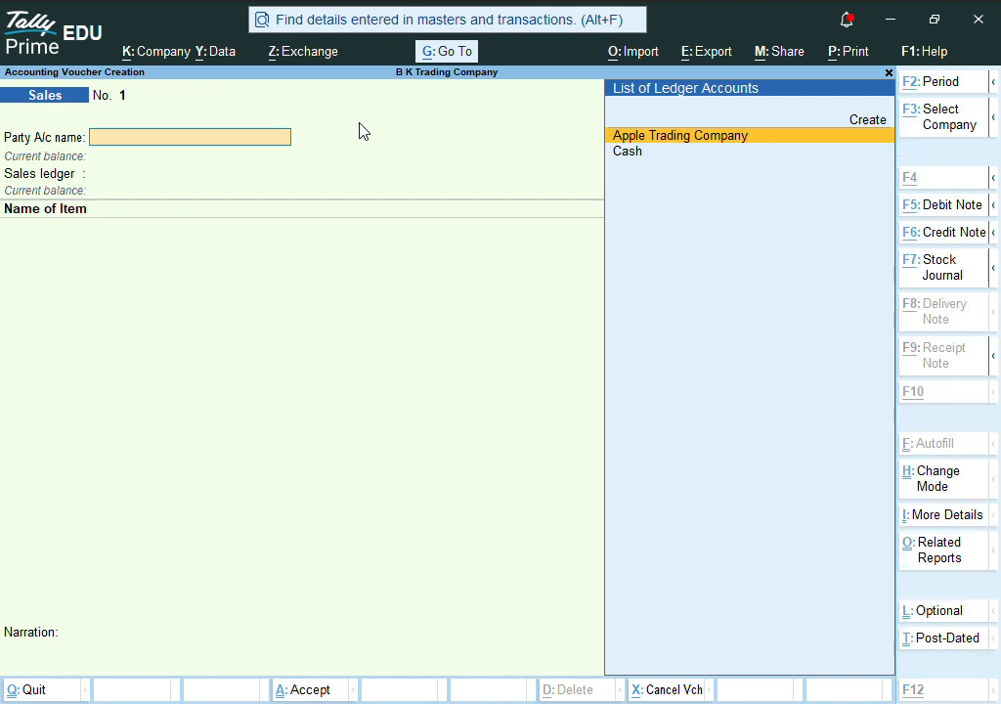
- Create a party ledger named D K Trading Company under Sundry Debtors with bill-by-bill balances maintained
key("alt+c")
type("D K Trading Company")
key("Return")
key("Return")
type("Su")
key("Down")
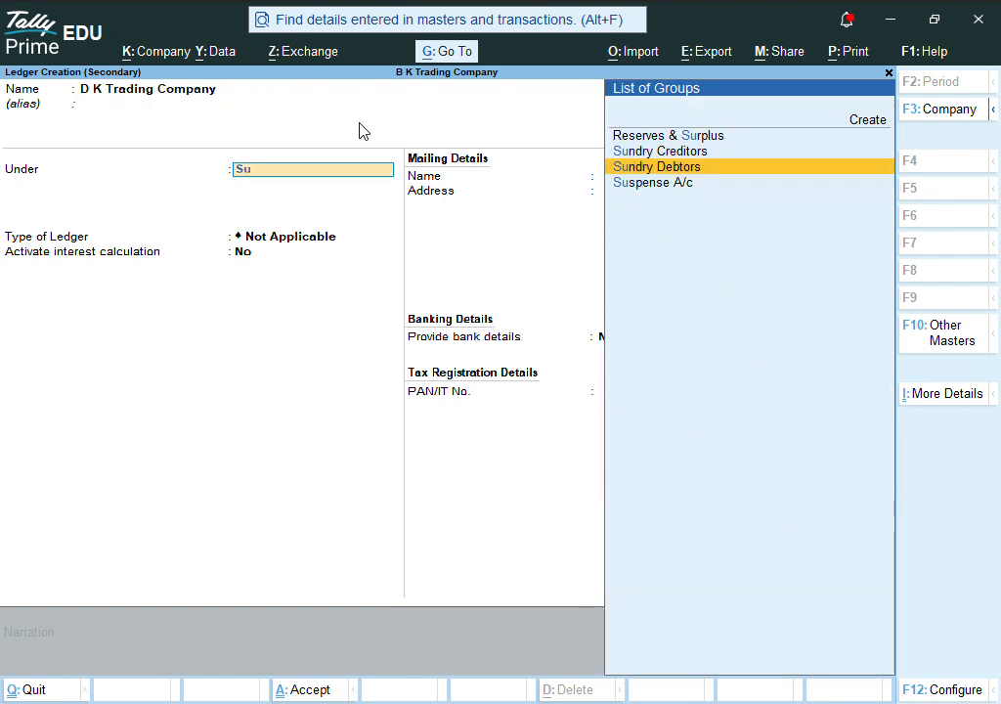
key("Return")
key("Return")
key("Return")
key("Return")
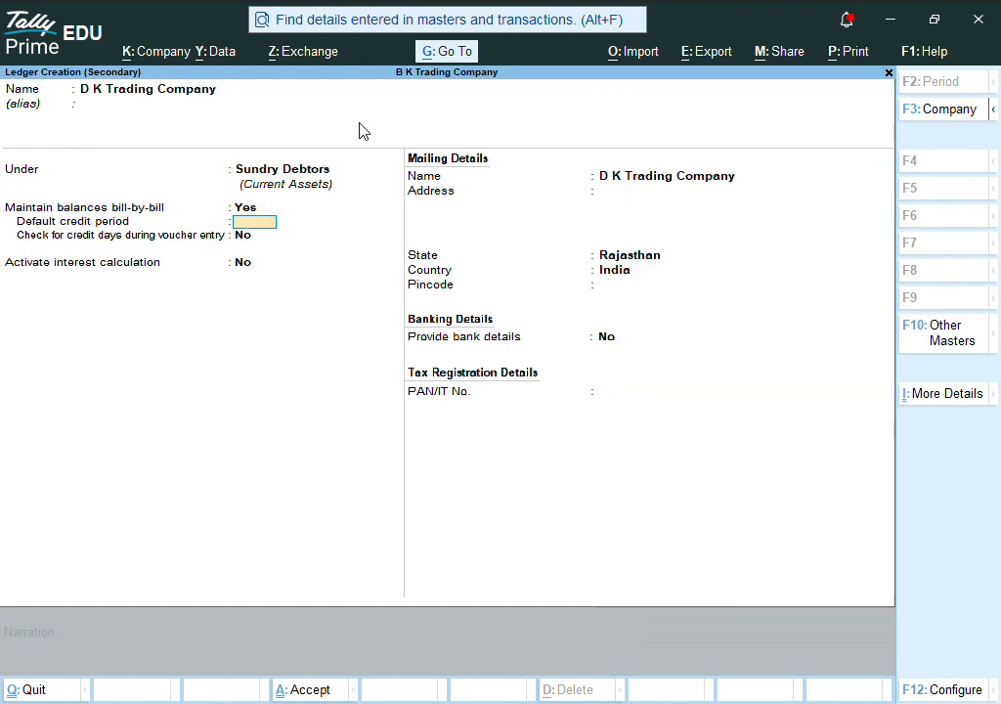
- Activate interest calculation transaction by transaction, allow overriding advanced parameters, and include transaction dates for amounts added and deducted
type("y")
key("Return")
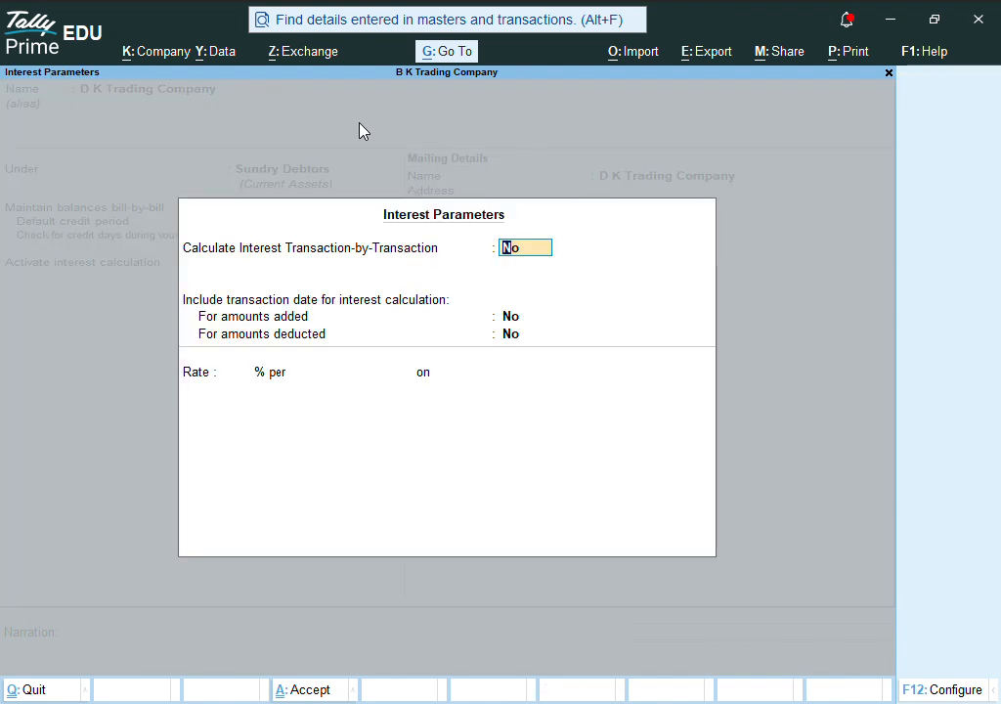
key("F12")
key("Return")
type("y")
key("Return")
type("y")
key("Return")
key("Return")
type("y")
key("Return")
type("y")
key("Return")
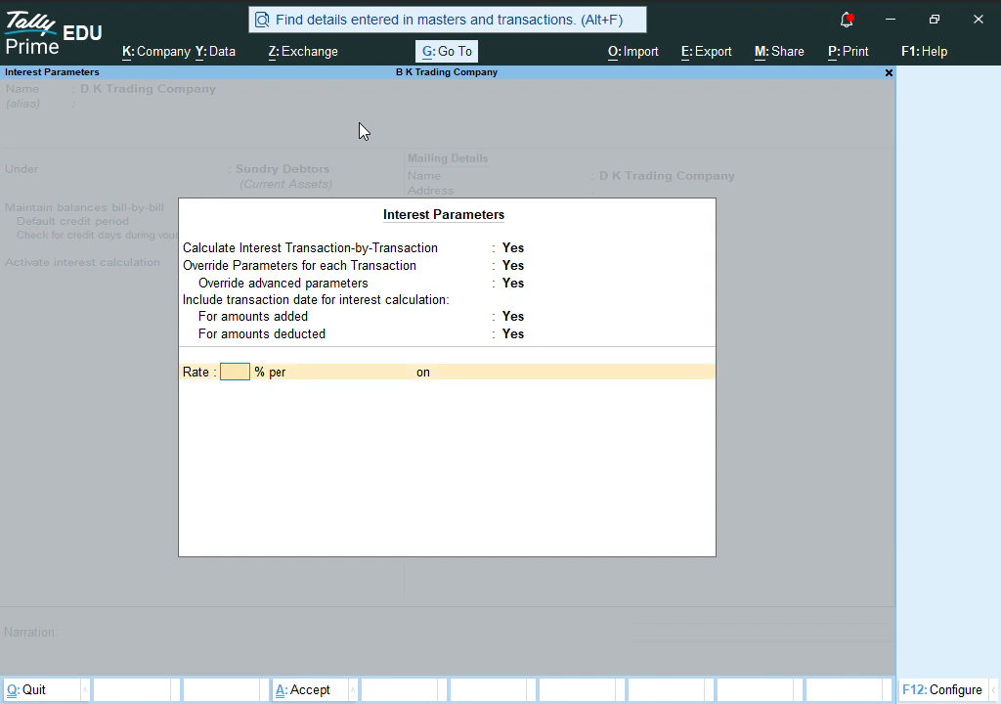
- Set the interest rate to 12% per Calendar Month on Debit Balances Only
type("12")
key("Return")
key("Down")
key("Down")
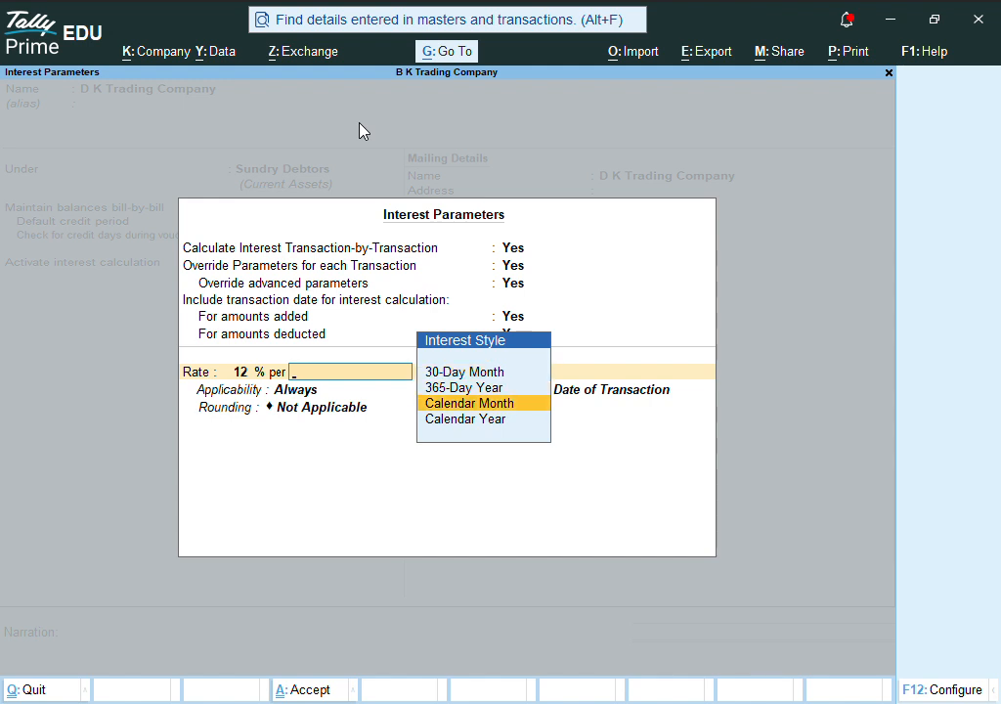
key("Return")
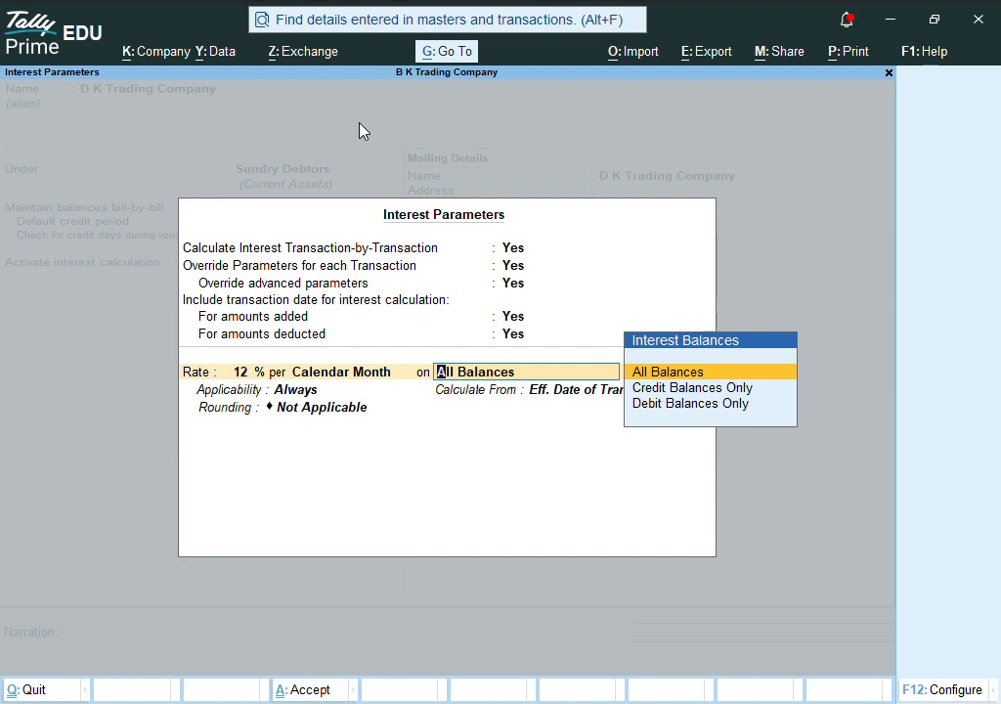
key("Down")
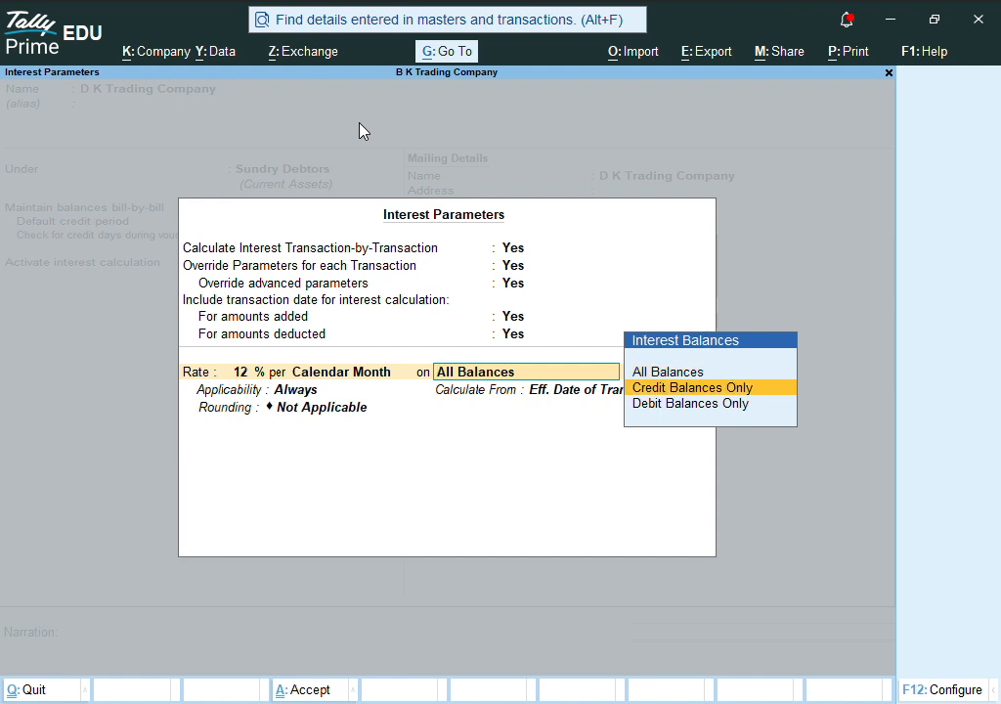
key("Down")
key("Return")
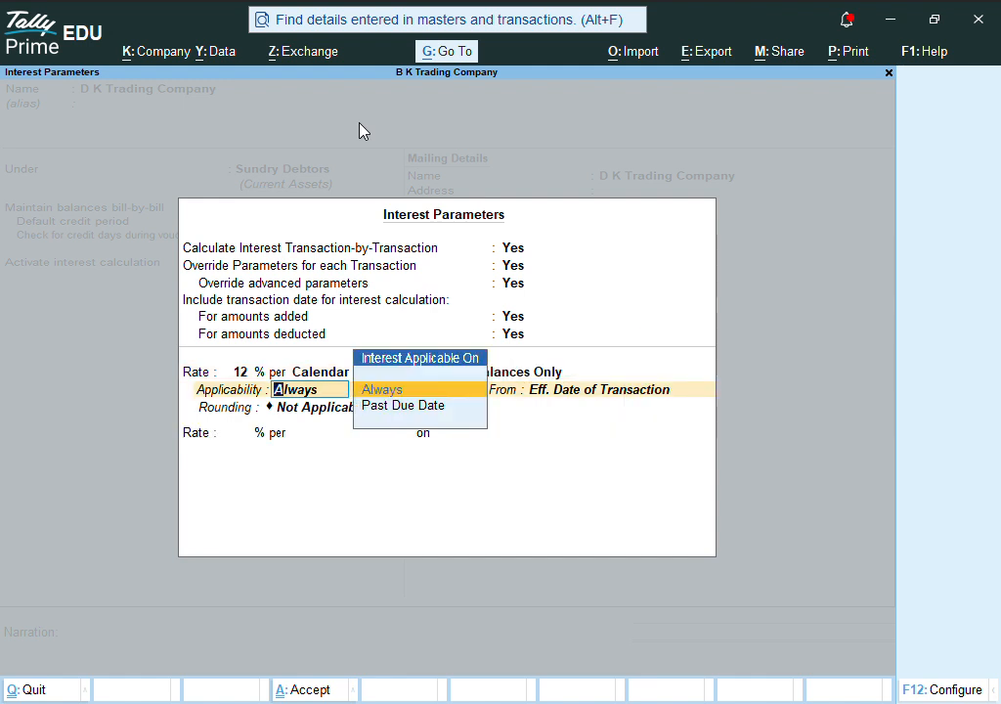
- Apply the interest Always, calculated from the Date of Applicability, with Normal Rounding and a limit of 1
key("Return")
key("Up")
key("Up")
key("Up")
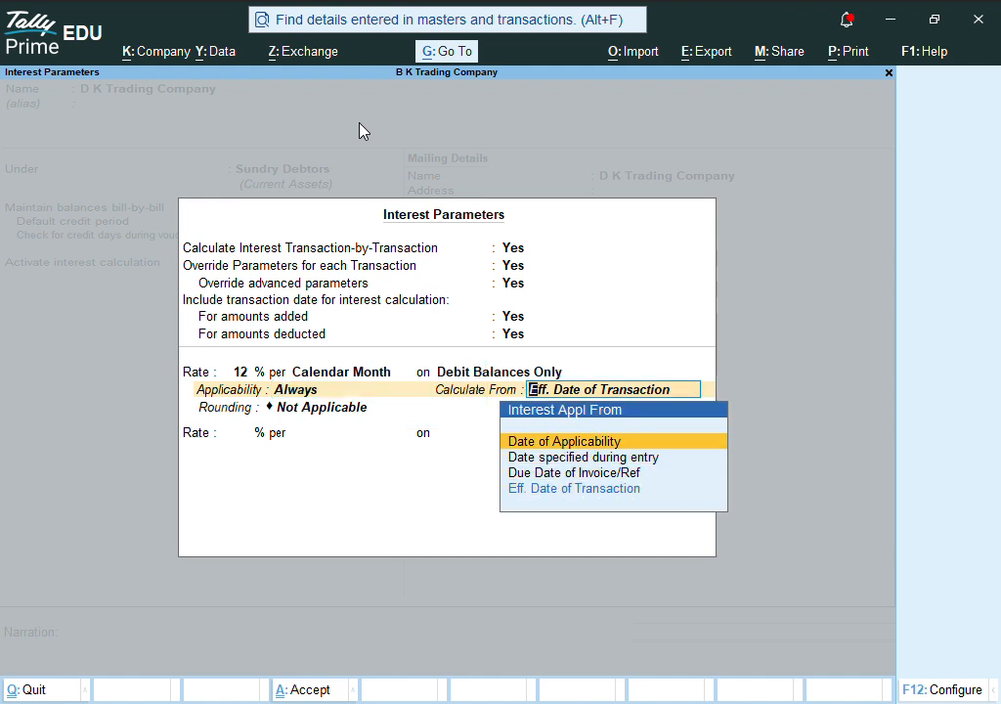
key("Return")
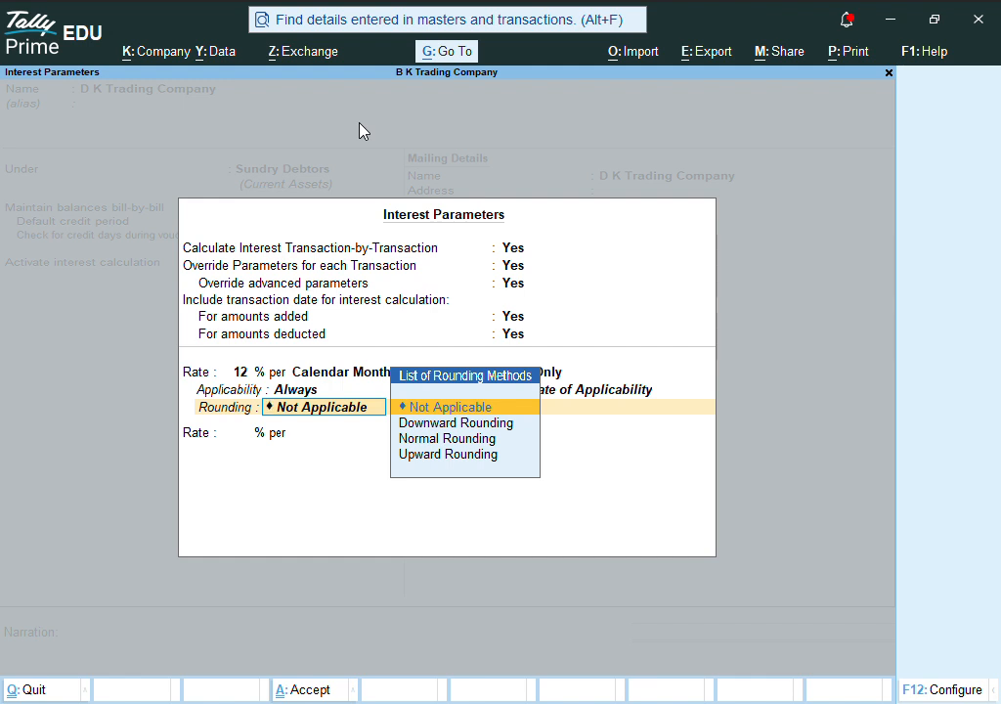
key("Down")
key("Down")
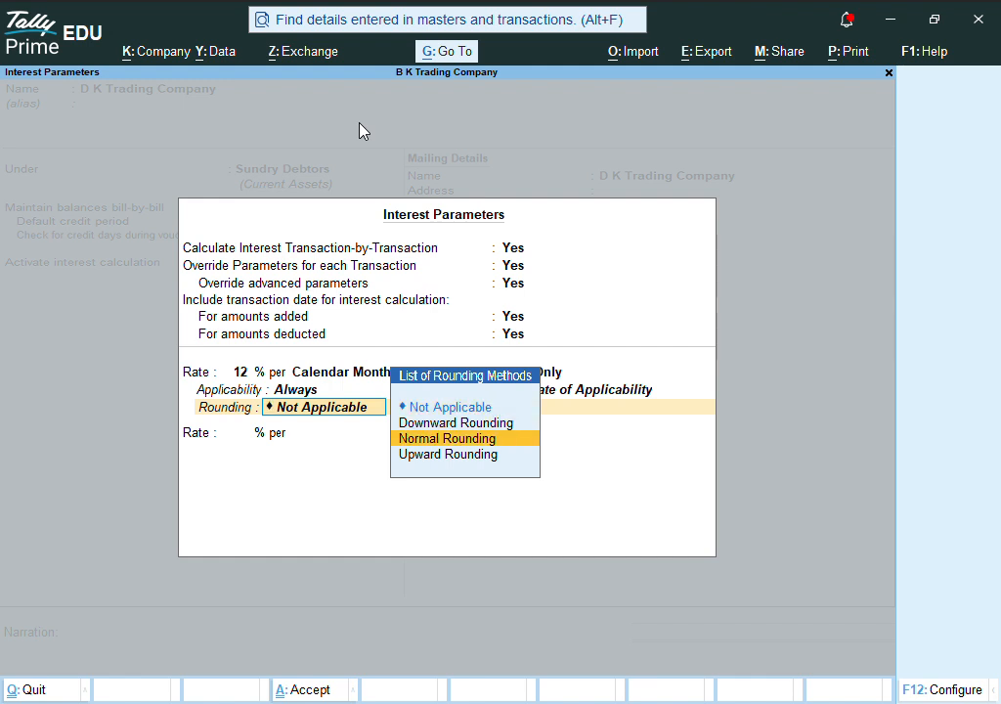
key("Return")
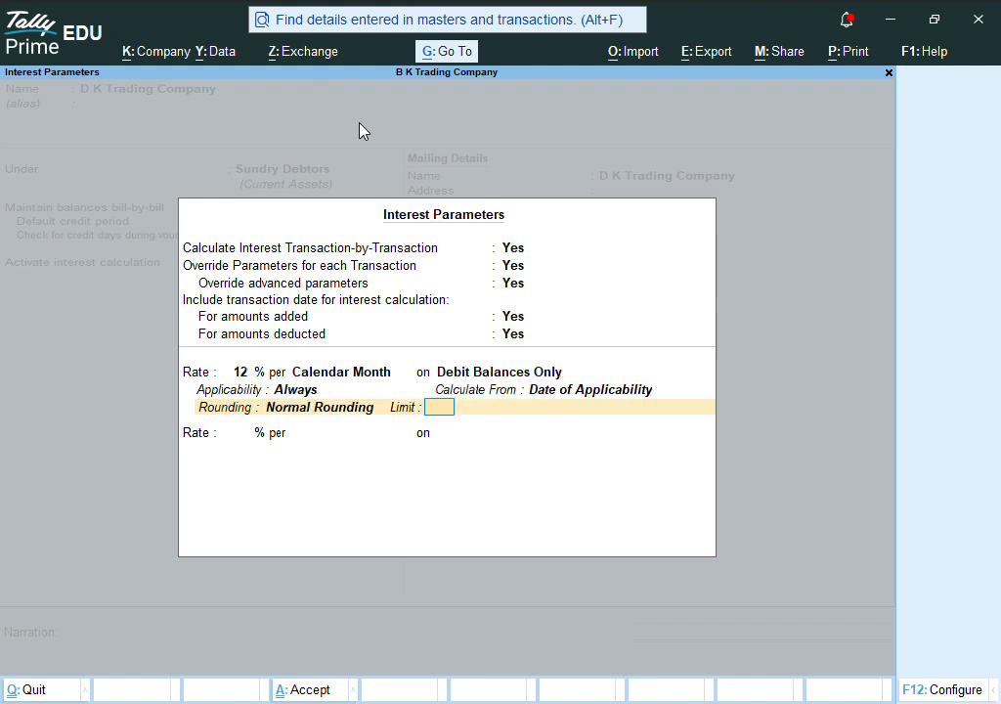
type("1")
key("Return")
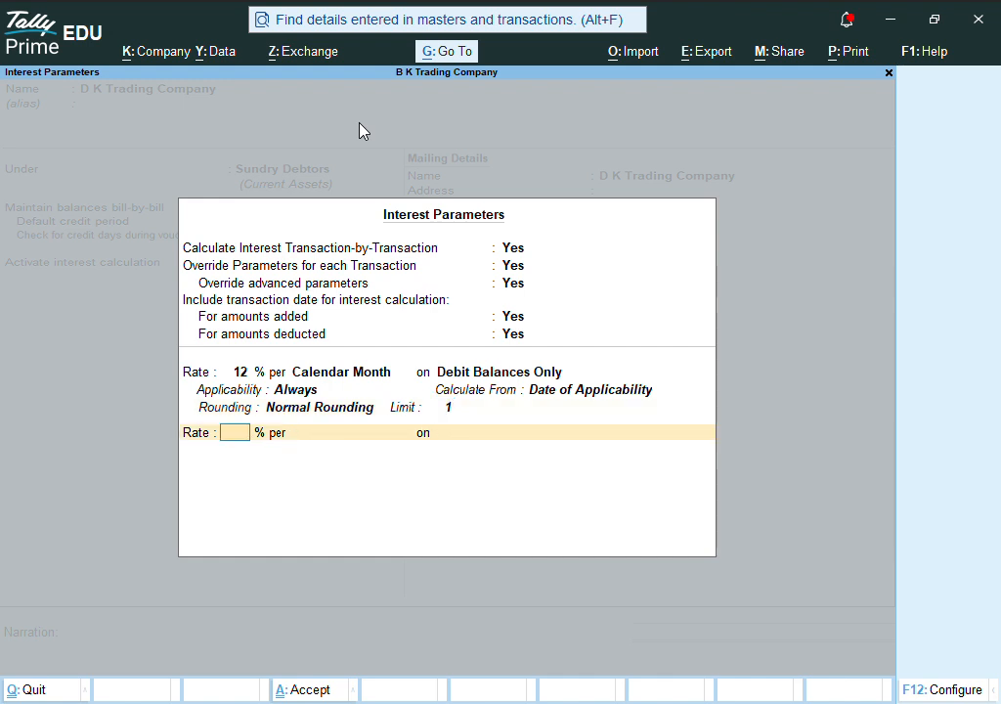
- Save the D K Trading Company ledger, accept the default party details in the sales voucher, and start creating the sales ledger
key("Return")
key("Return")
key("Return")
key("Return")
key("Return")
key("Return")
key("Return")
key("Return")
key("Return")
key("Return")
key("Return")
key("Return")
key("Return")
key("Return")
key("Return")
key("Return")
key("Return")
key("Return")
key("Return")
key("Return")
key("Return")
key("Return")
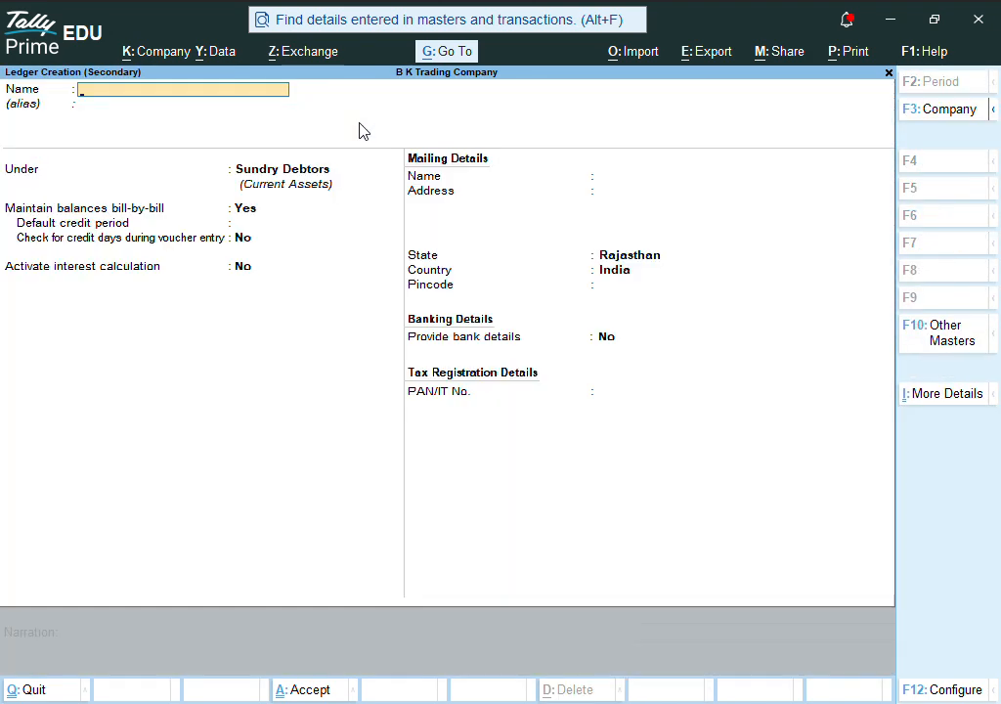
- Create the ledger Sales A/c under Sales Accounts and use it as the voucher's sales ledger
type("Sales A/c")
key("Return")
type("Sa")
key("Return")
key("Return")
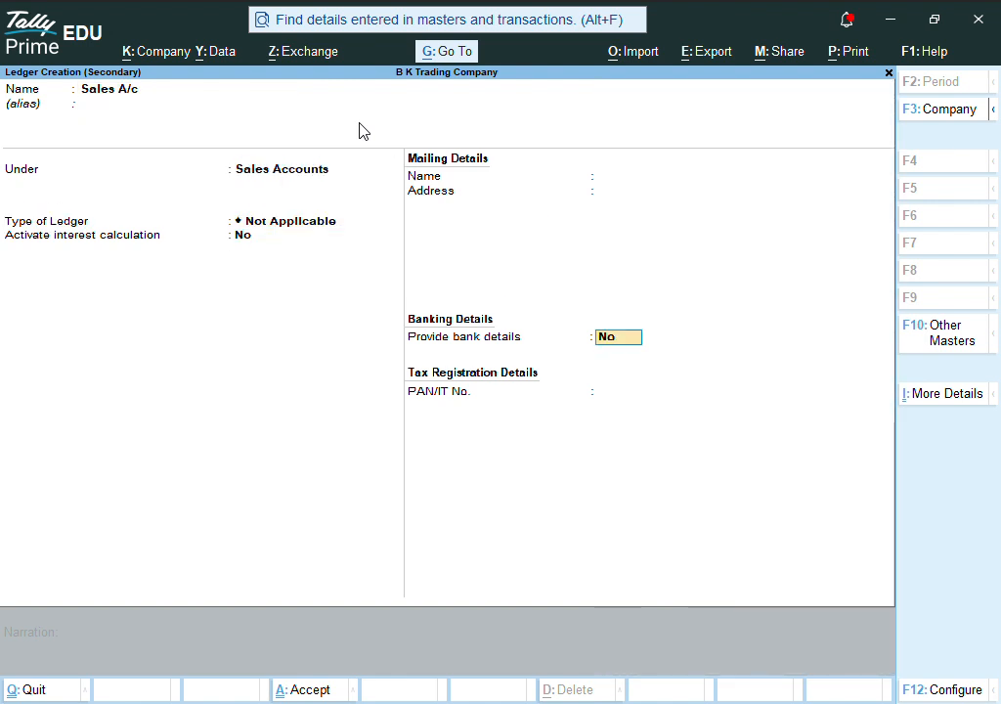
key("Return")
key("Return")
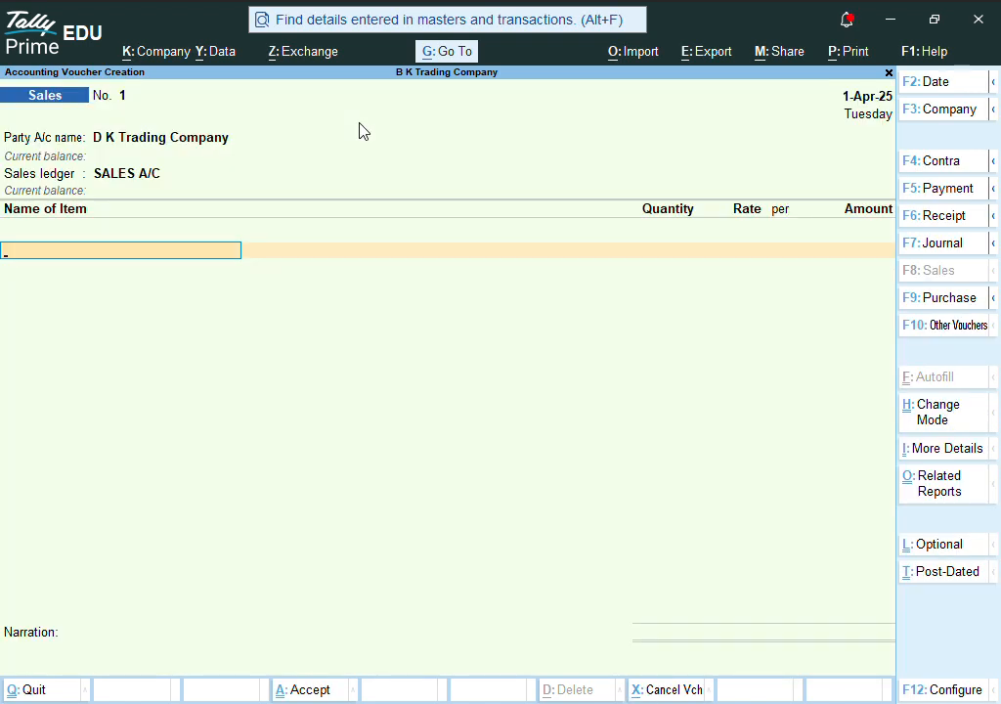
- Add Rice to the sales voucher, check its stock and purchase rate, and enter 500 KG at a rate of 93
key("Down")
key("Return")
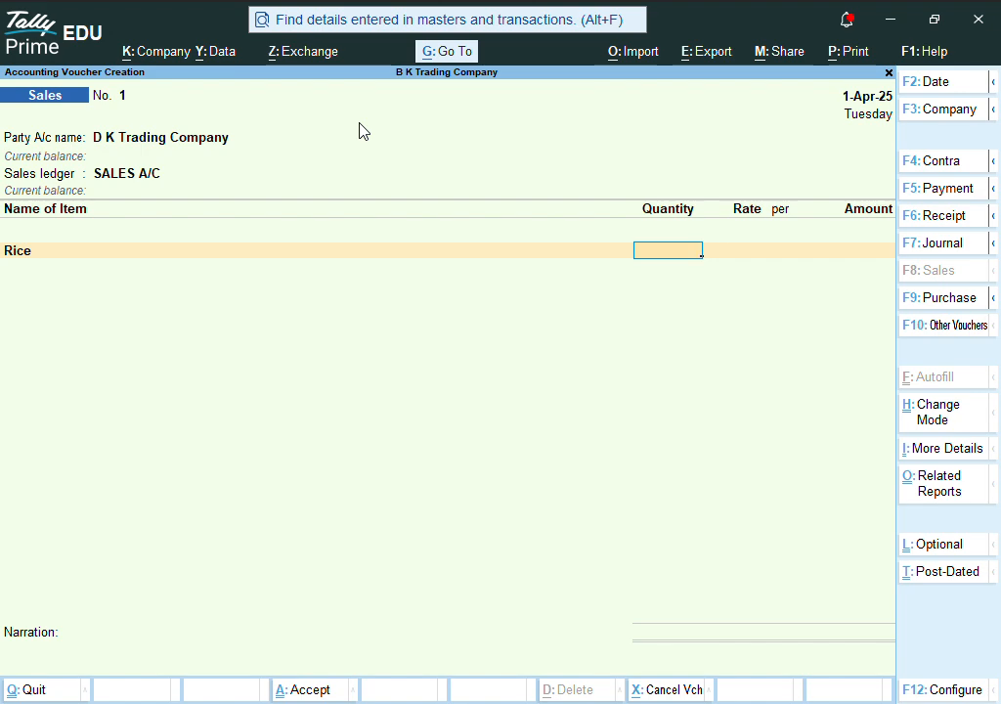
key("alt+s")
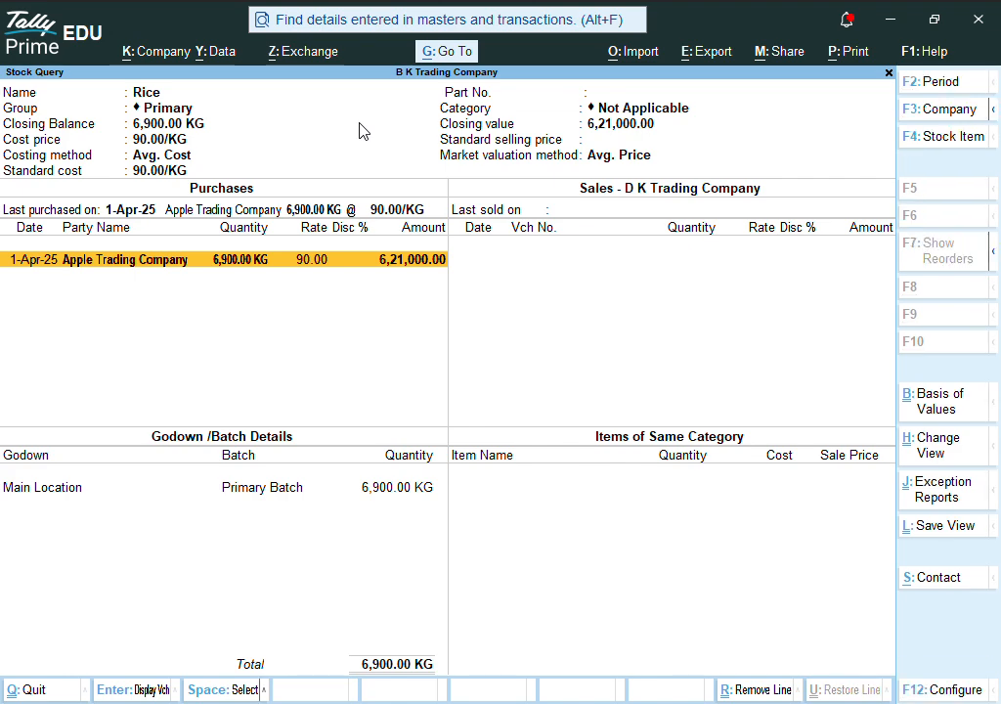
key("Escape")
type("500")
key("Return")
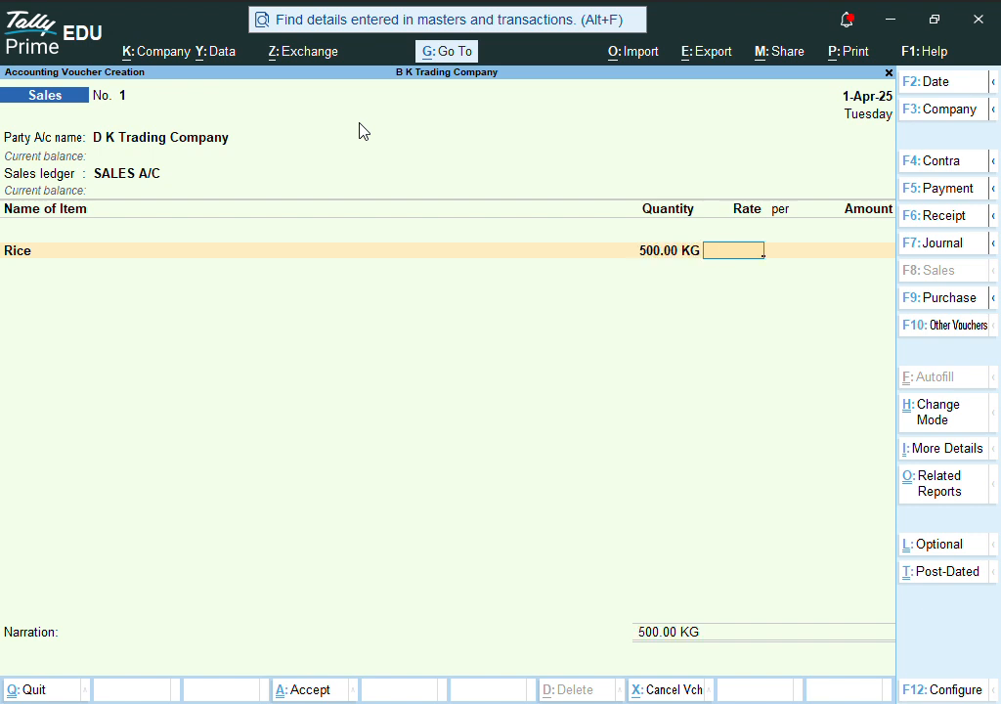
type("93")
key("Return")
key("Return")
key("Return")
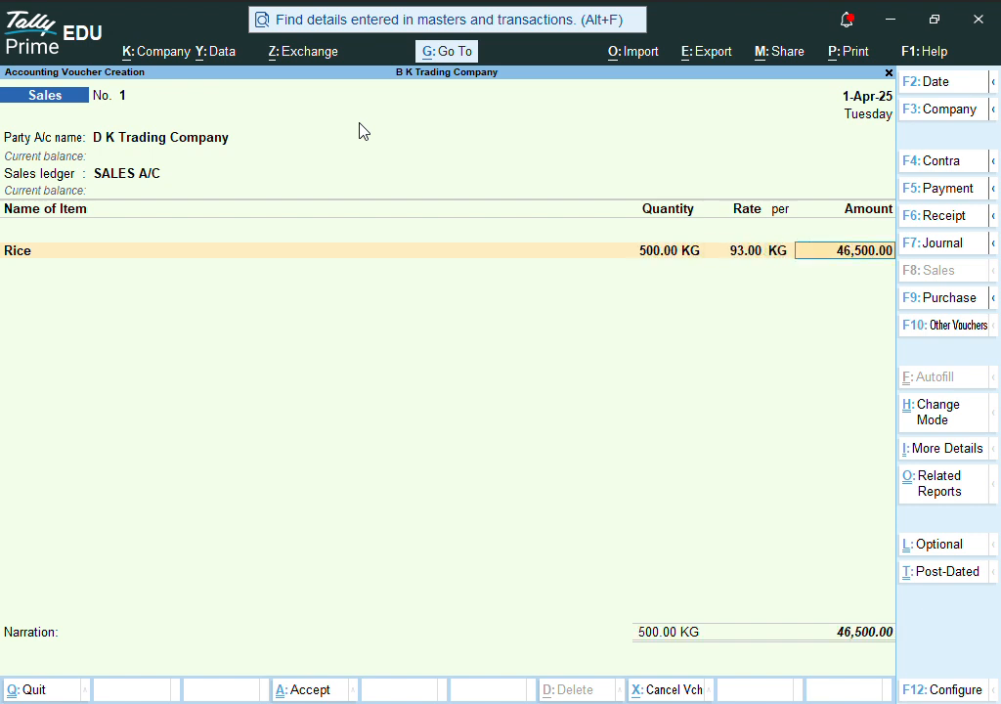
- Add Sugar as the second item, entering 300 KG, and set its rate to 42 after checking its purchase rate
key("Down")
key("Down")
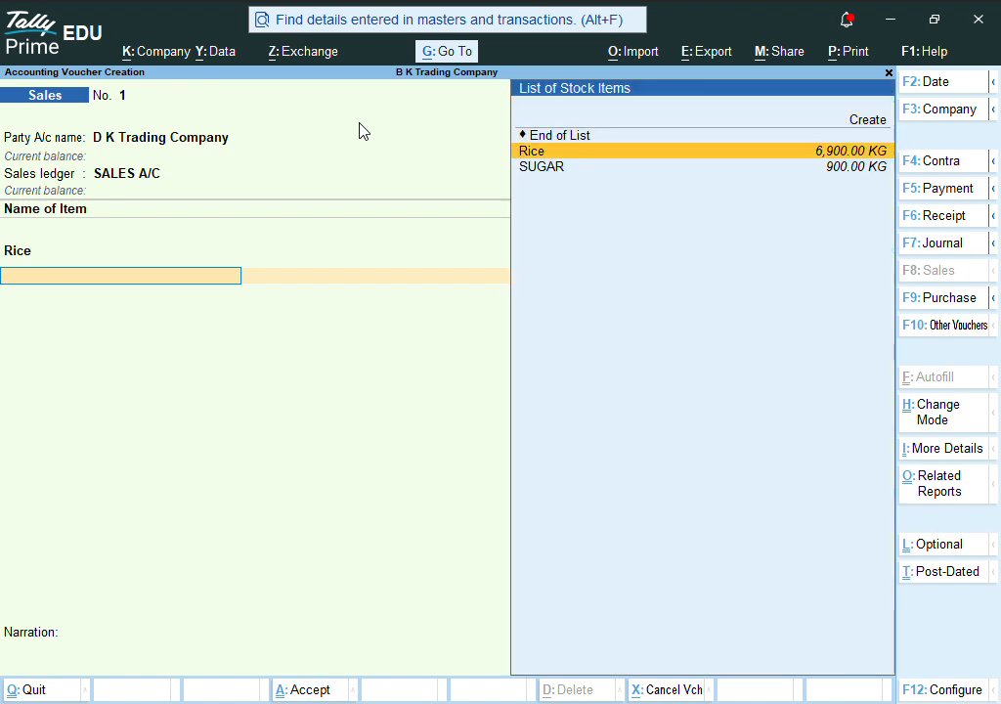
key("Return")
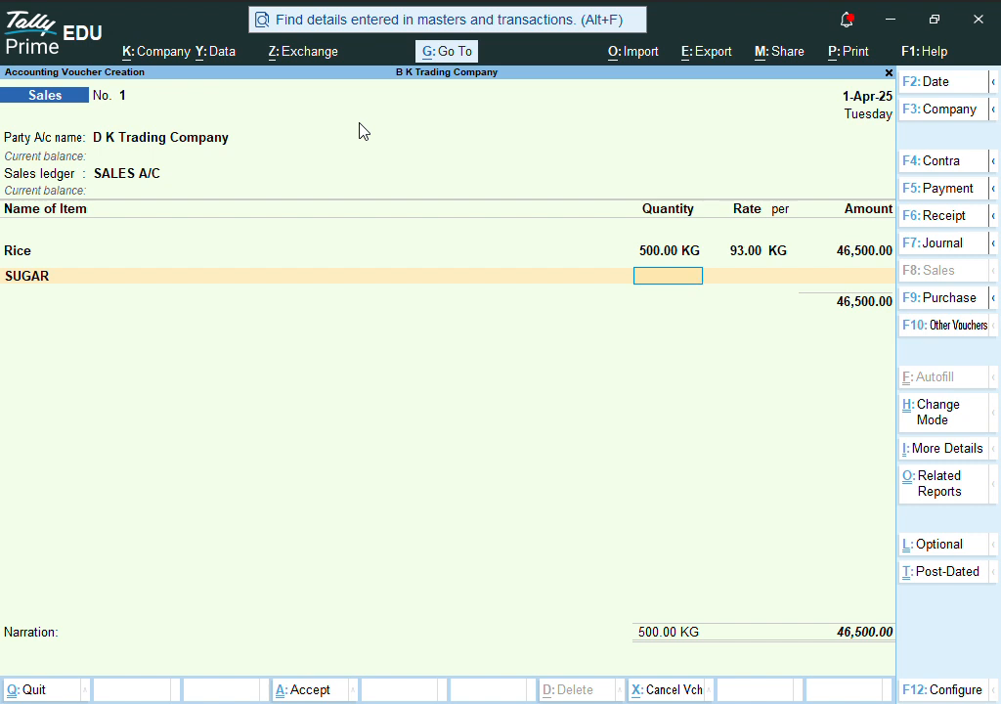
type("300")
key("Return")
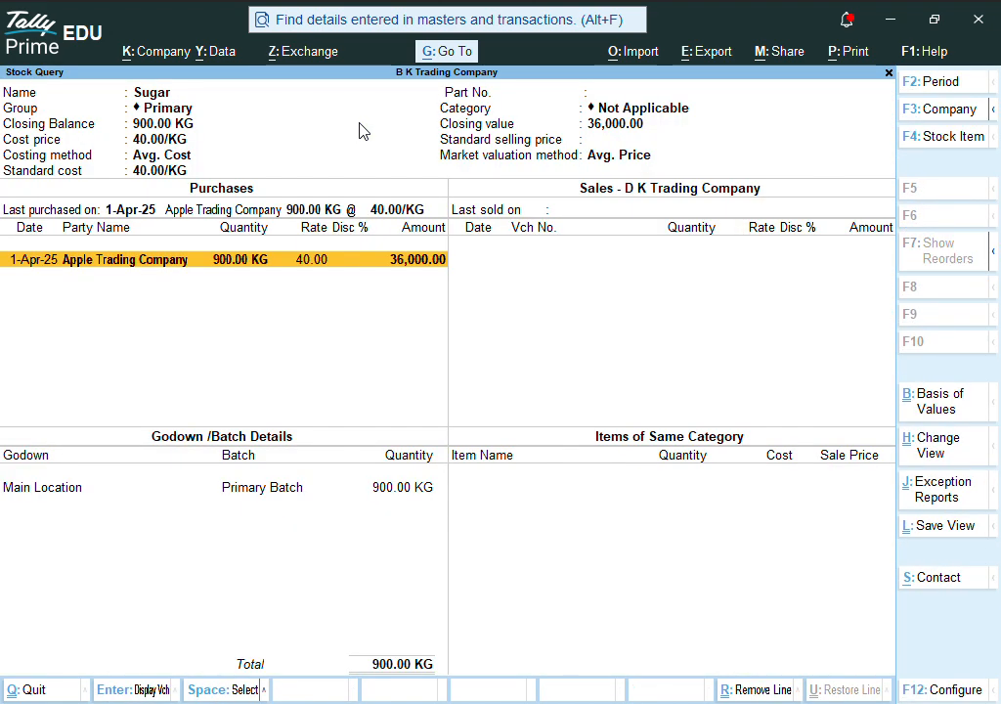
key("Escape")
type("42")
key("Return")
key("Return")
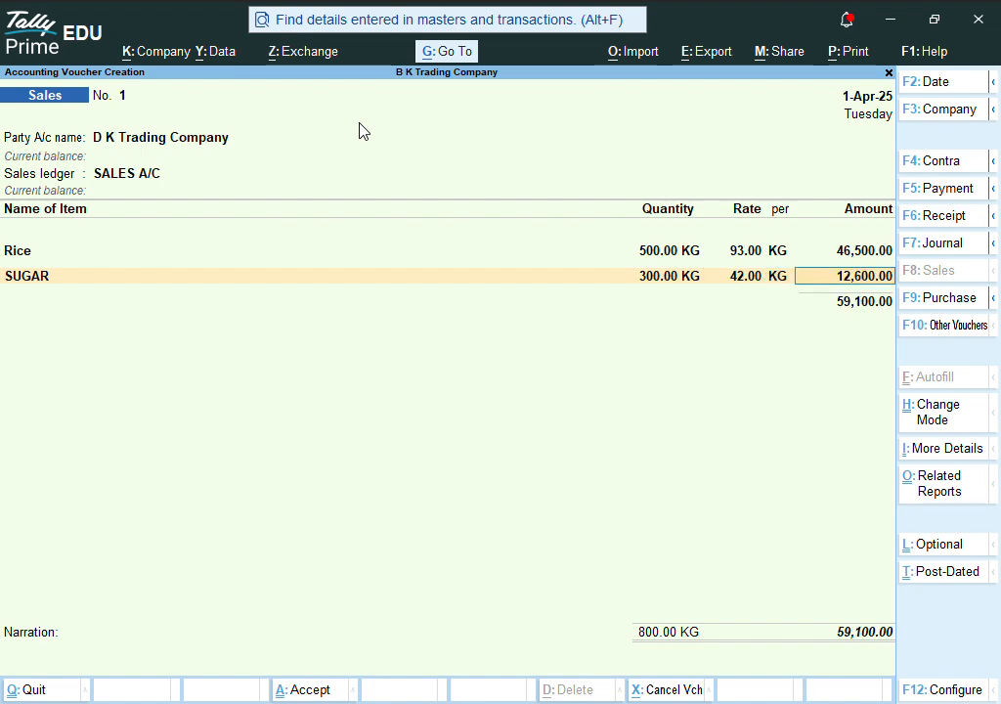
- Finish the item list and accept the full bill amount for D K Trading Company as New Ref 1
key("Return")
key("Return")
key("Return")
key("Return")
key("Return")
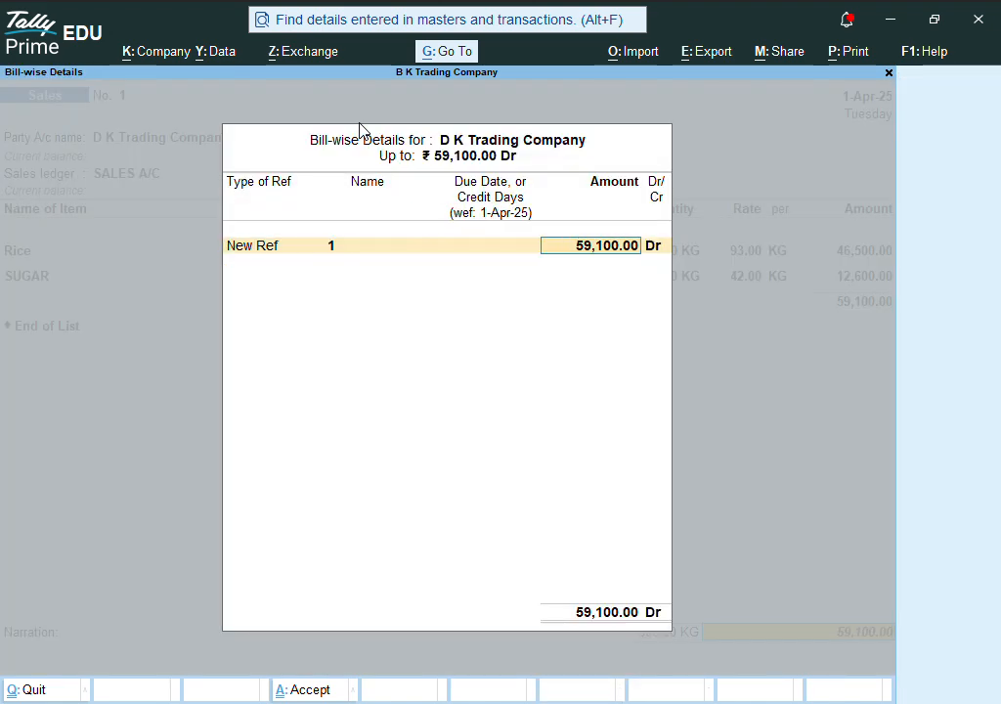
key("Return")
- Keep the bill's 12% interest terms and set the interest dates from 1-Apr-25 to 1-Sep-25
key("Return")
key("Return")
key("Return")
key("Return")
key("Return")
key("Return")
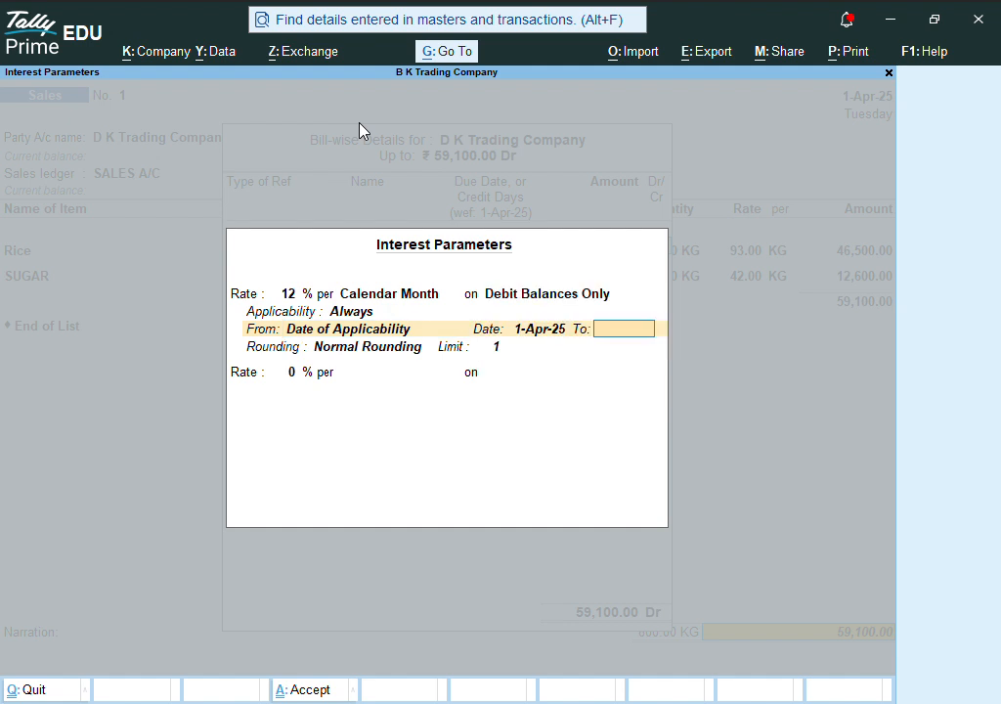
type("1-9")
key("Return")
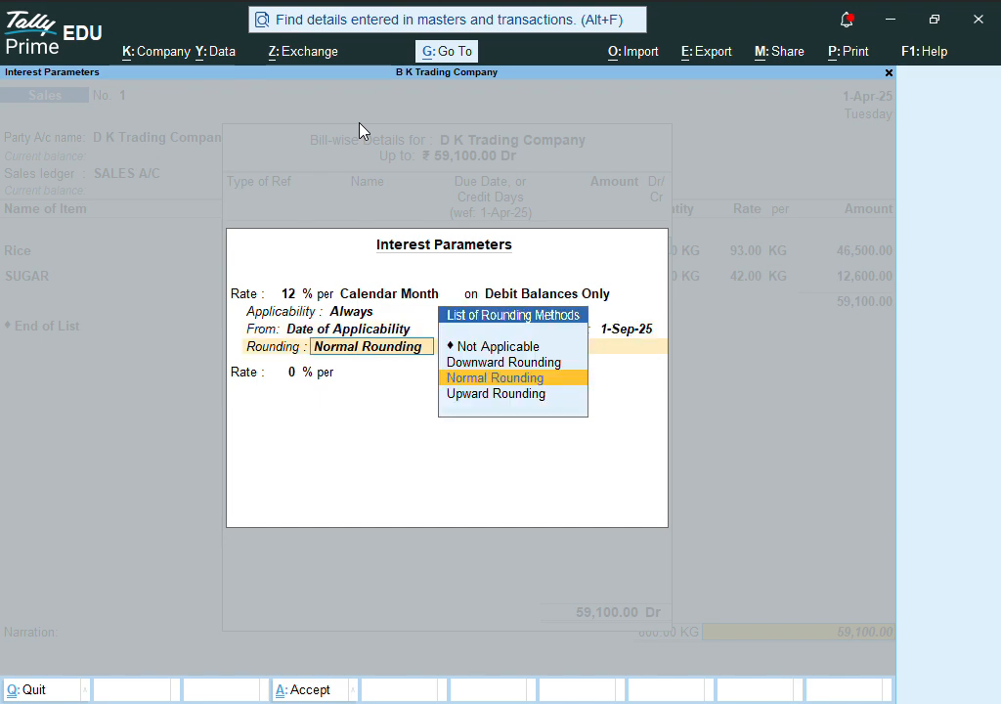
- Accept the remaining interest parameters, save the sales voucher and leave voucher entry
key("Return")
key("Return")
key("Return")
key("Return")
key("Return")
key("Return")
key("Escape")
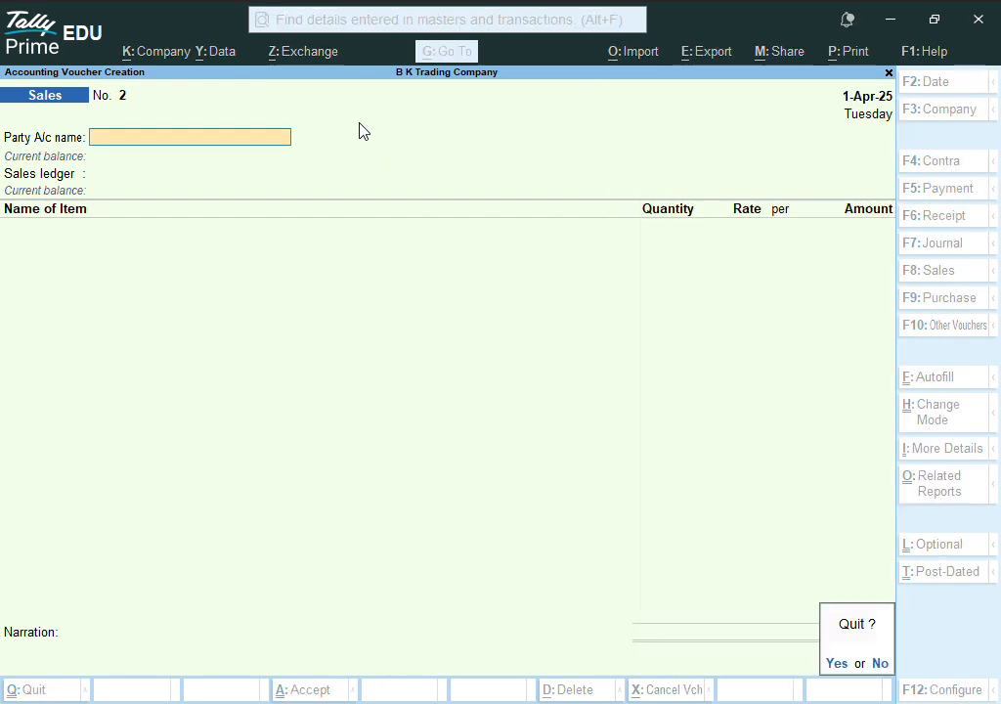
key("y")
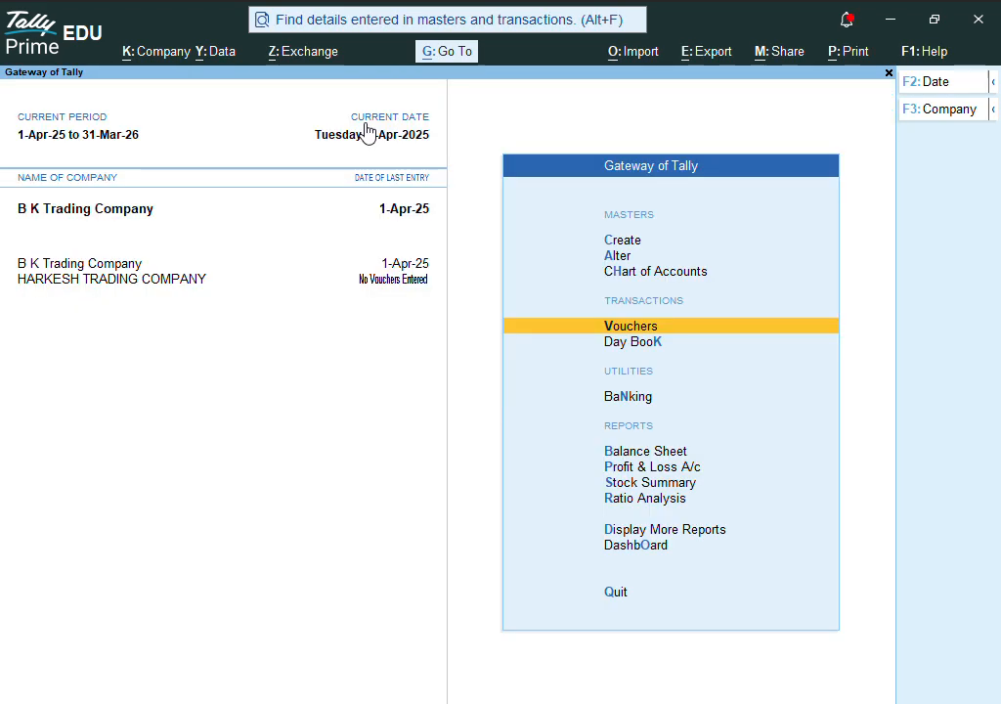
- Open the interest calculation reports among the statements of accounts
key("Up")
key("Up")
key("Up")
key("Up")
key("Up")
key("Up")
key("Return")
key("Down")
key("Down")
key("Down")
key("Down")
key("Down")
key("Return")
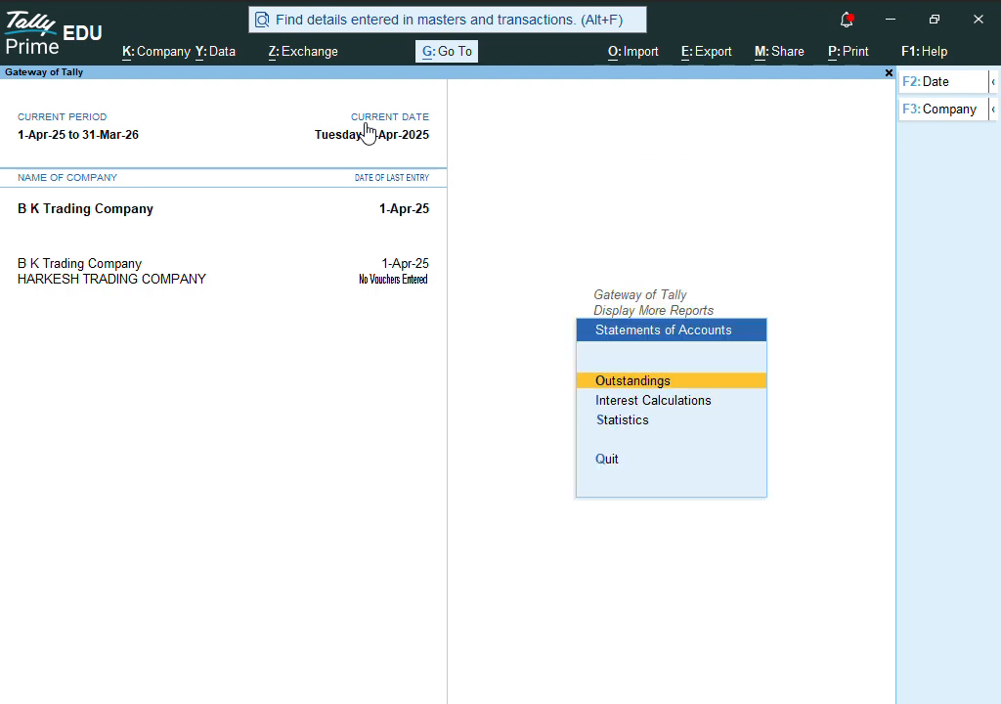
key("Down")
key("Return")
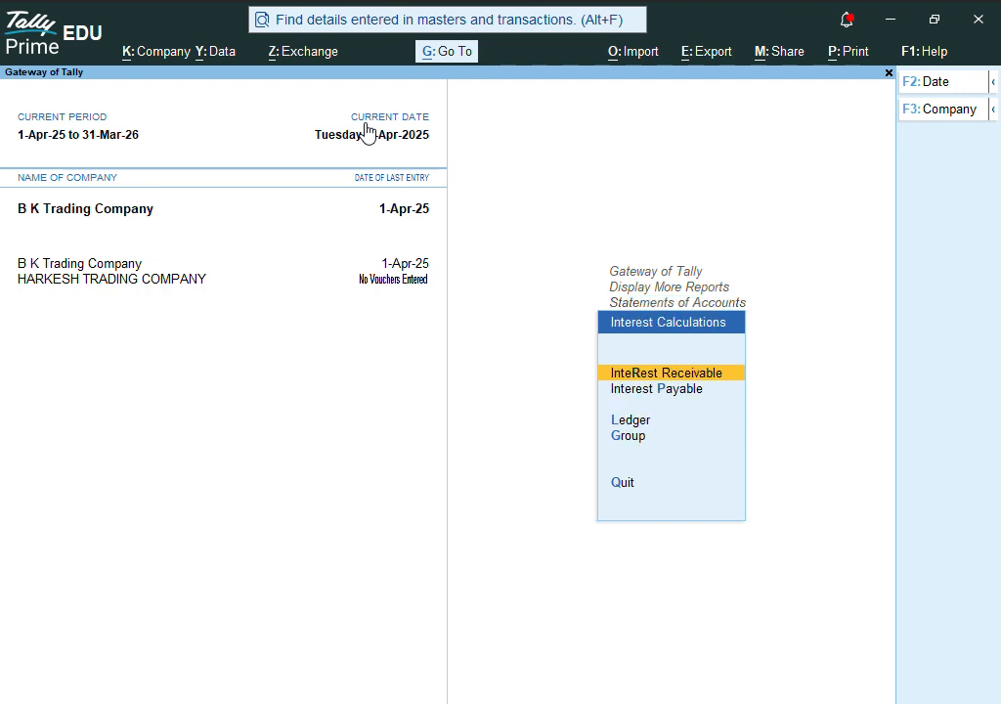
- Open the ledger interest calculation report for D K Trading Company
key("Down")
key("Down")
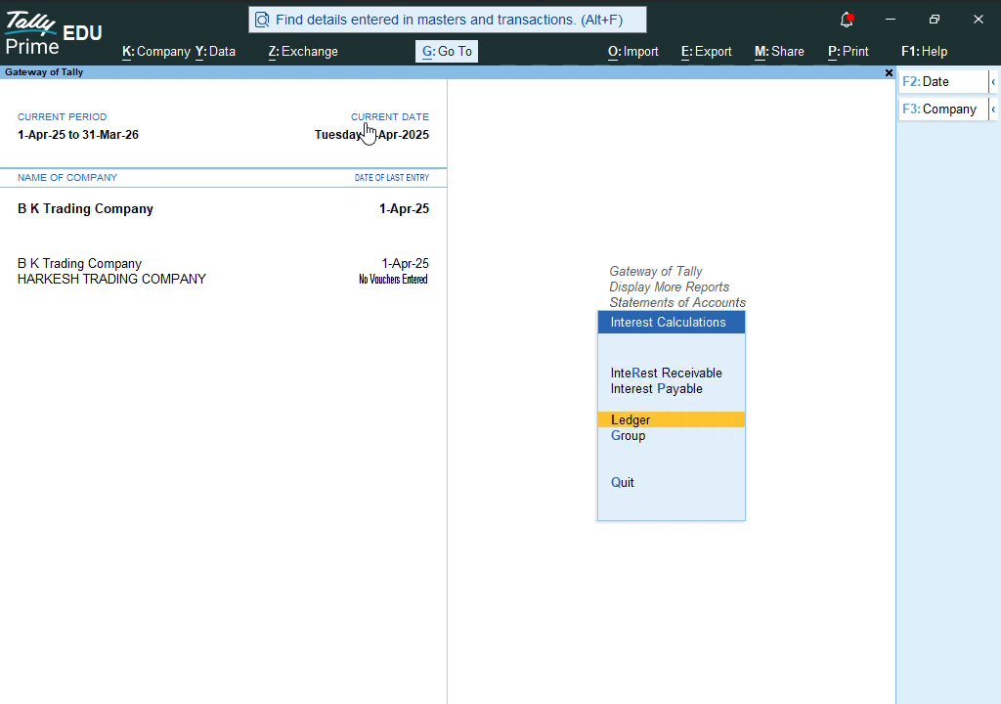
key("Return")
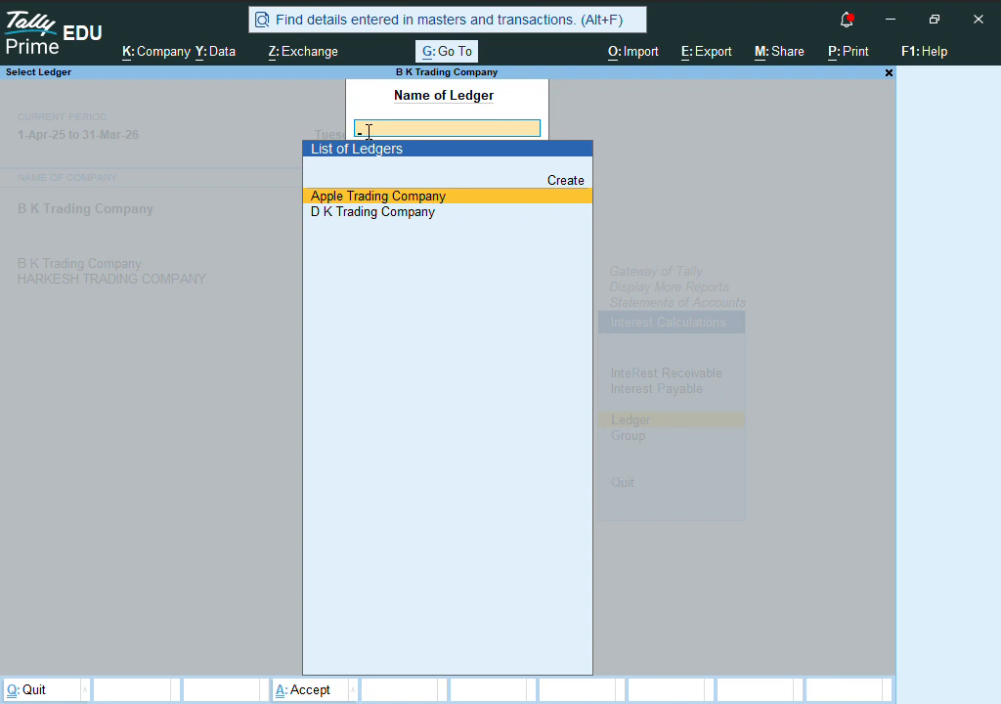
key("Down")
key("Return")
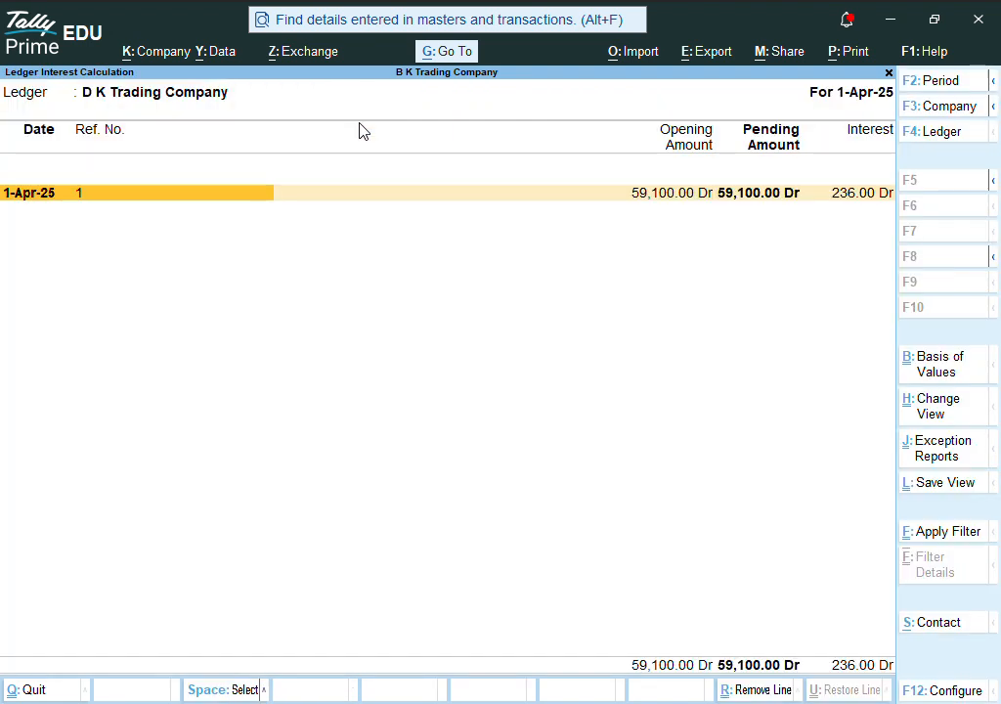
- Set the D K Trading Company report period to 1-Apr-25 through 1-Dec-25, review the interest and return to the Gateway of Tally
key("alt+F2")
key("Return")
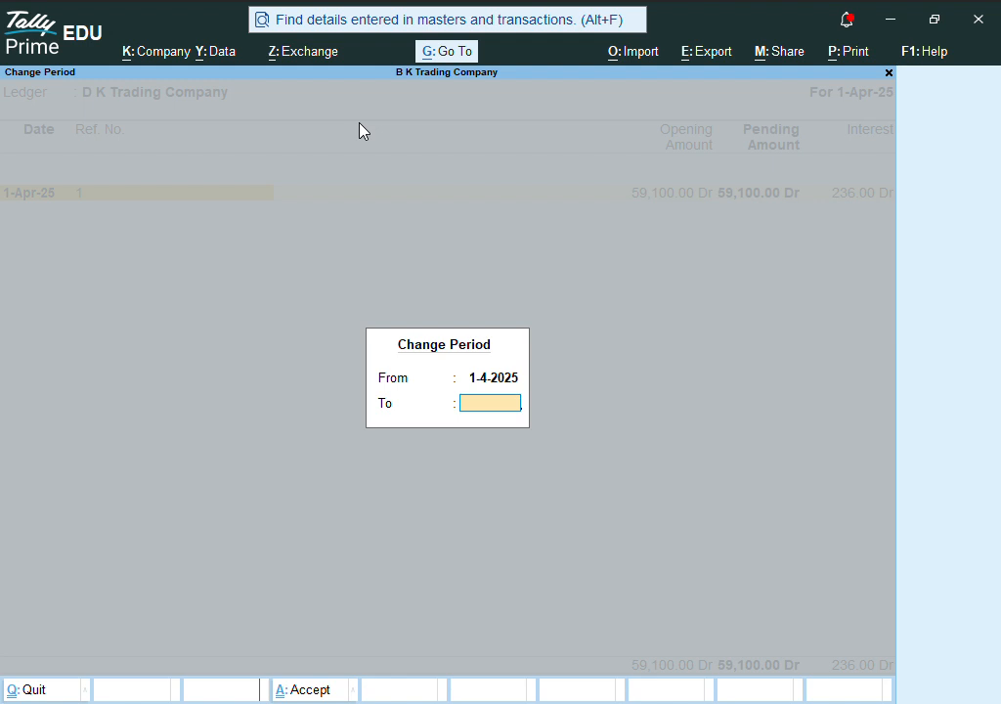
type("1-12")
key("Return")
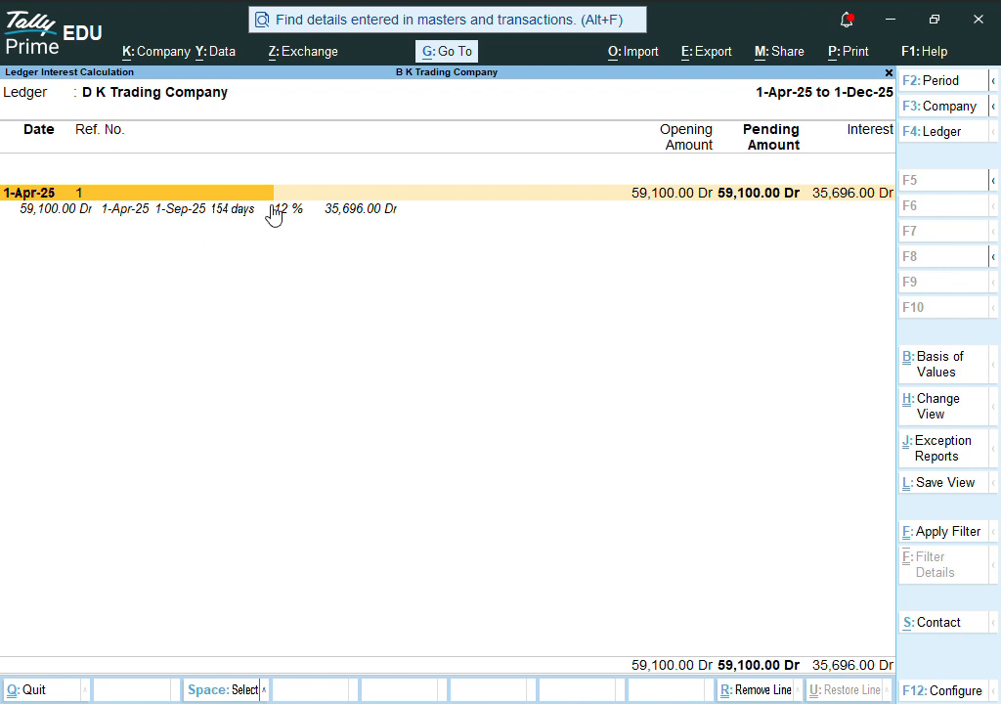
key("Escape")
key("Escape")
key("Escape")
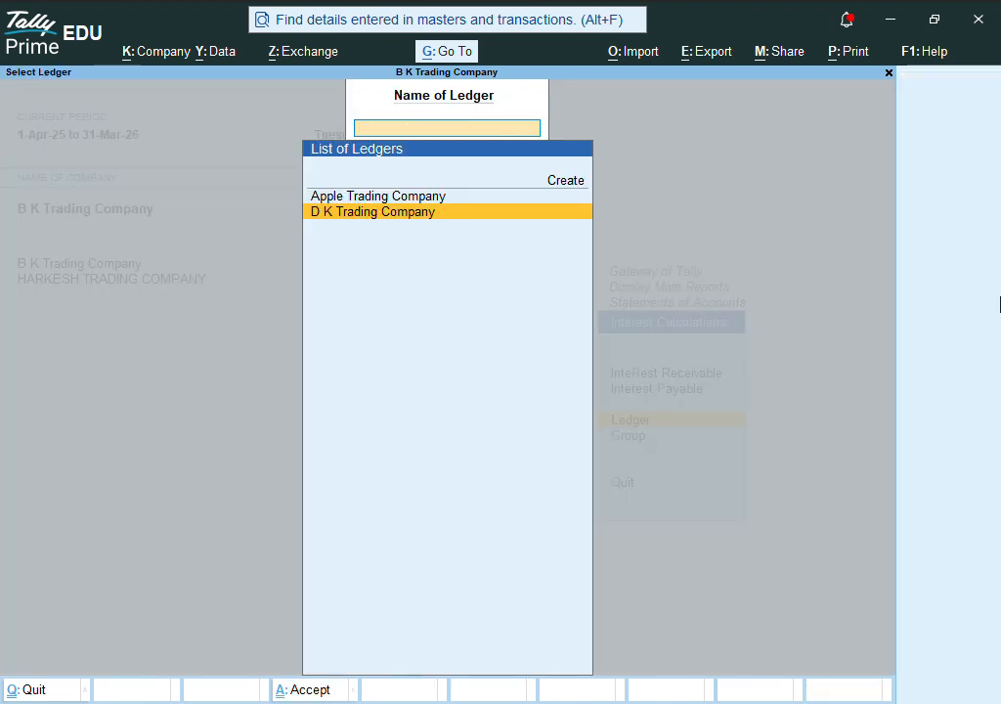
key("Escape")
key("Escape")
key("Escape")
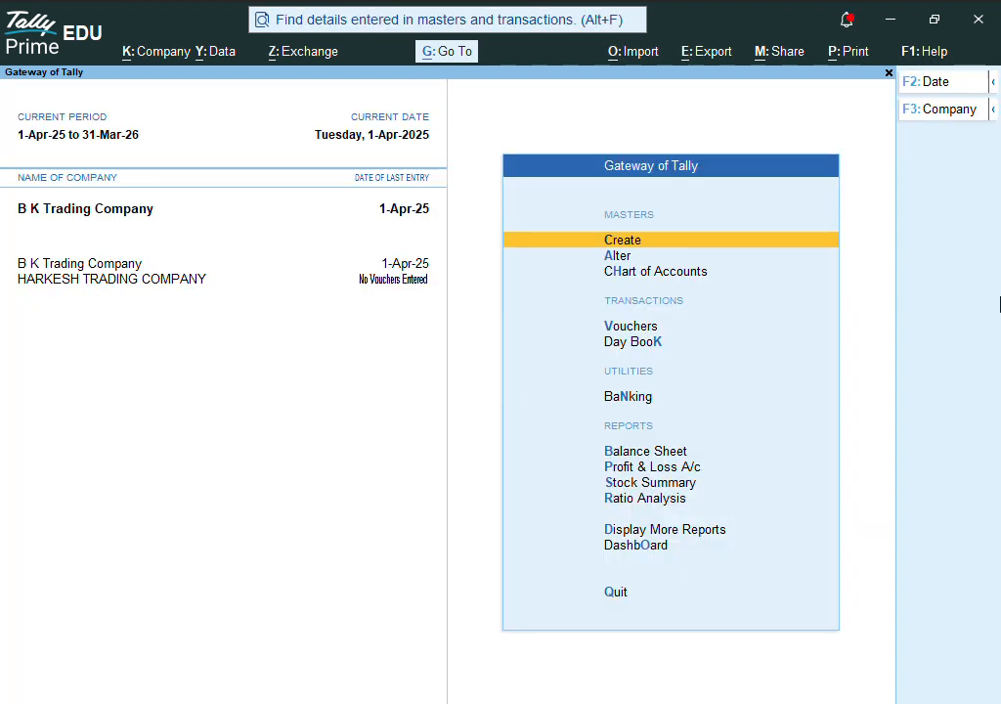
- Open the ledger interest calculation report for Apple Trading Company
key("d")
key("s")
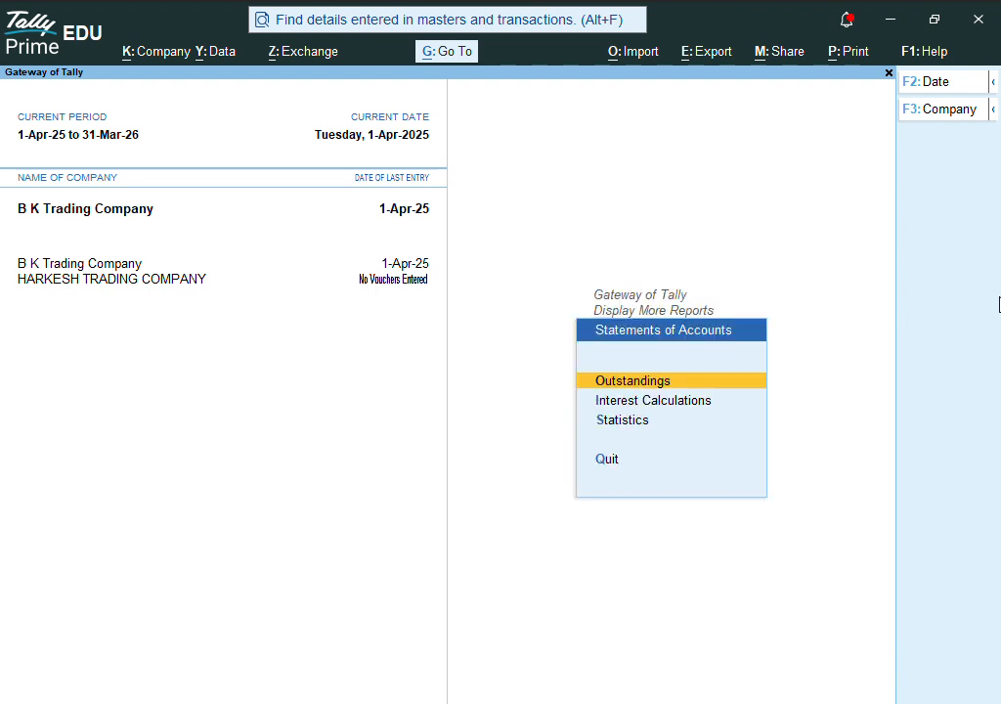
key("i")
key("l")
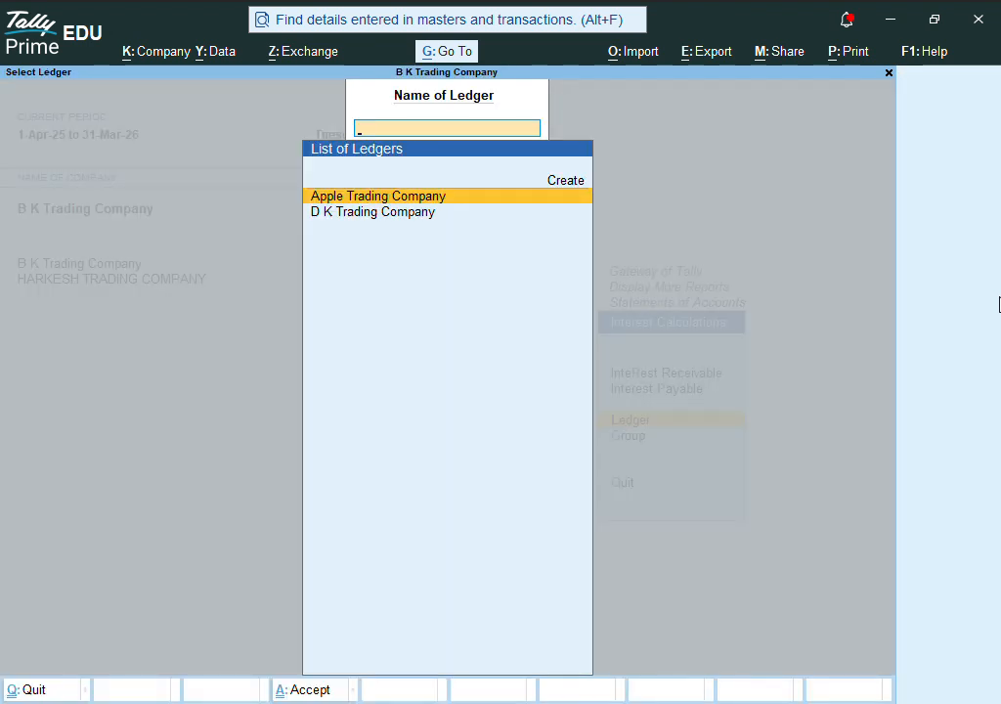
key("Return")
- Set the Apple Trading Company report period to 1-Apr-25 through 1-Dec-25, review the interest and leave the reports
key("F2")
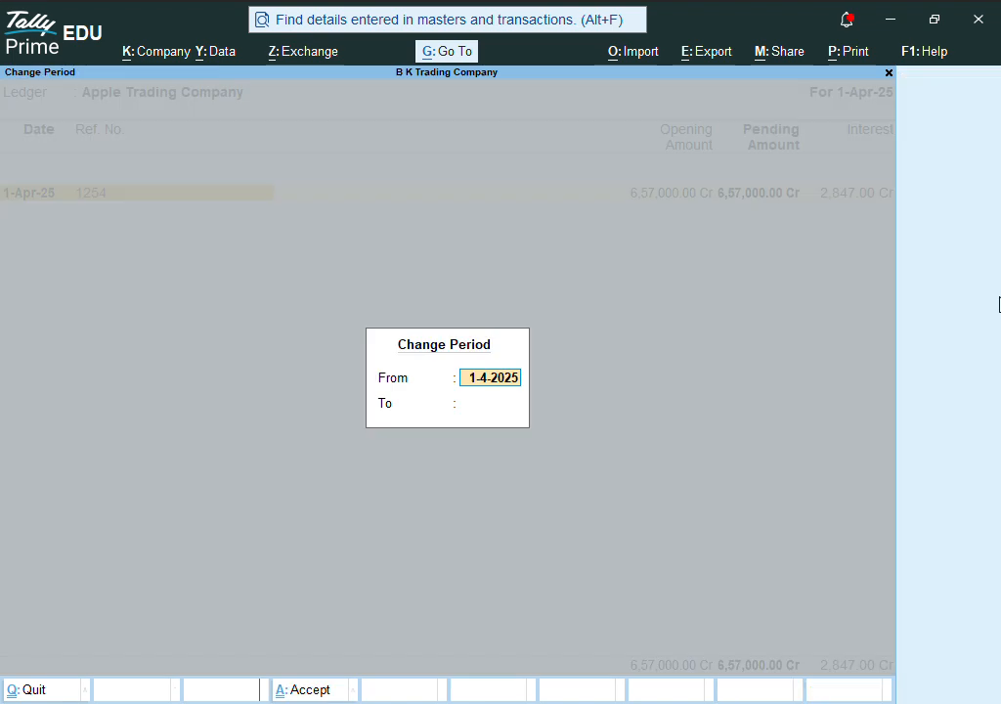
key("Return")
type("1-")
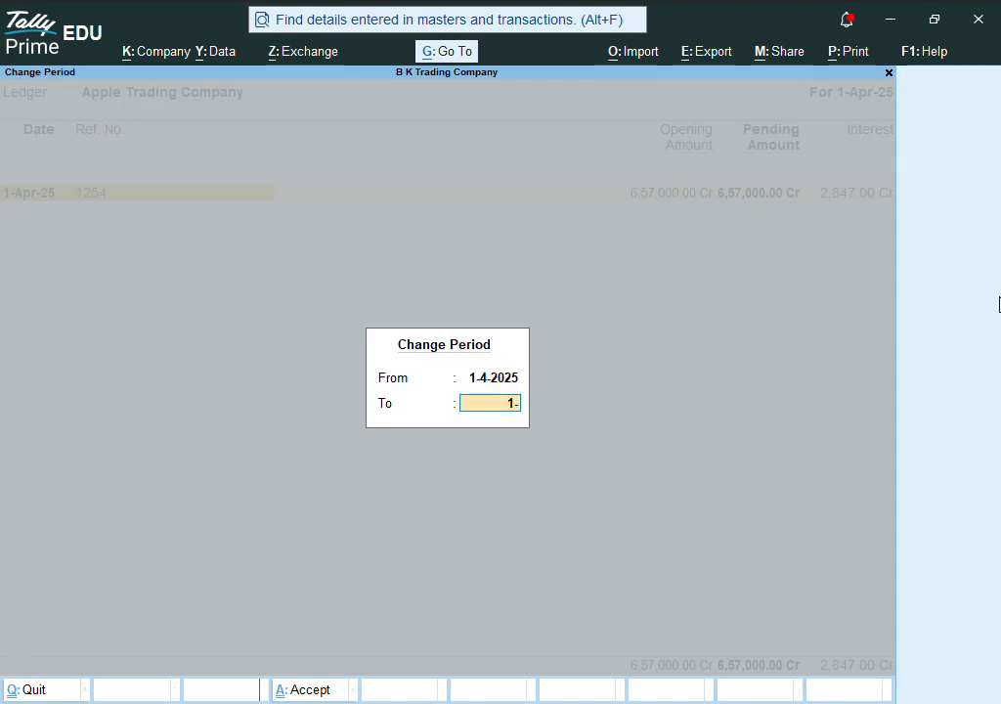
type("12")
key("Return")
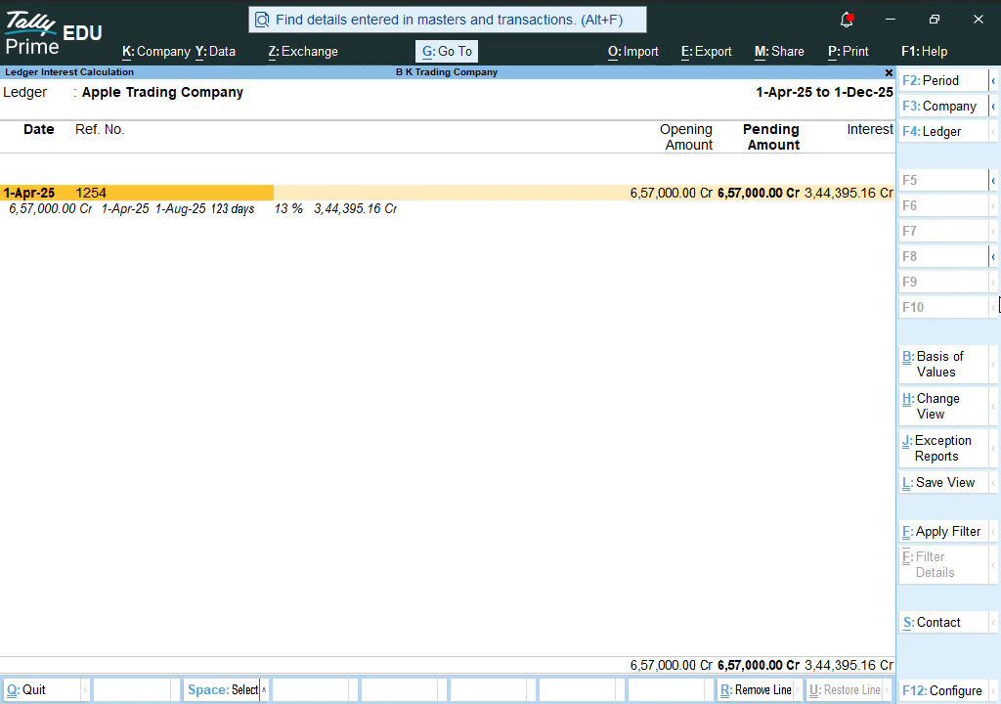
key("Escape")
key("Escape")
key("Escape")
key("Escape")
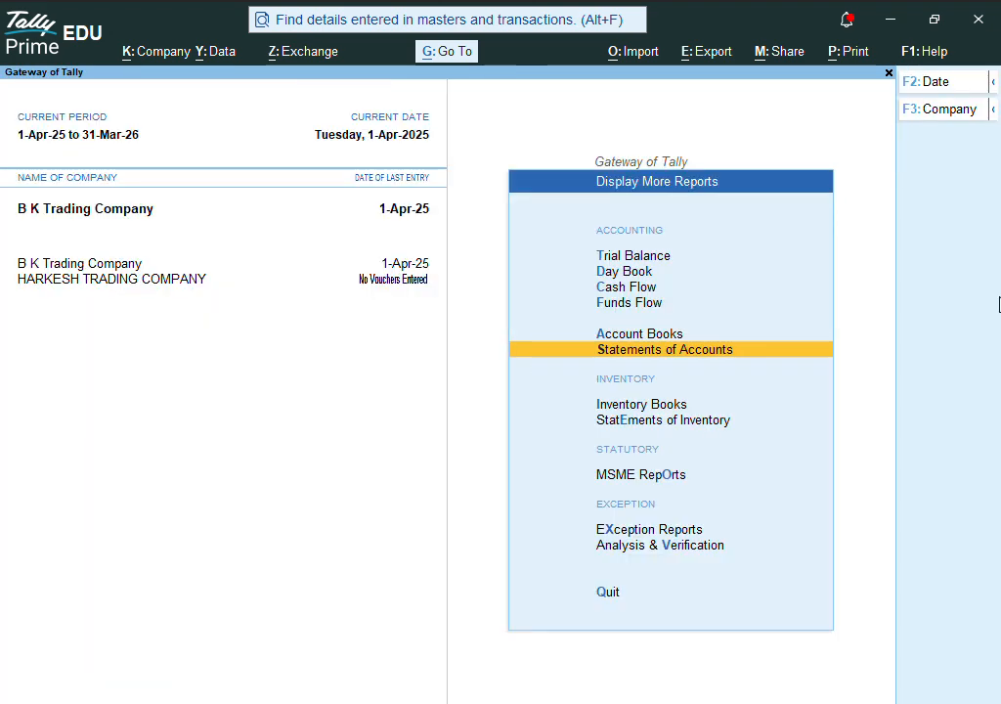
key("Escape")
key("Escape")
- Start a purchase voucher with supplier invoice number 1524 dated 1-Apr-25
key("Down")
key("Down")
key("Down")
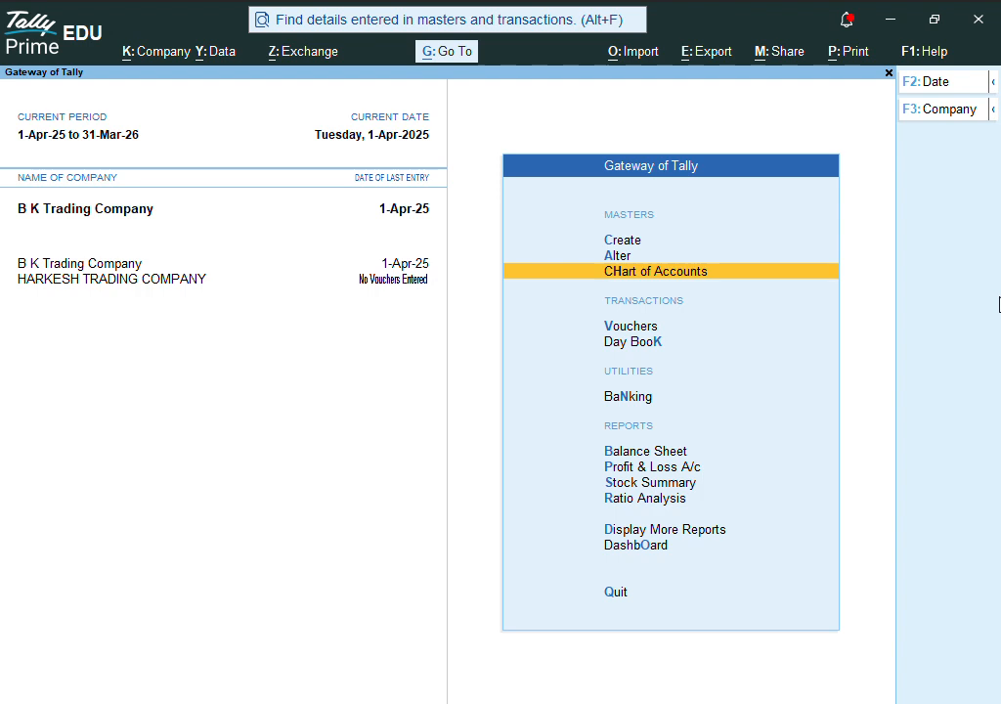
key("Return")
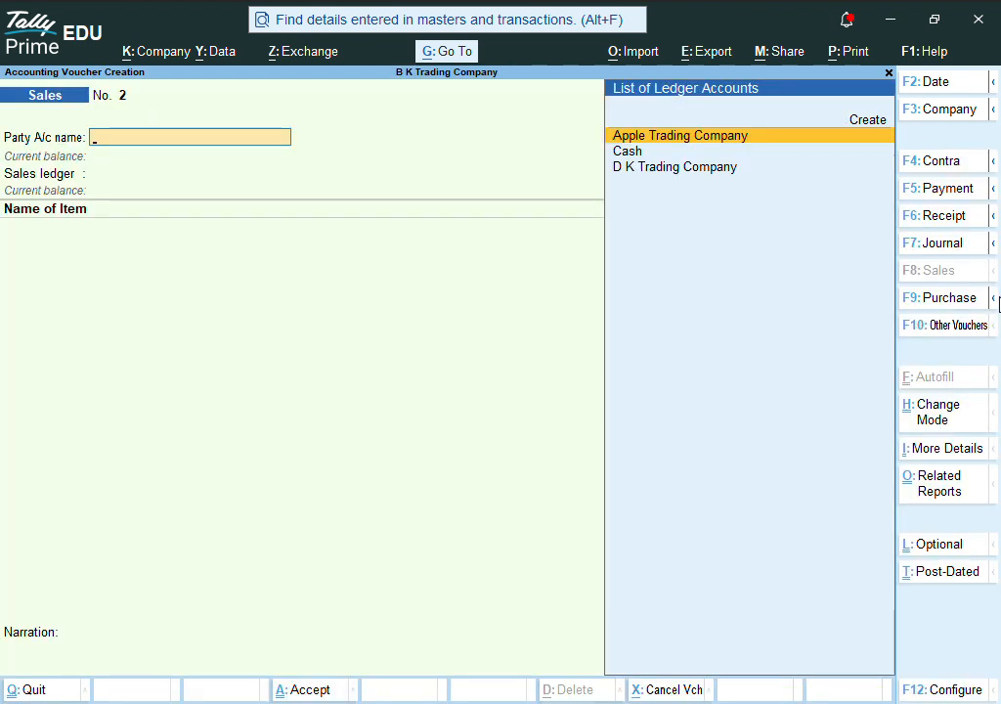
key("F9")
type("1524")
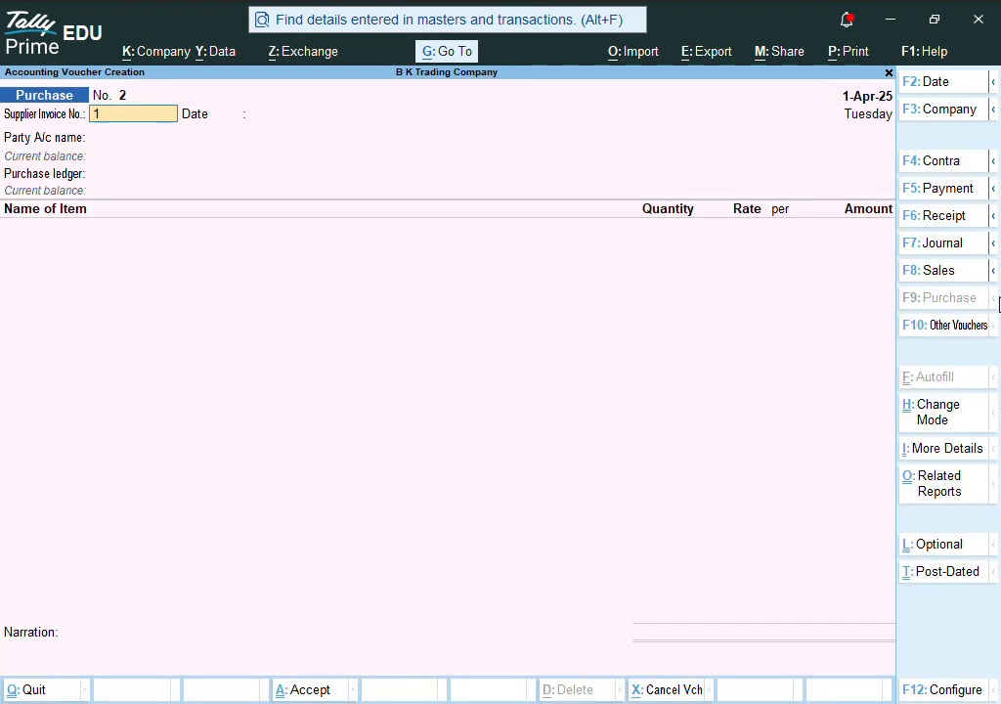
key("Return")
key("Return")
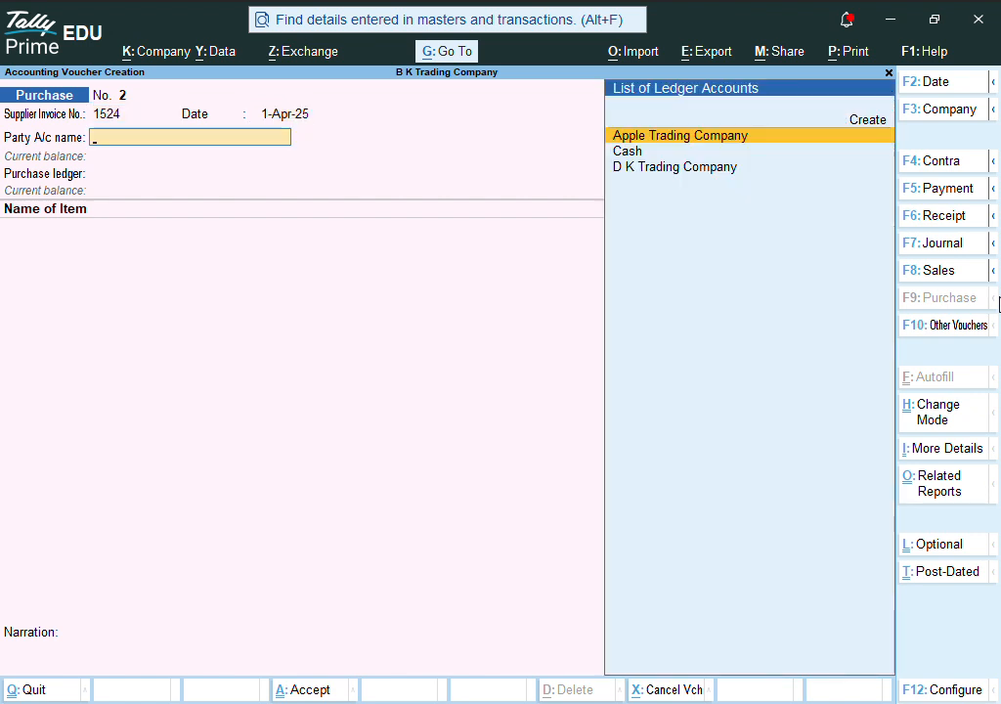
- Create a party ledger named H K Trading Company under Sundry Creditors, keeping bill-by-bill balances and the default credit settings
key("alt+c")
type("H K Trading Company")
key("Return")
type("Su")
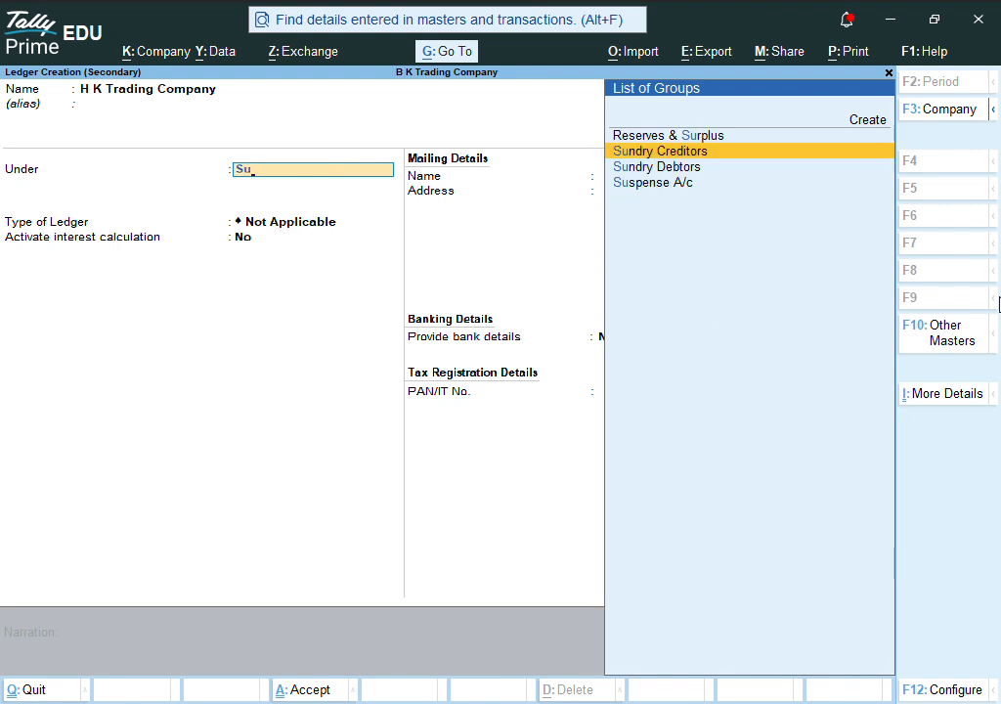
key("Return")
key("Return")
key("Return")
key("Return")
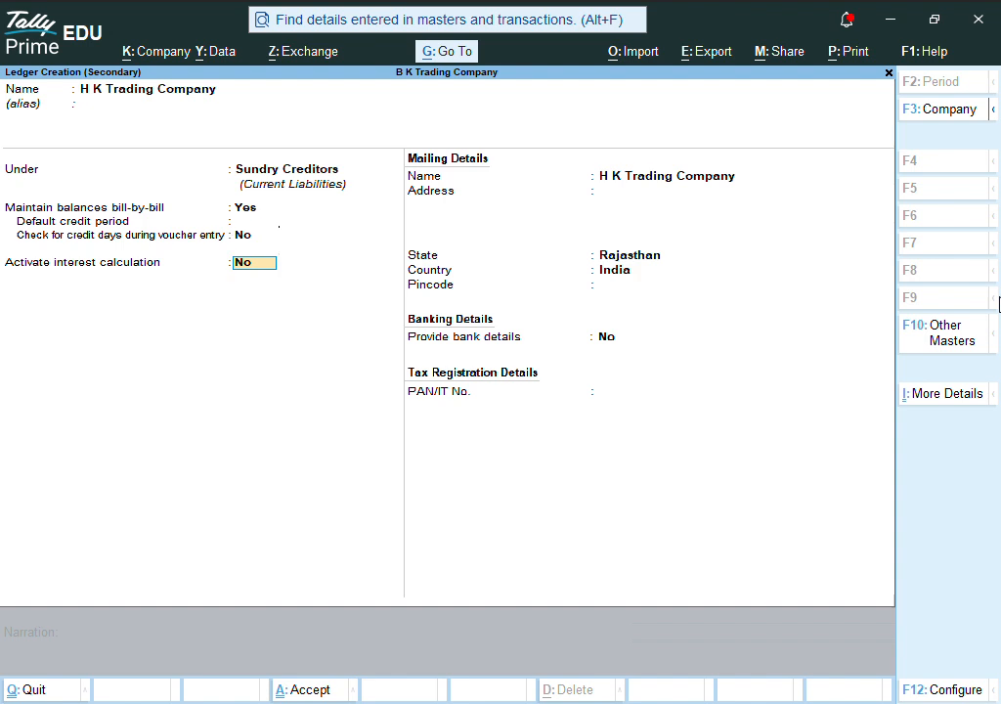
- Activate interest calculation for the ledger, keeping transaction-by-transaction calculation and transaction date inclusion set to No
key("y")
key("Return")
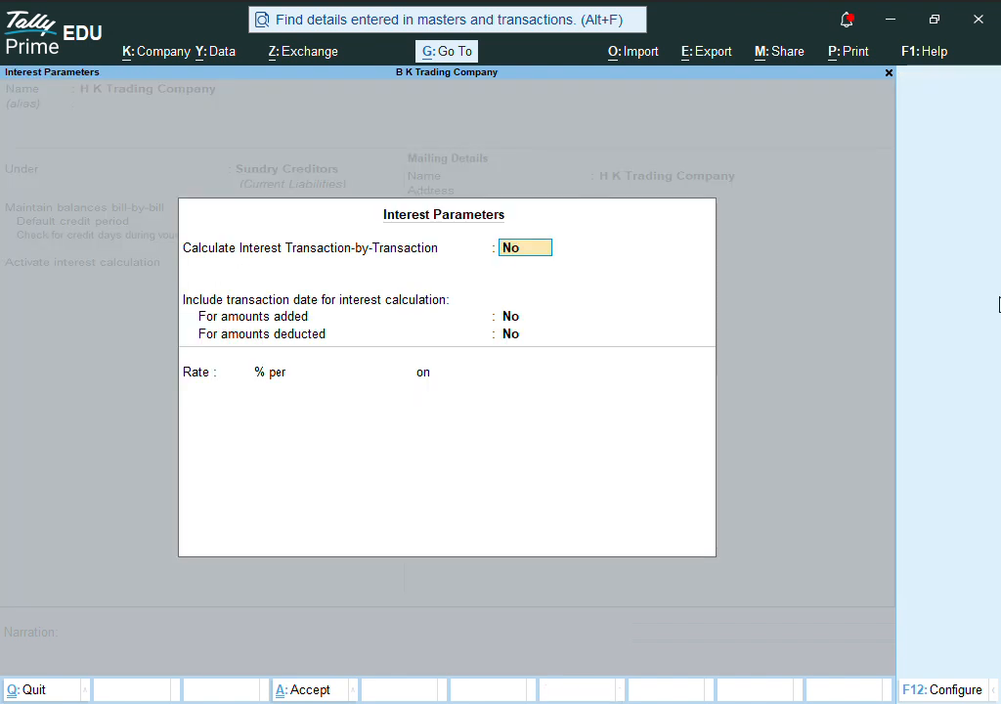
key("Return")
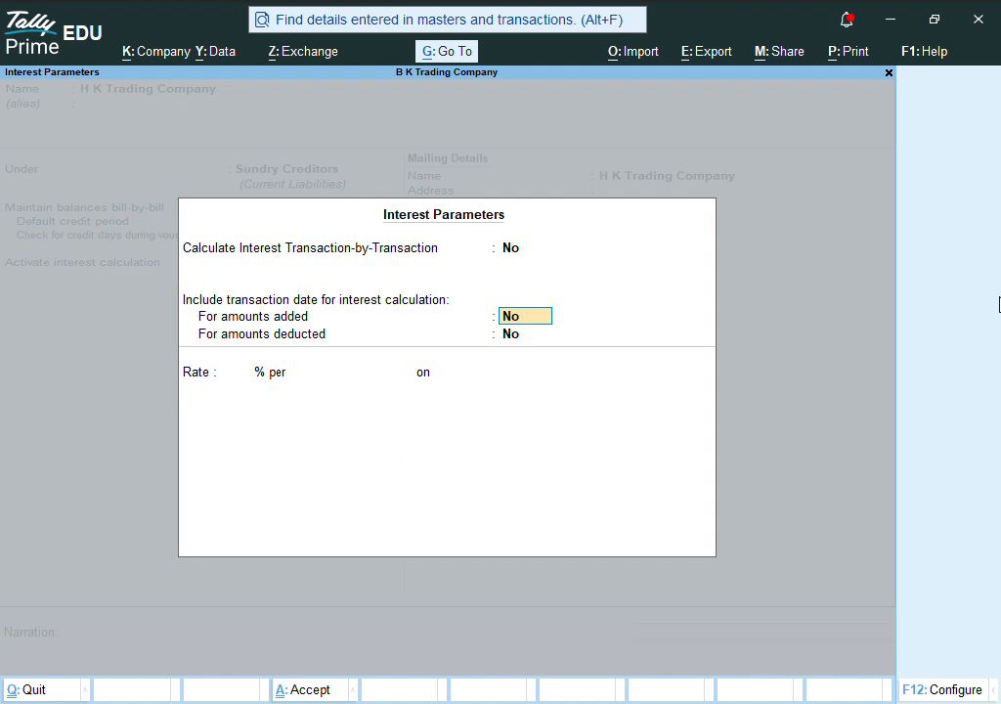
key("Return")
key("F12")
key("Return")
key("Return")
- Add an interest rate of 10% per Calendar Month on Credit Balances Only, applicable from 1-Apr-25 to 1-May-25 without rounding
type("10")
key("Return")
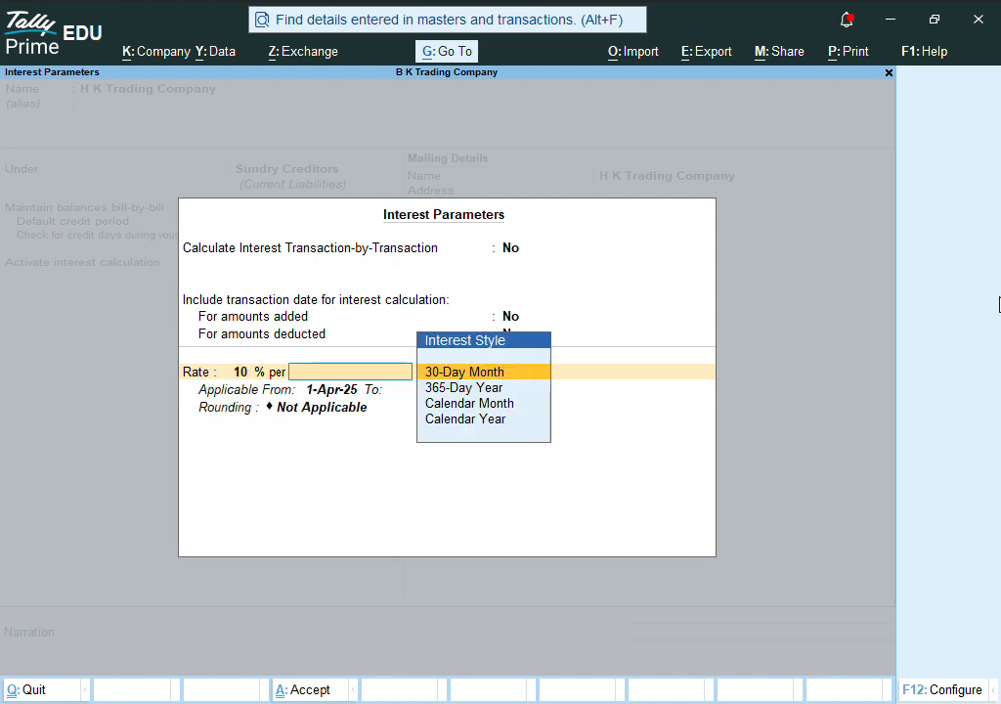
key("Down")
key("Down")
key("Return")
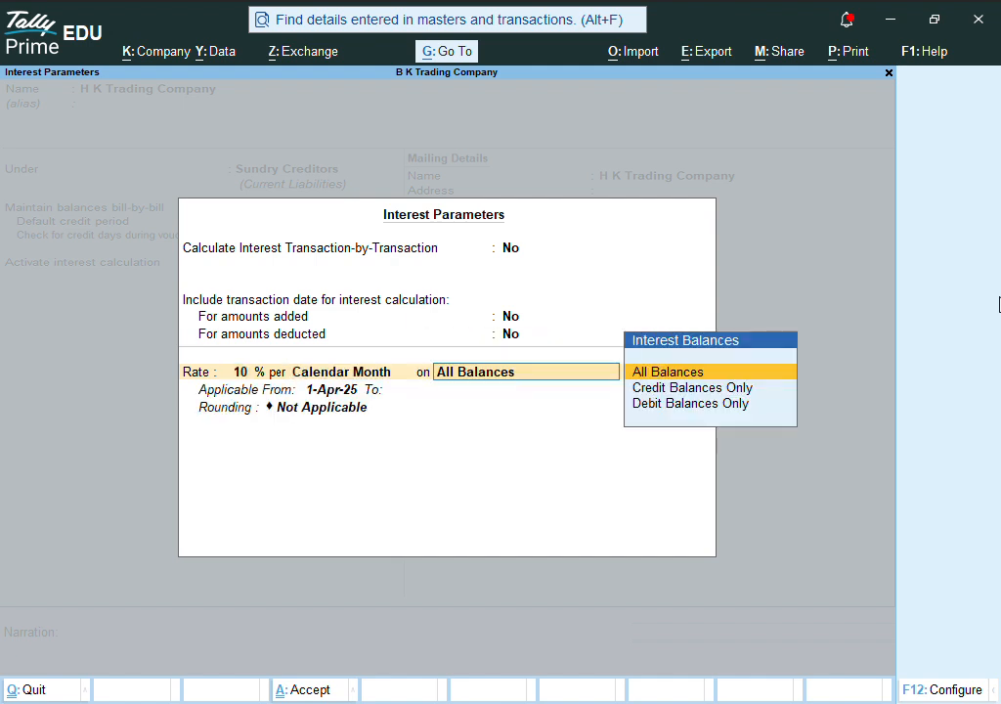
key("Down")
key("Return")
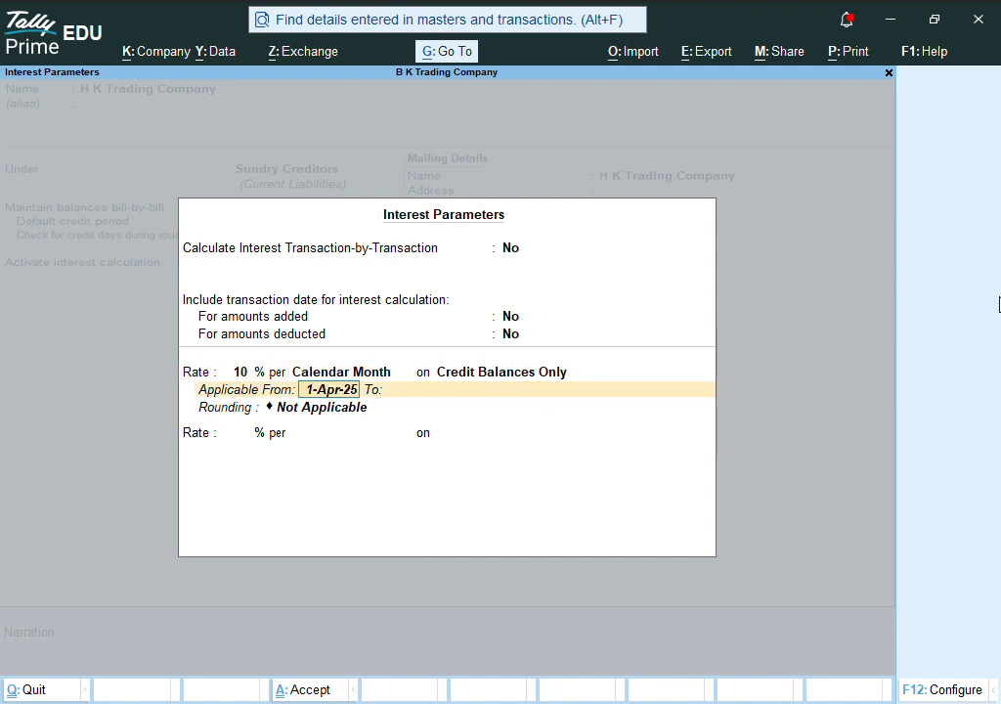
key("Return")
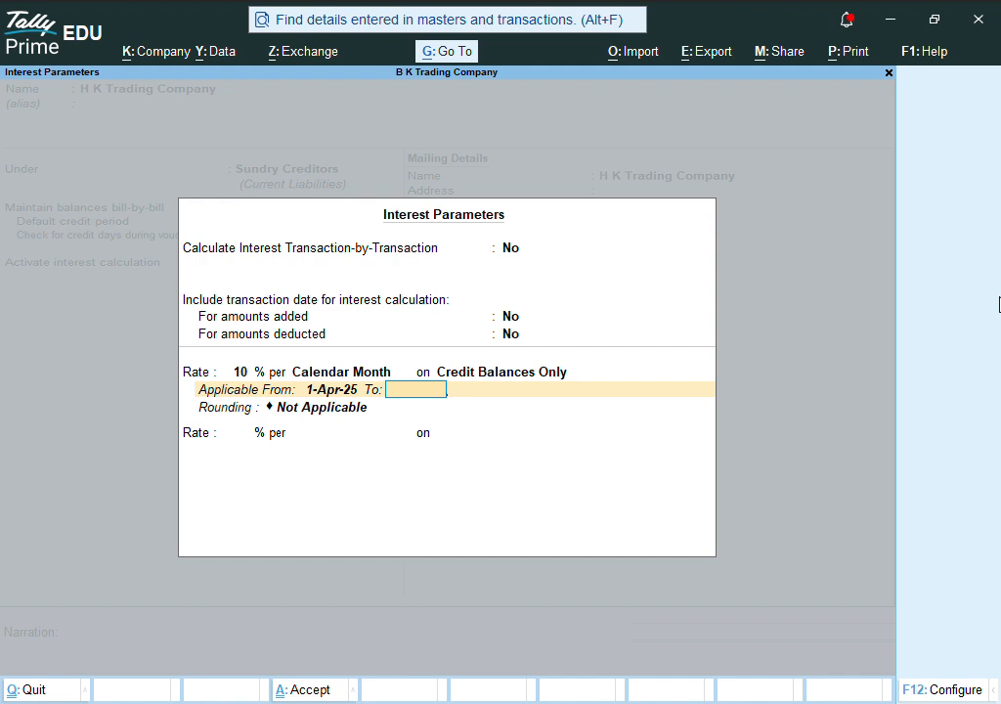
type("1-6")
key("Return")
key("Return")
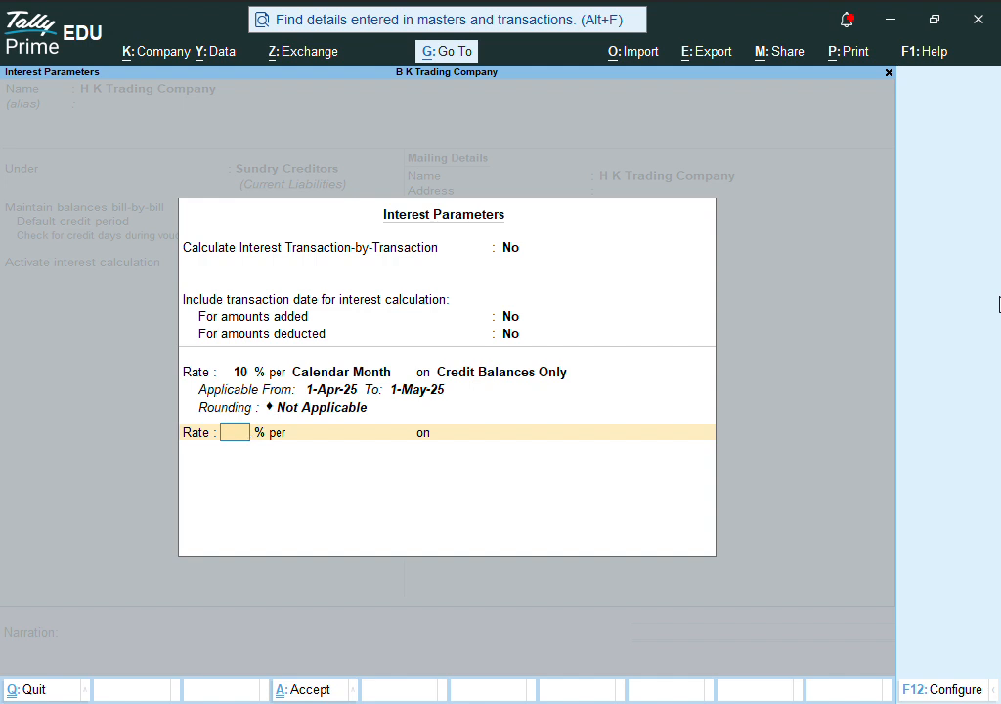
- Add a second interest rate of 11% per Calendar Month on Credit Balances Only, applicable from 2-May-25 to 1-Jun-25 without rounding
type("11")
key("Return")
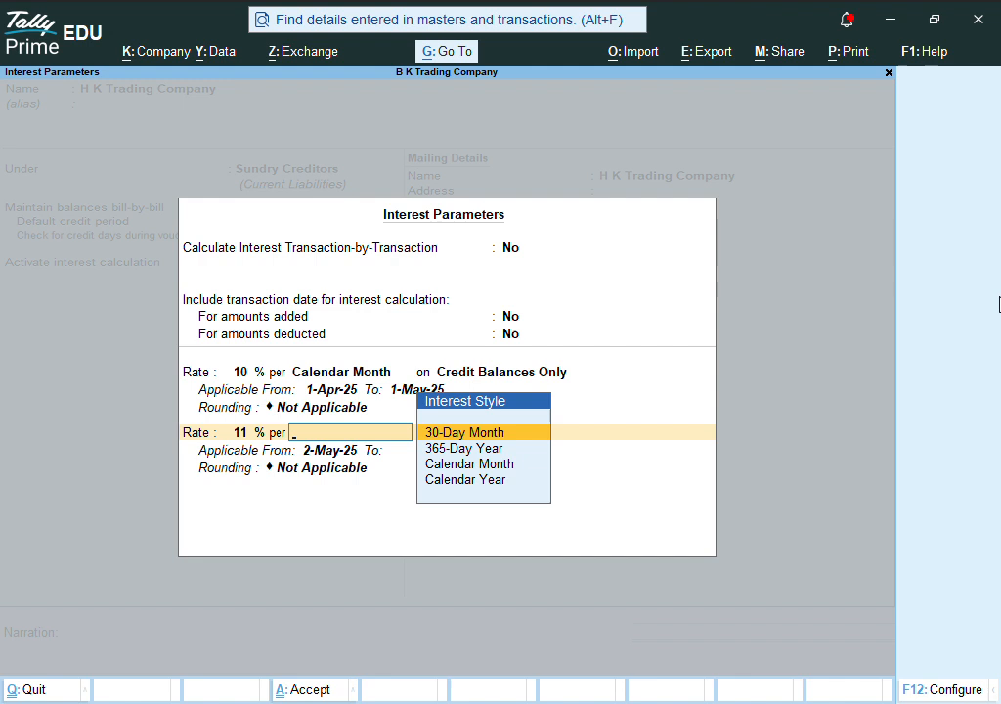
key("Down")
key("Down")
key("Return")
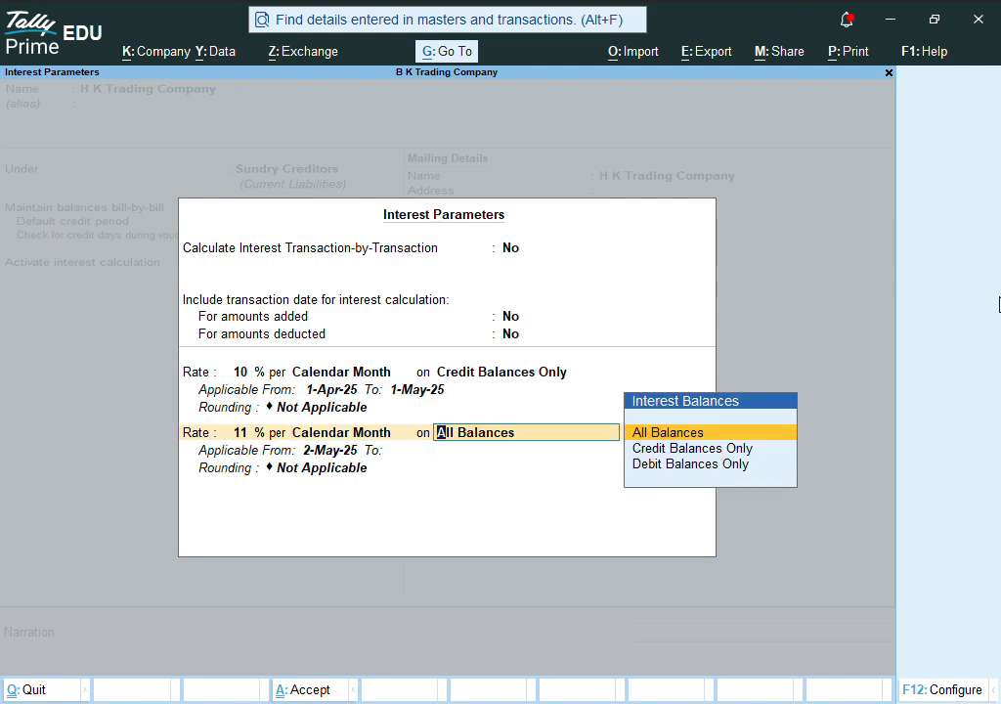
key("Down")
key("Return")
key("Return")
type("1-")
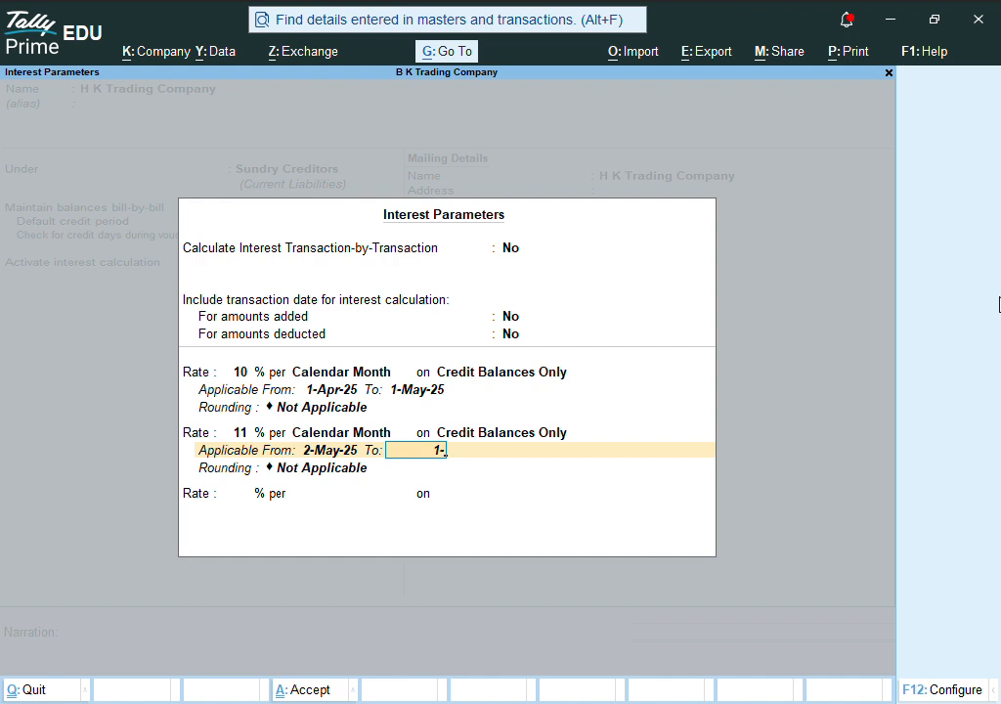
type("6")
key("Return")
key("Return")
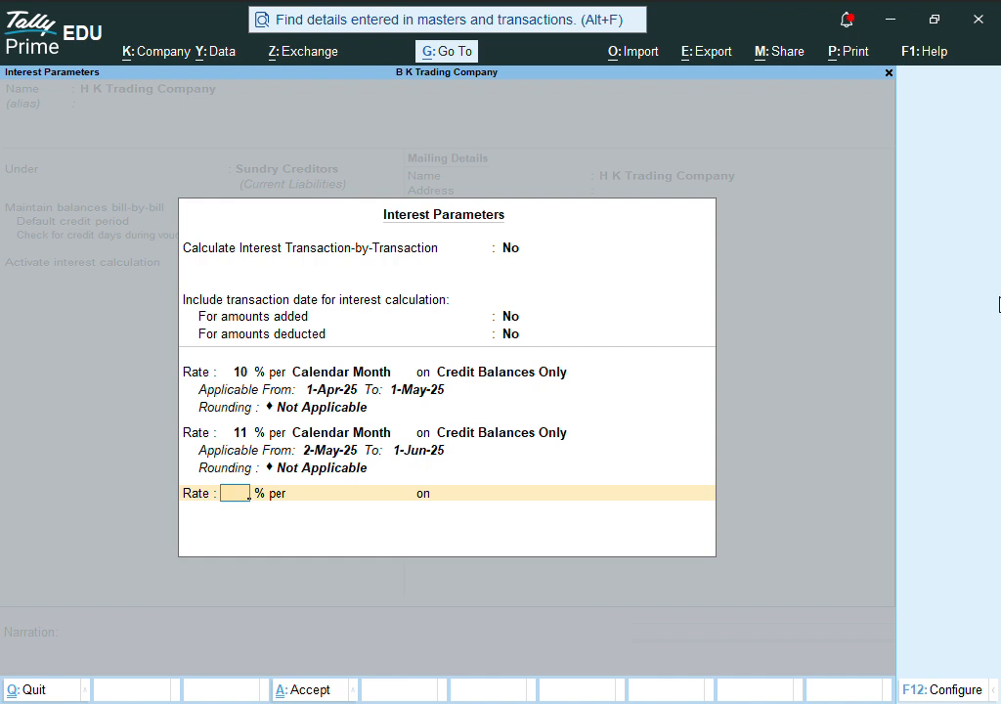
- Add a third interest rate of 12% per Calendar Month on Credit Balances Only, applicable from 2-Jun-25 to 1-Jul-25 without rounding
type("12")
key("Return")
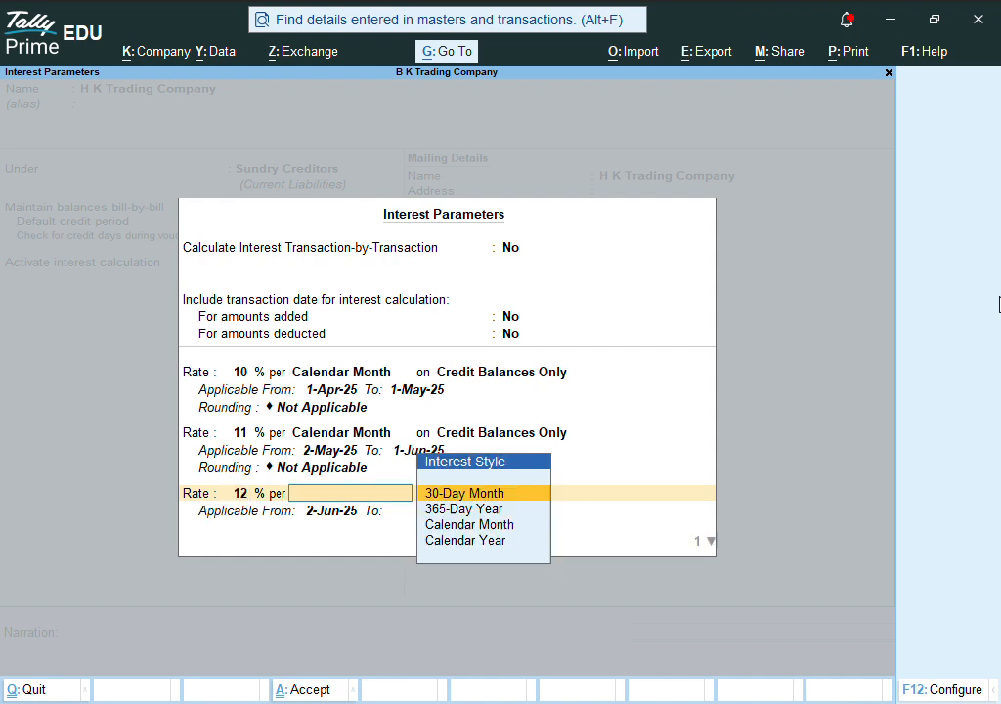
key("Down")
key("Down")
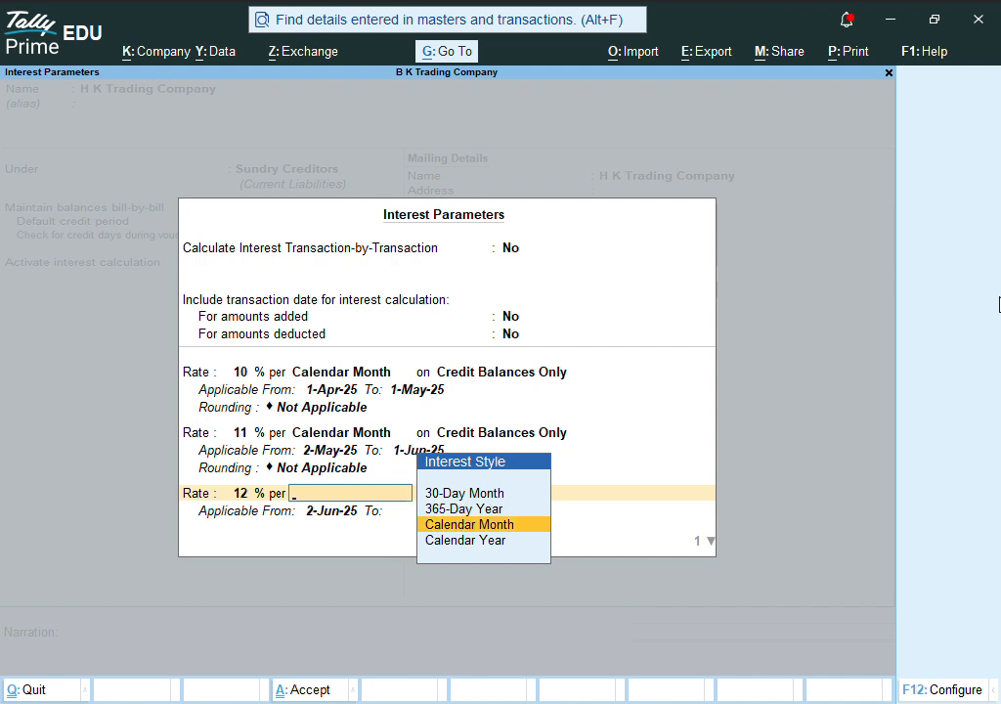
key("Return")
key("Down")
key("Return")
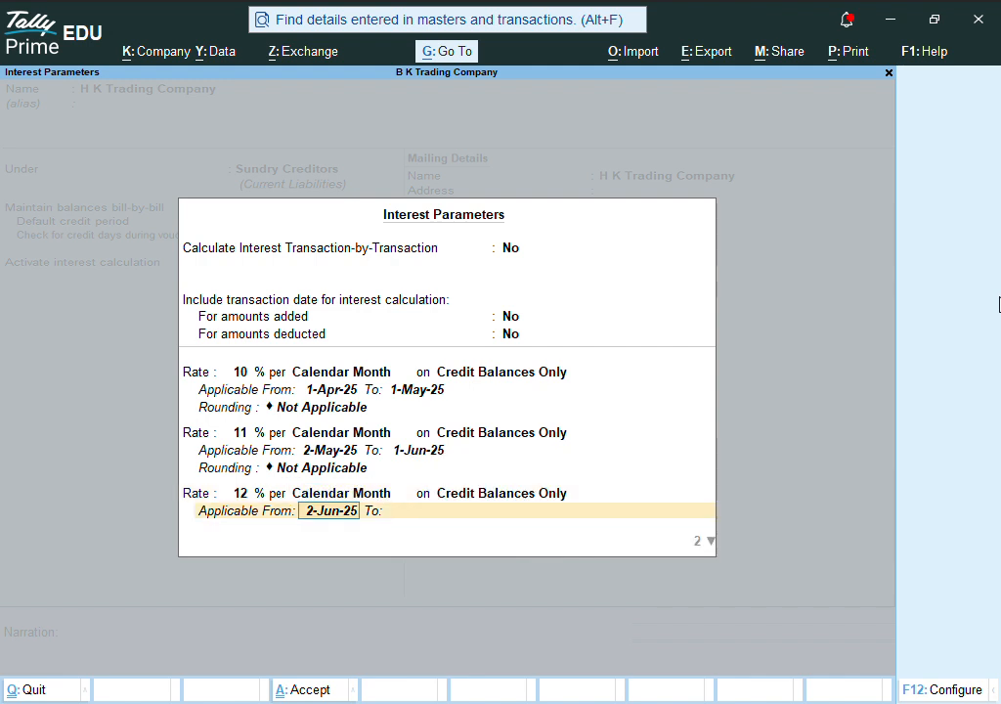
key("Return")
type("1-7")
key("Return")
key("Return")
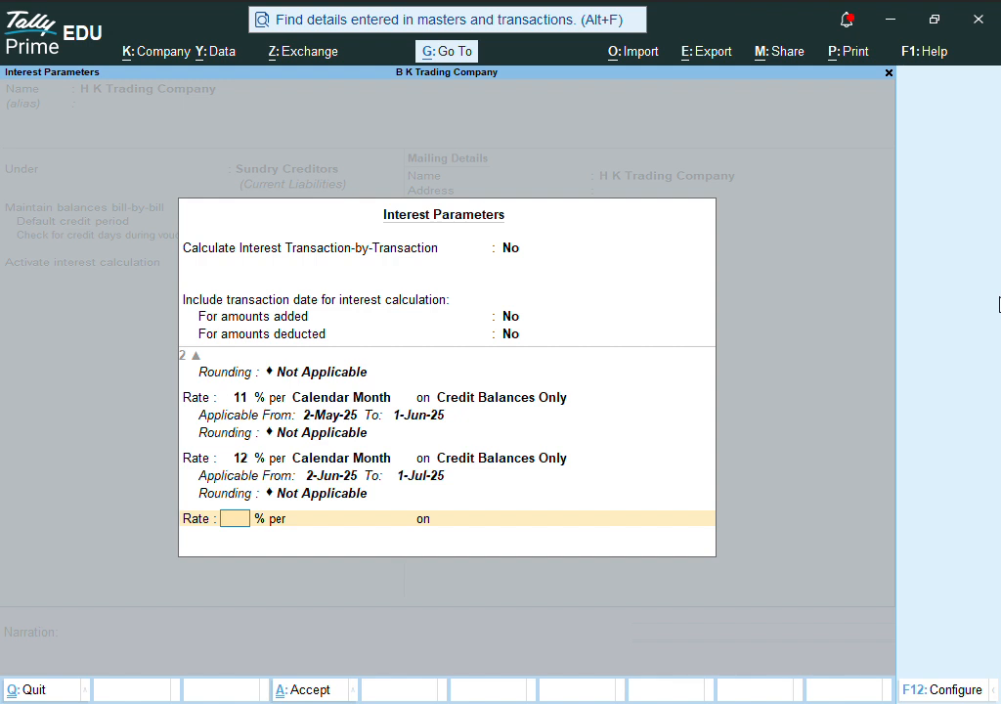
- Add a fourth interest rate of 13% per Calendar Month on Credit Balances Only, applicable from 2-Jul-25 to 1-Aug-25 without rounding
type("13")
key("Return")
key("Down")
key("Down")
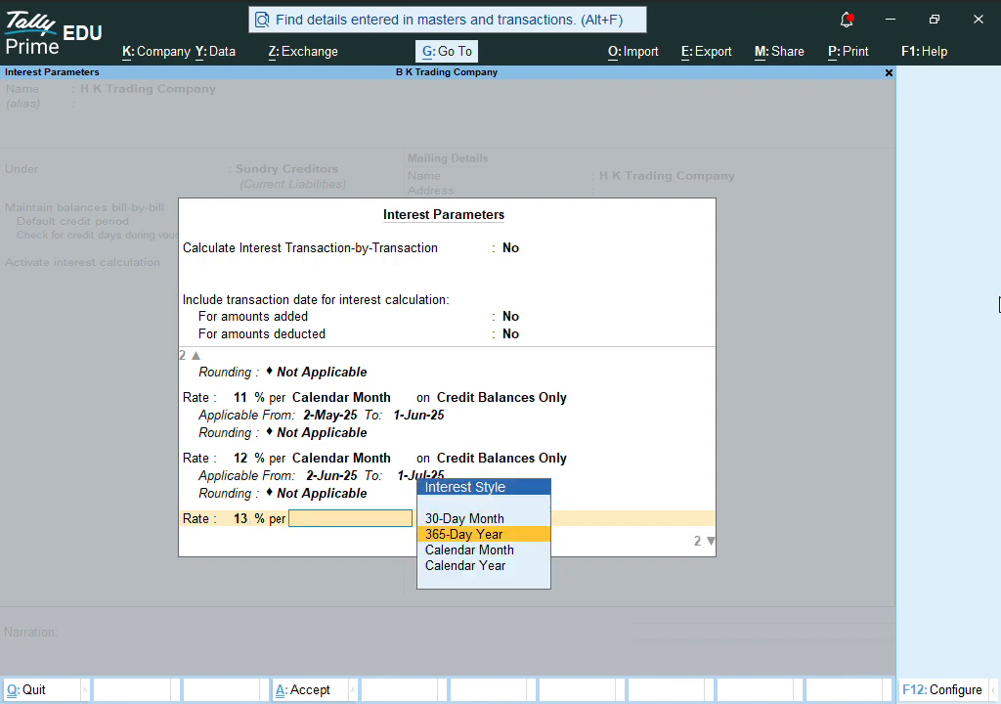
key("Return")
key("Down")
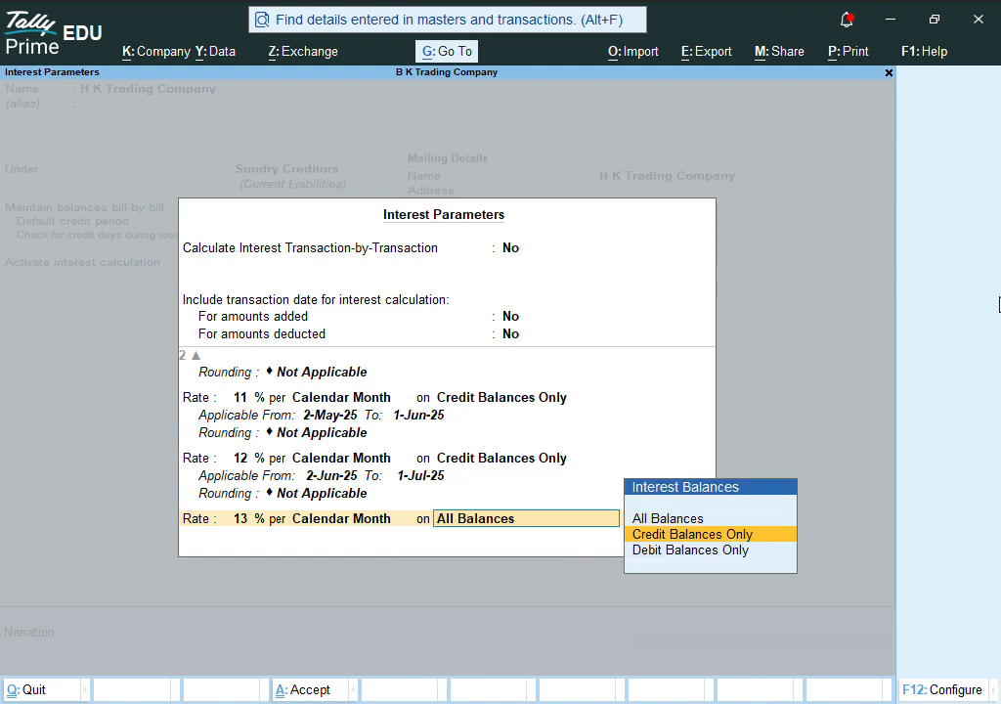
key("Return")
key("Return")
type("1-8")
key("Return")
key("Return")
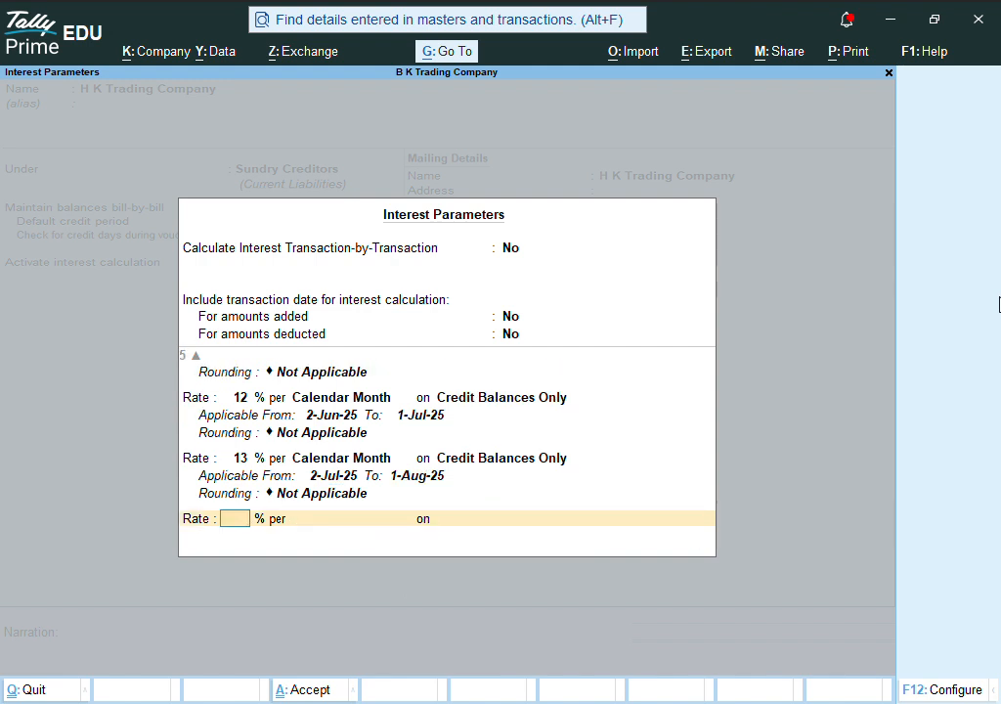
- Accept the interest parameters and save the H K Trading Company ledger with the default mailing, banking and tax details
key("Return")
key("Return")
key("Return")
key("Return")
key("Return")
key("Return")
key("Return")
key("Return")
key("Return")
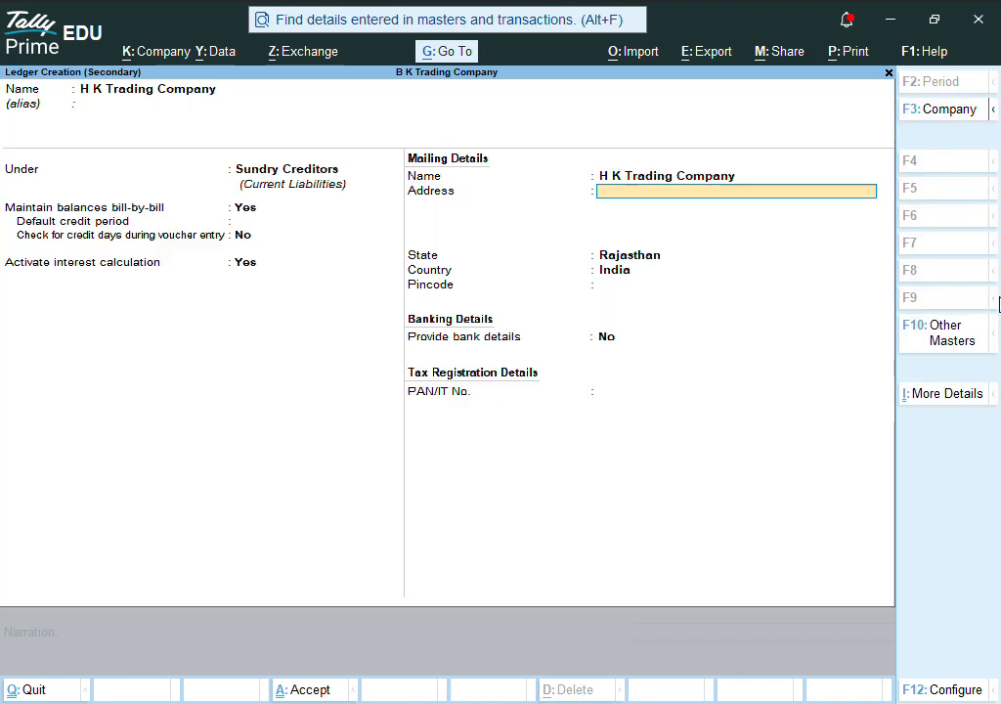
key("Return")
key("Return")
key("Return")
key("Return")
key("Return")
key("Return")
key("Return")
key("Return")
key("Return")
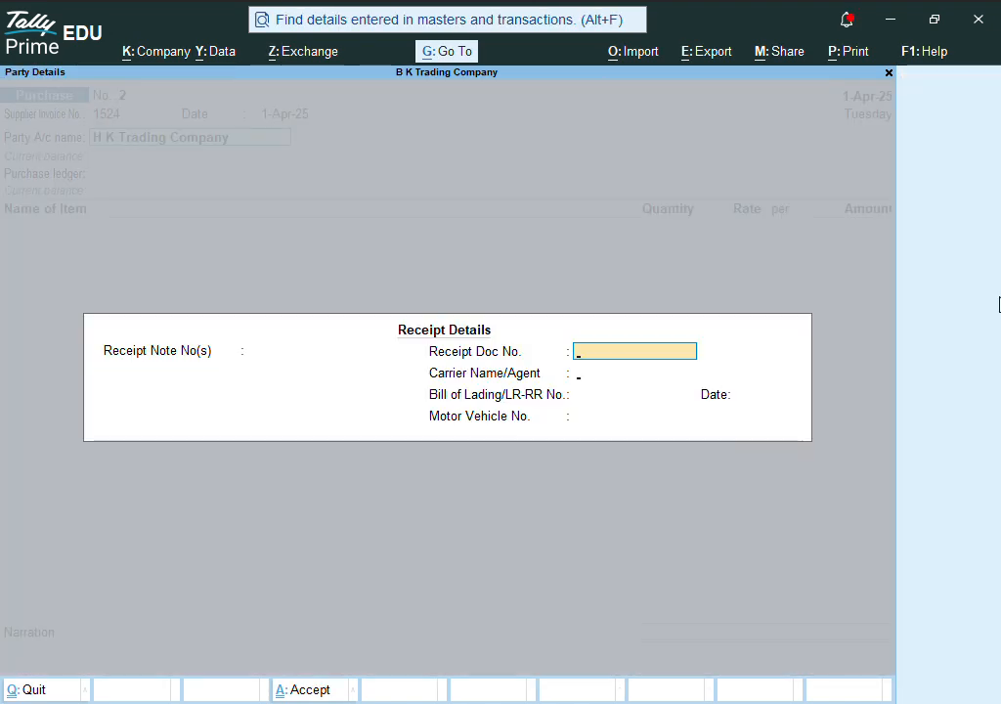
- Leave the receipt details blank, accept the party details and choose Purchase A/c as the purchase ledger
key("Return")
key("Return")
key("Return")
key("Return")
key("Return")
key("Return")
key("Return")
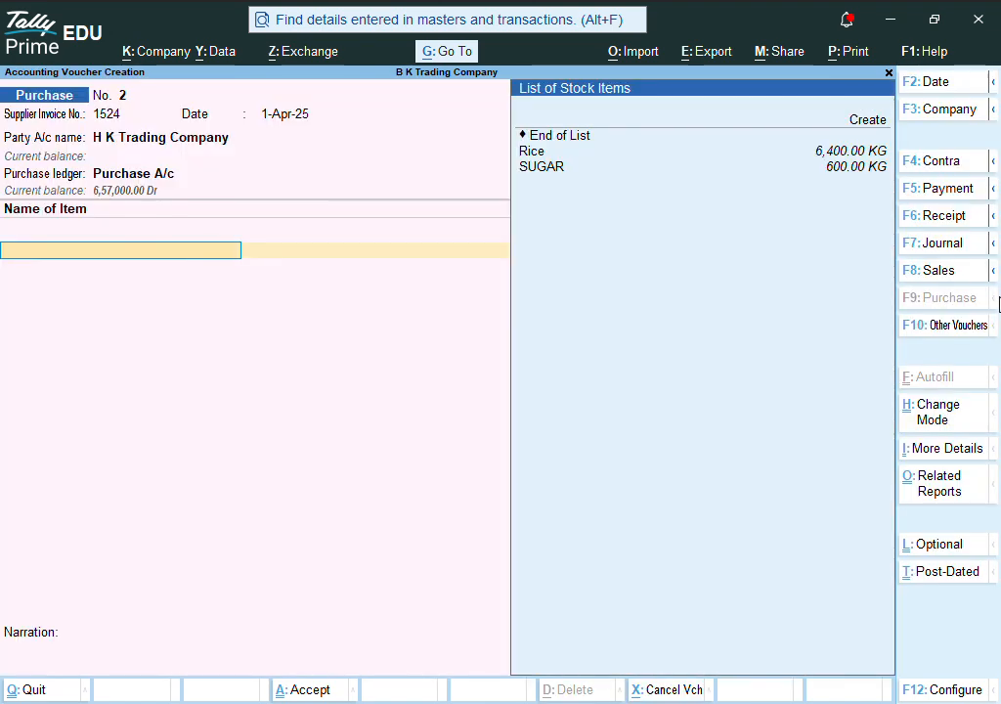
- Add 5,000 KG of Rice to the purchase voucher at the default rate of 90.00 per KG
key("Return")
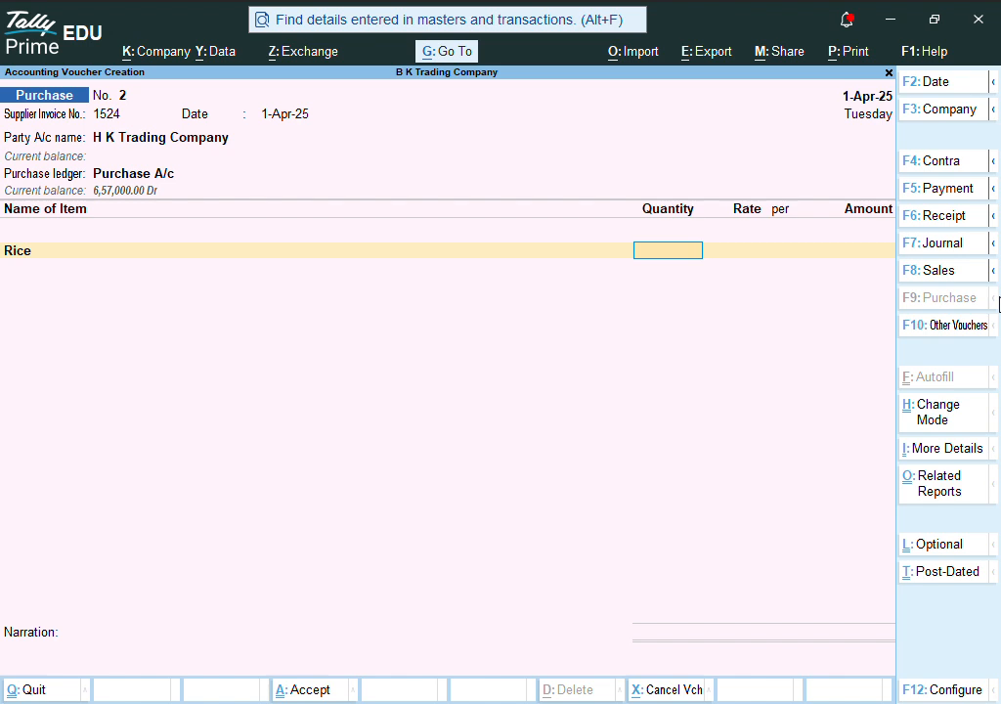
type("5000")
key("Return")
key("Return")
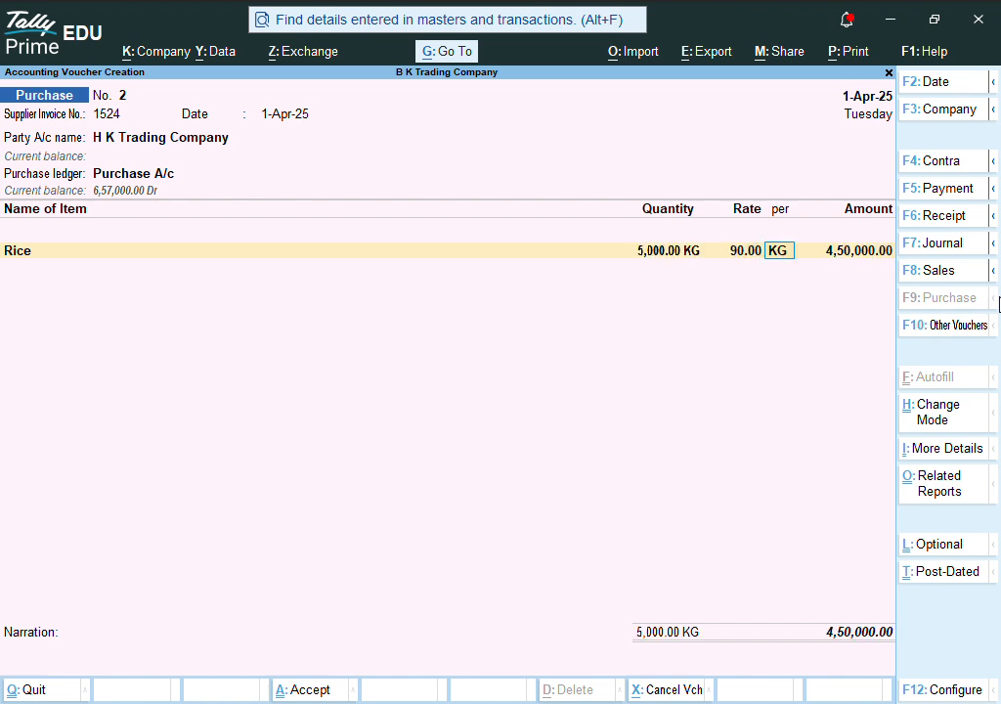
key("Return")
key("Return")
- Add 9,600 KG of SUGAR at its default rate, save the purchase voucher and return to the Gateway of Tally
key("Down")
key("Return")
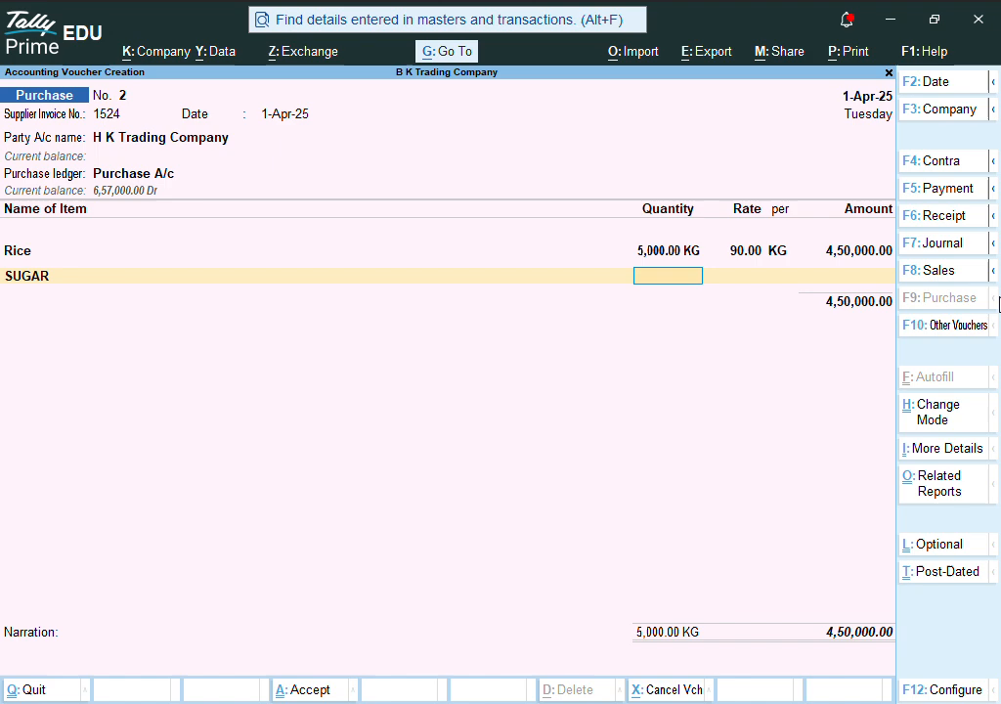
type("9600")
key("Return")
key("Return")
key("Return")
key("Return")
key("Return")
key("Return")
key("Return")
key("Return")
key("Return")
key("Return")
key("Escape")
key("Return")
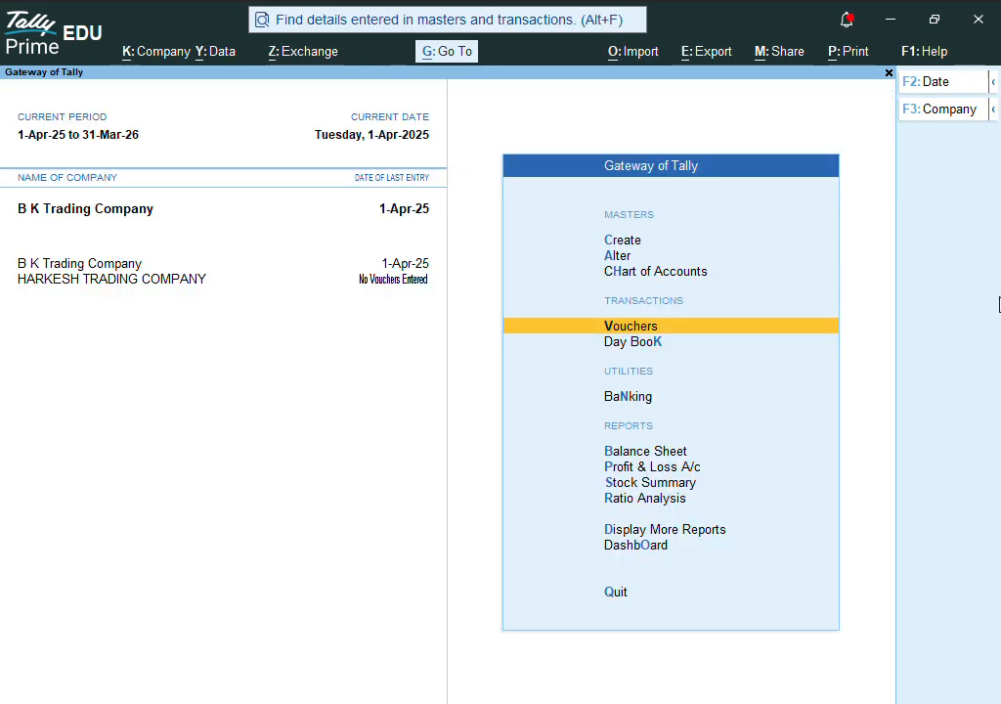
- Open the ledger interest calculation report for H K Trading Company
key("d")
key("s")
key("i")
key("l")
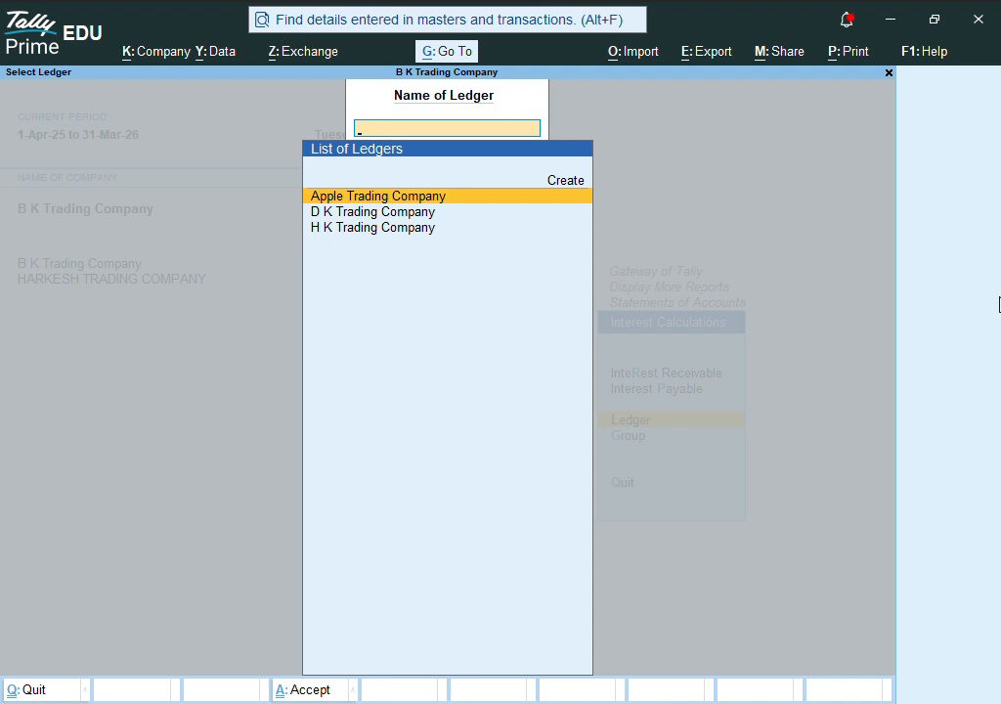
key("Down")
key("Down")
key("Return")
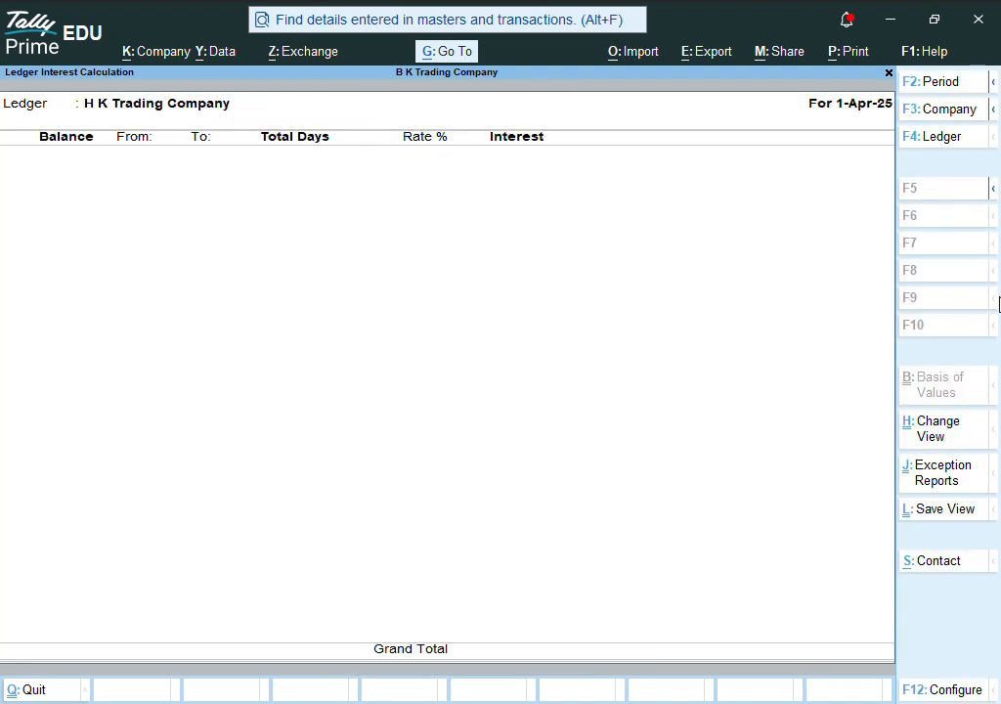
- Review the ledger's interest for the period 1-Apr-25 to 1-Dec-25, and return to the Gateway of Tally
key("alt+F2")
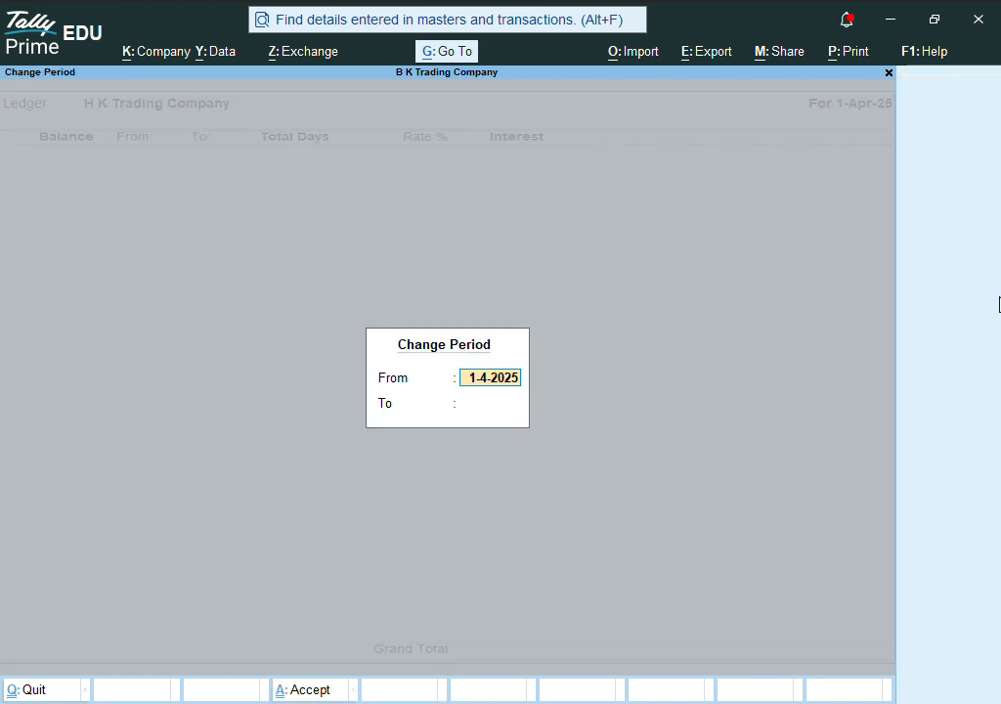
key("Return")
type("1-")
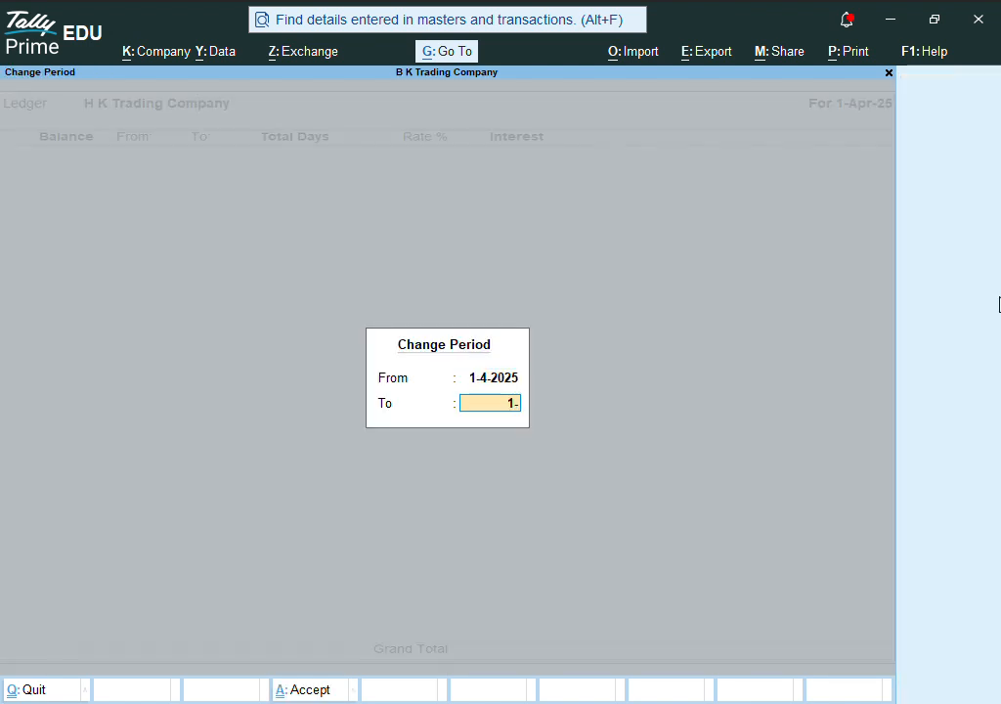
type("12")
key("Return")
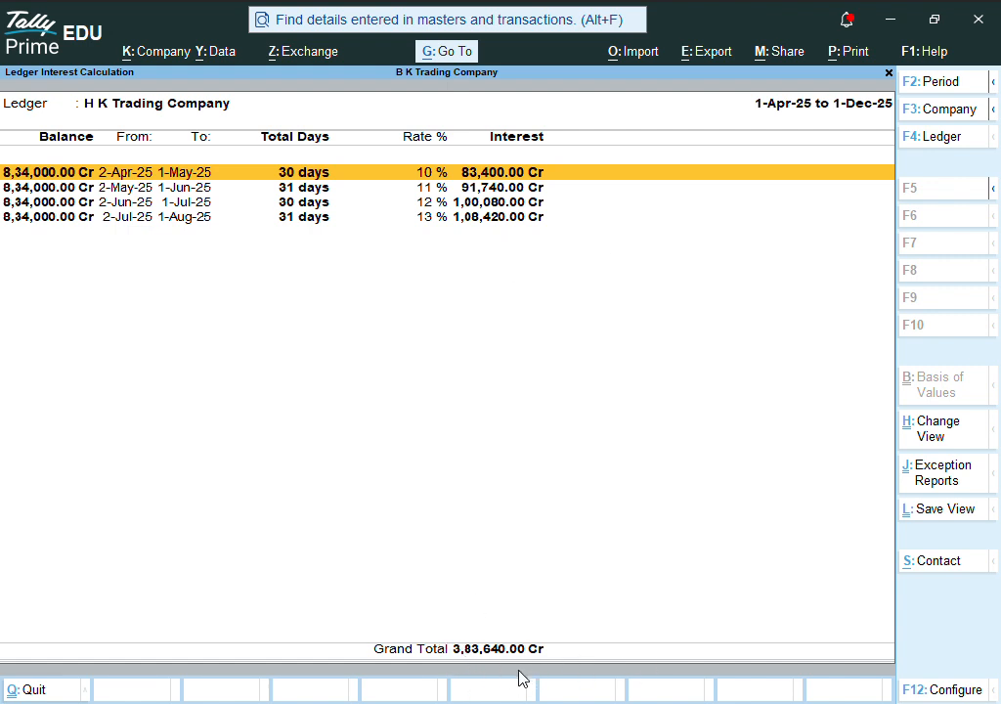
key("Escape")
key("Escape")
key("Escape")
key("Escape")
key("Escape")
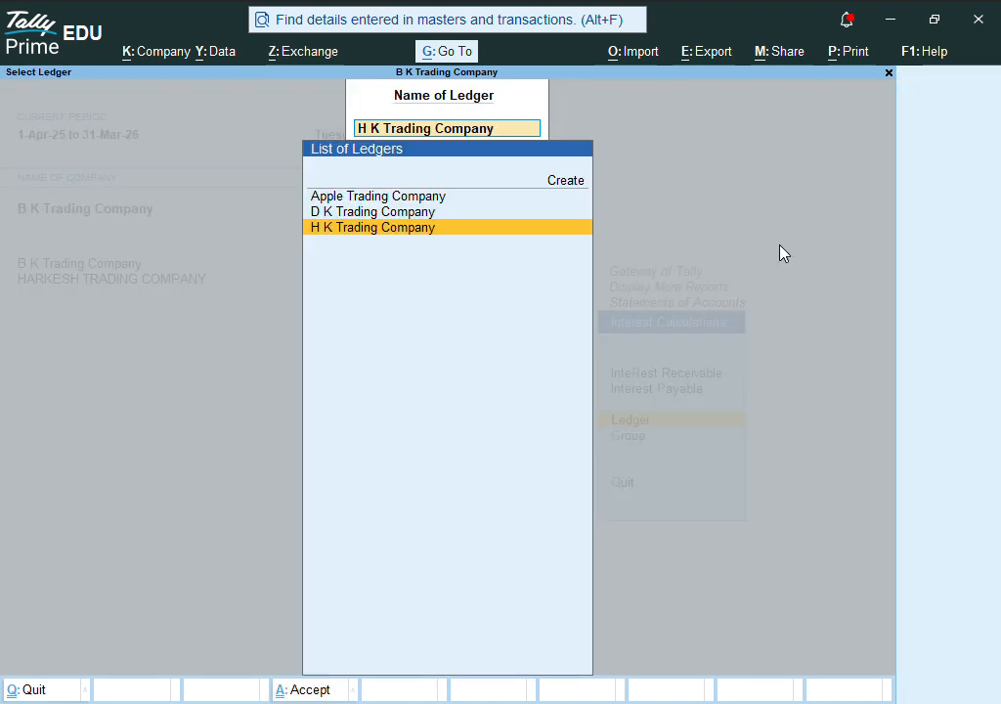
key("Escape")
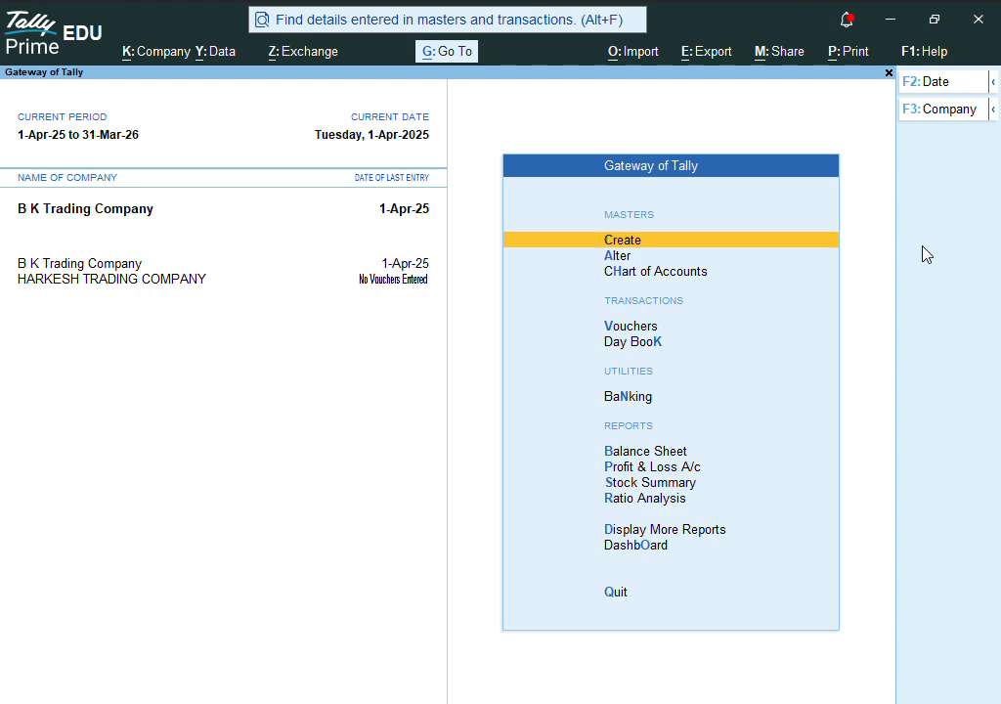
- Start a new sales voucher and open the creation of a new party ledger from it
key("Down")
key("Down")
key("Down")
key("Return")
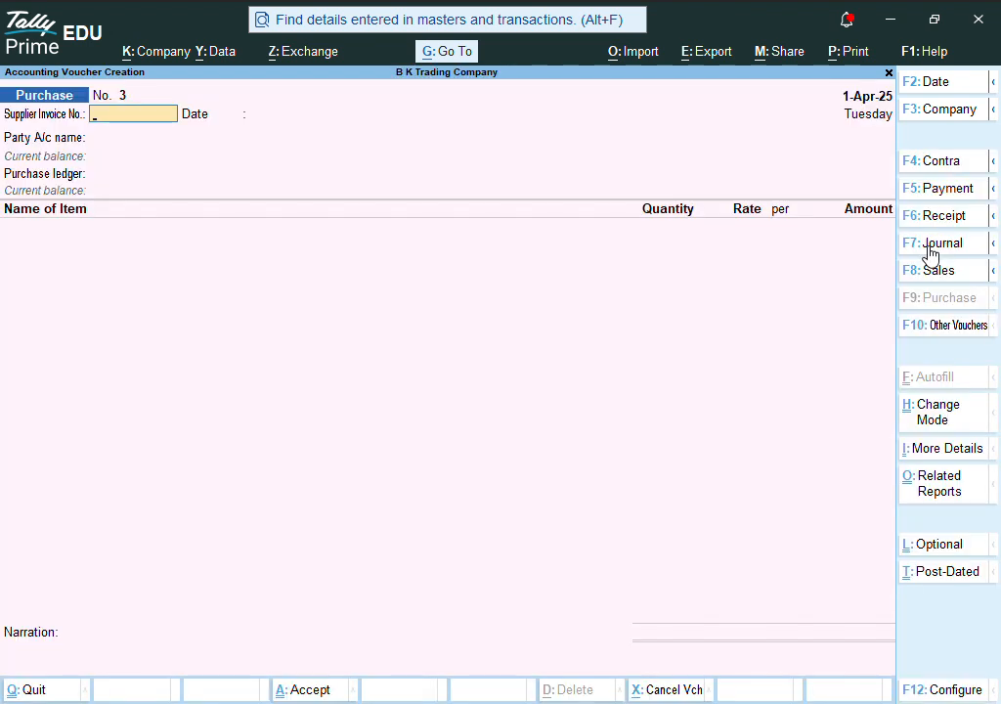
key("F8")
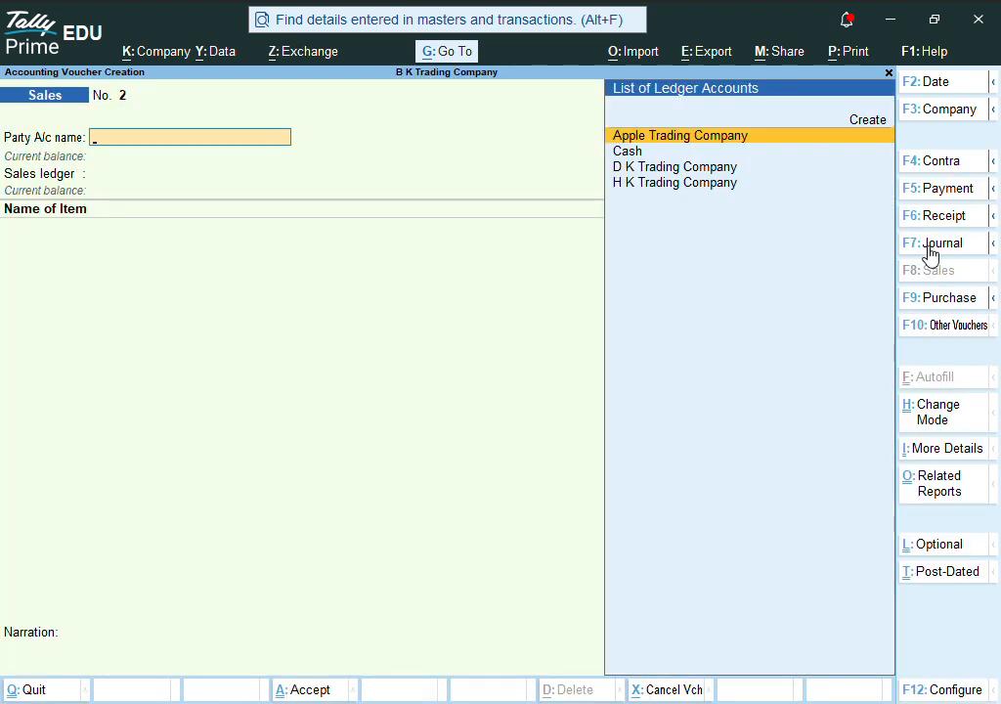
key("alt+c")
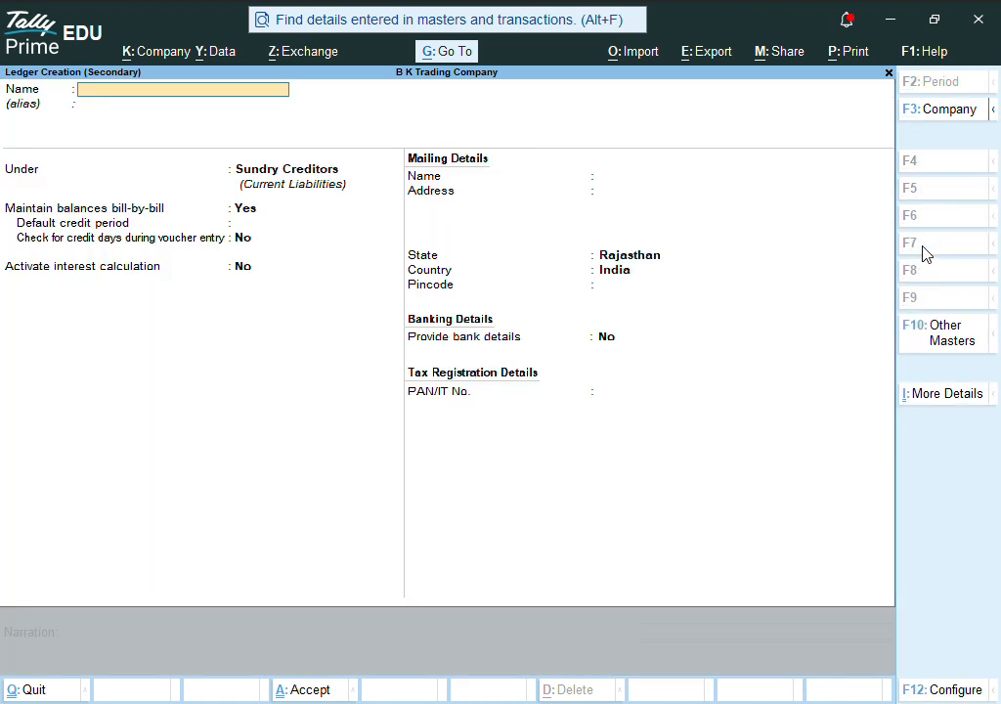
- Name the new ledger R L Trading Company and place it under Sundry Debtors, keeping bill-by-bill balances set to Yes
type("R L trading Company")
key("Return")
type("Su")
key("Down")
key("Down")
key("Return")
key("Return")
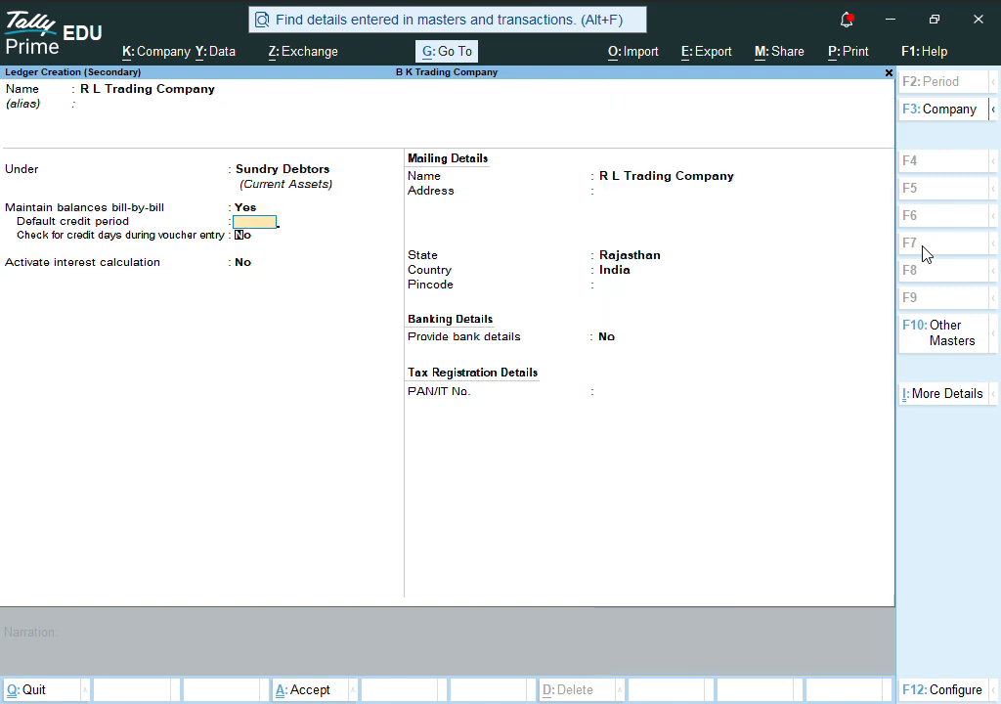
- Activate interest calculation for R L Trading Company, keeping transaction-by-transaction calculation and transaction date inclusion set to No
key("Return")
key("Return")
key("y")
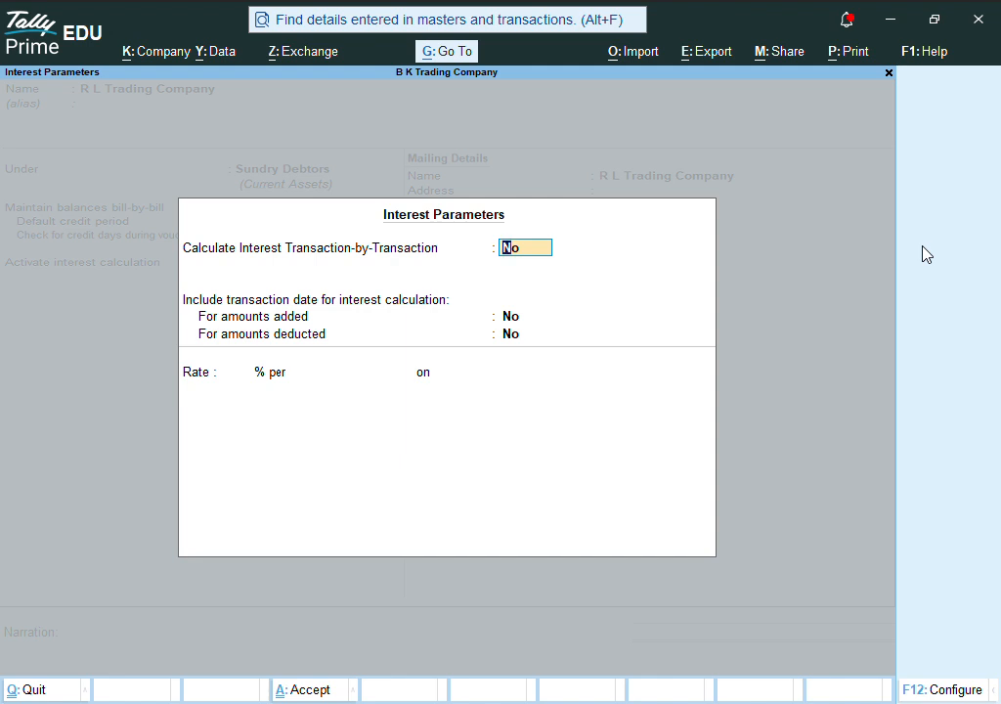
key("Return")
key("Return")
key("Return")
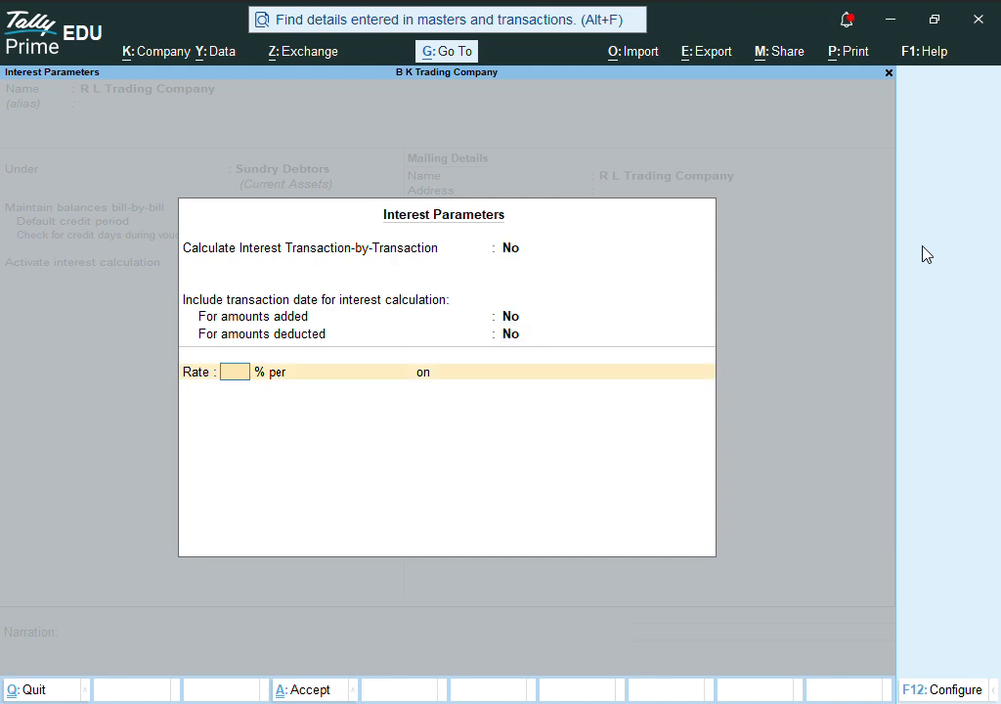
- Add an interest rate of 10% per Calendar Month on Debit Balances Only, applicable from 1-Apr-25 to 1-May-25 without rounding
type("10")
key("Return")
key("Down")
key("Down")
key("Return")
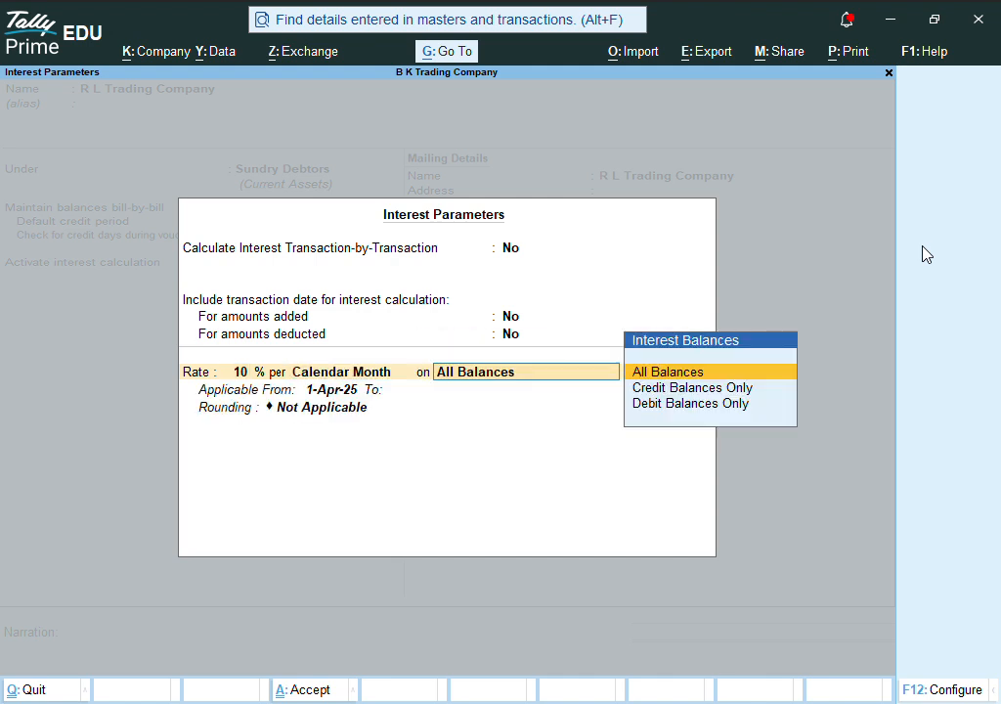
key("BackSpace")
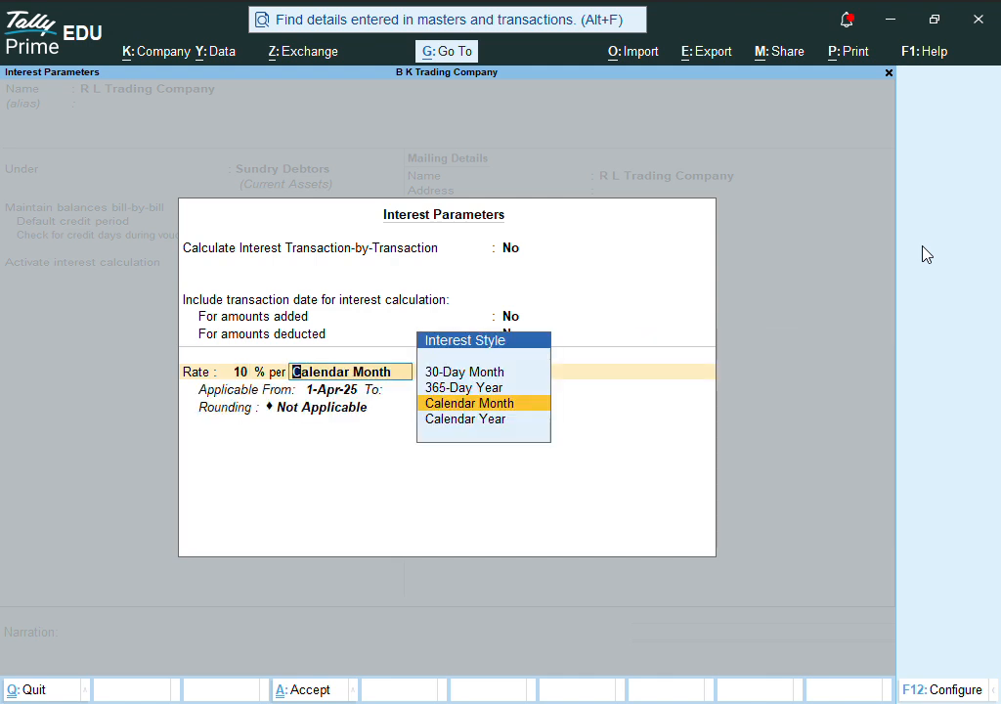
key("Up")
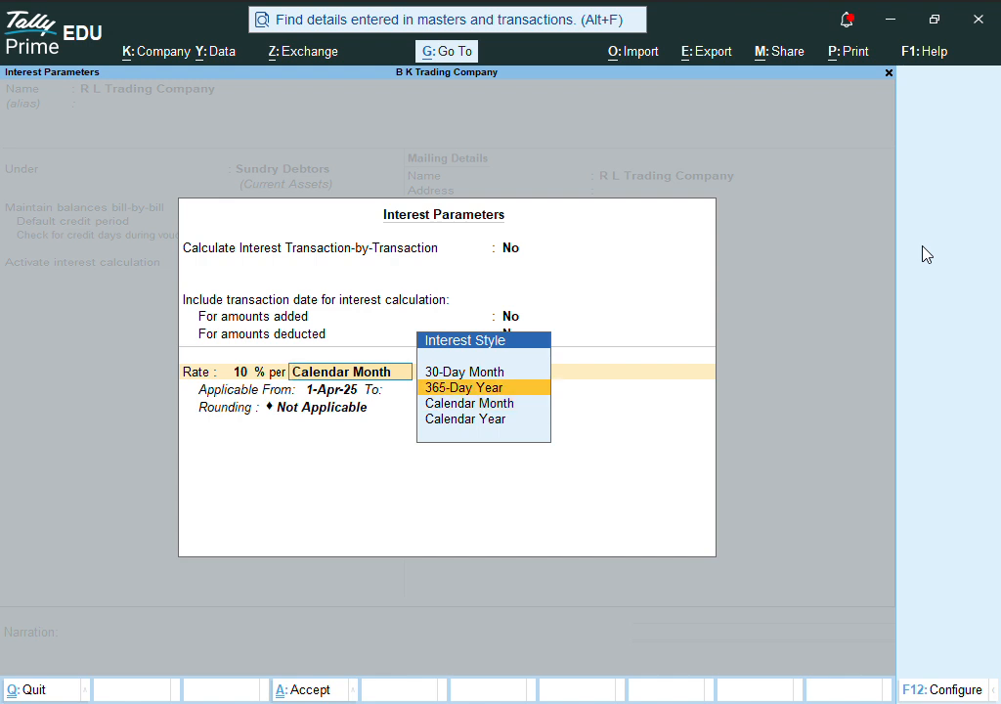
key("Down")
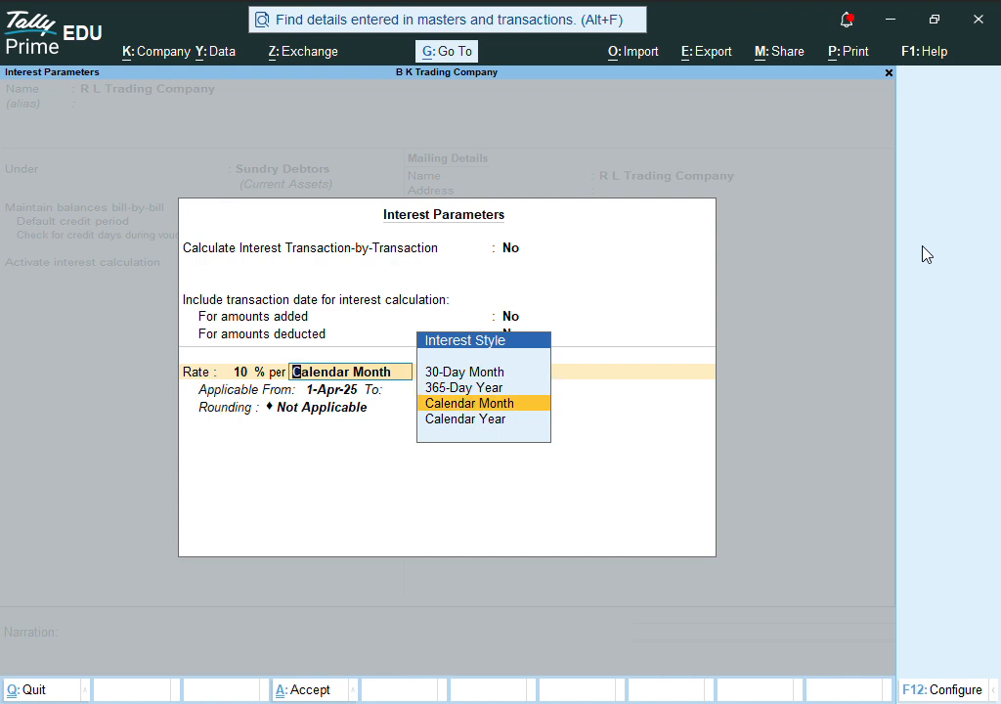
key("Return")
key("Down")
key("Down")
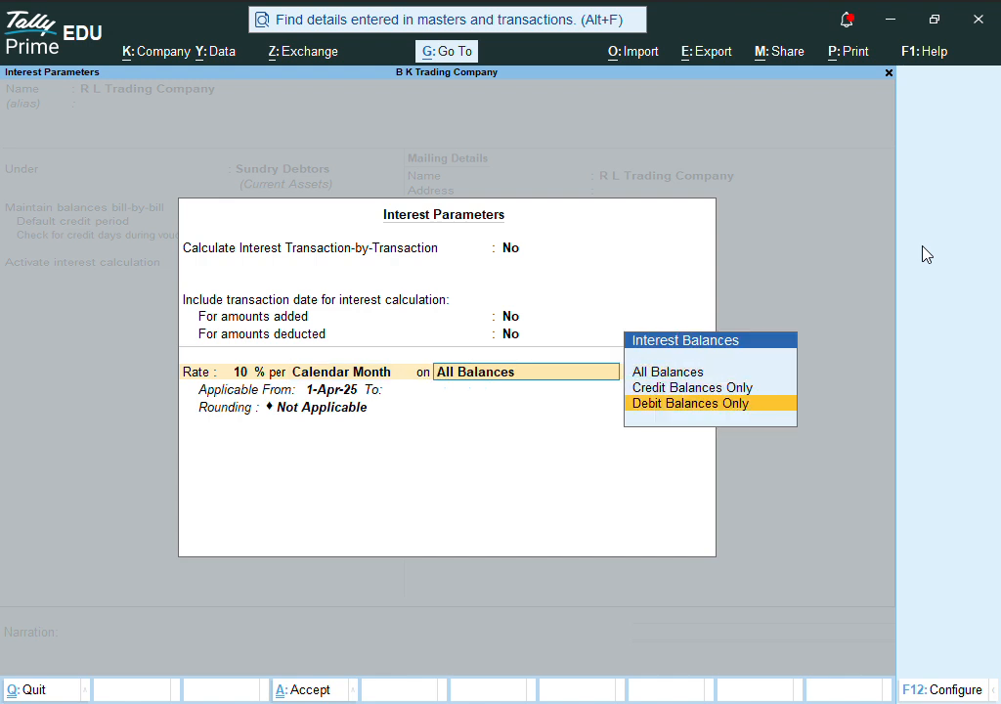
key("Return")
key("Return")
type("1-")
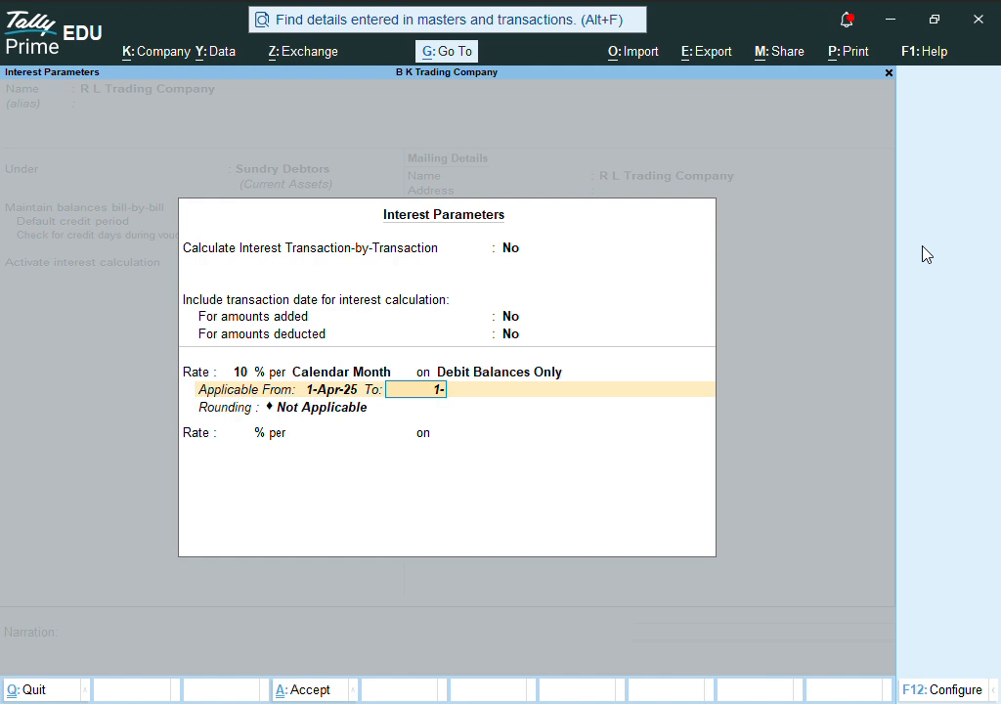
type("5")
key("Return")
key("Return")
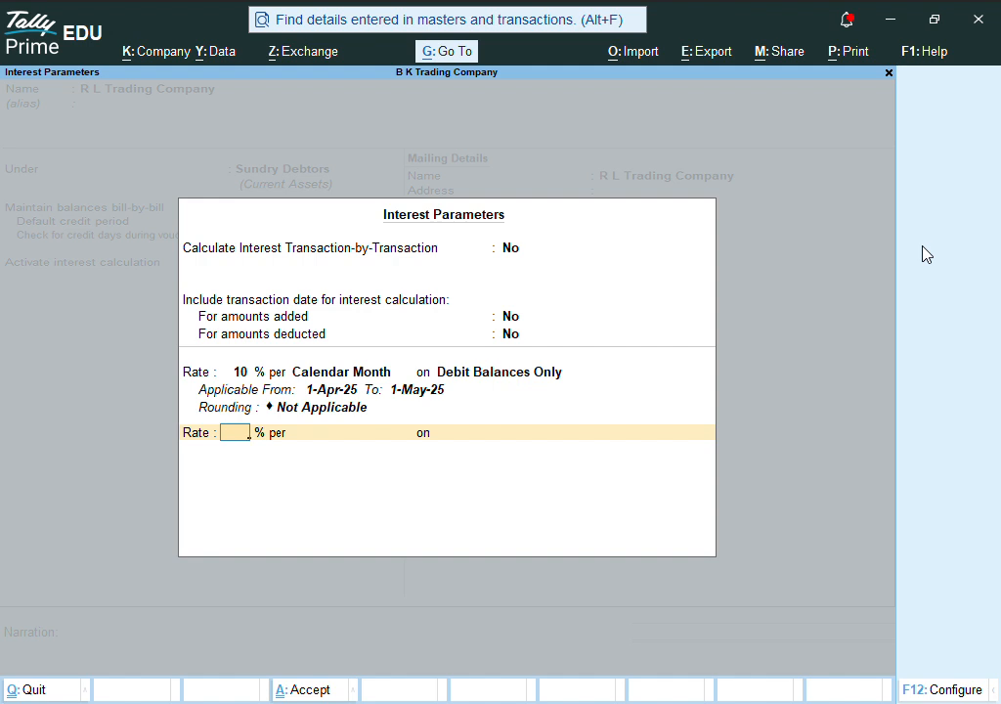
- Add a second interest rate of 11% per Calendar Month on Debit Balances Only, applicable from 2-May-25 to 1-Jun-25 without rounding
type("11")
key("Return")
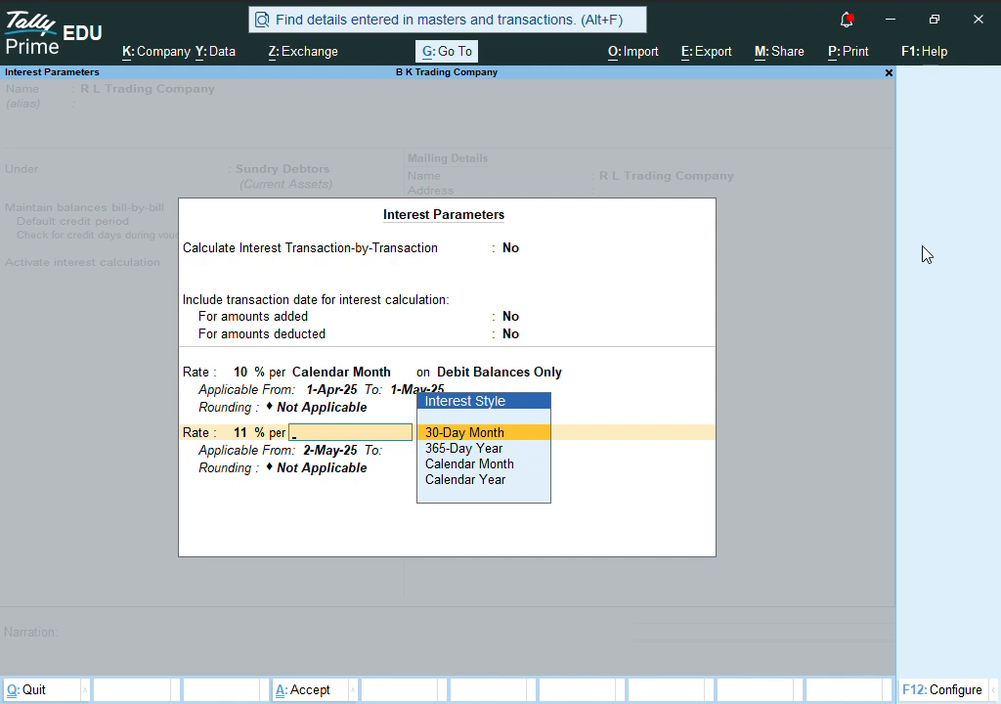
key("Down")
key("Down")
key("Return")
key("Down")
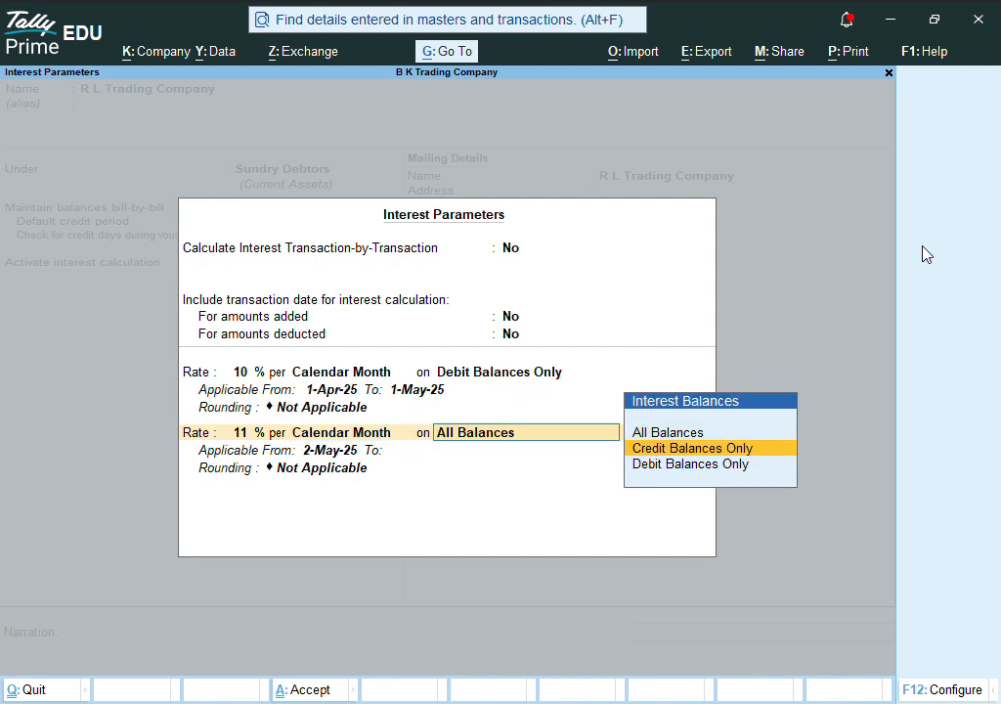
key("Down")
key("Return")
key("Return")
type("1-")
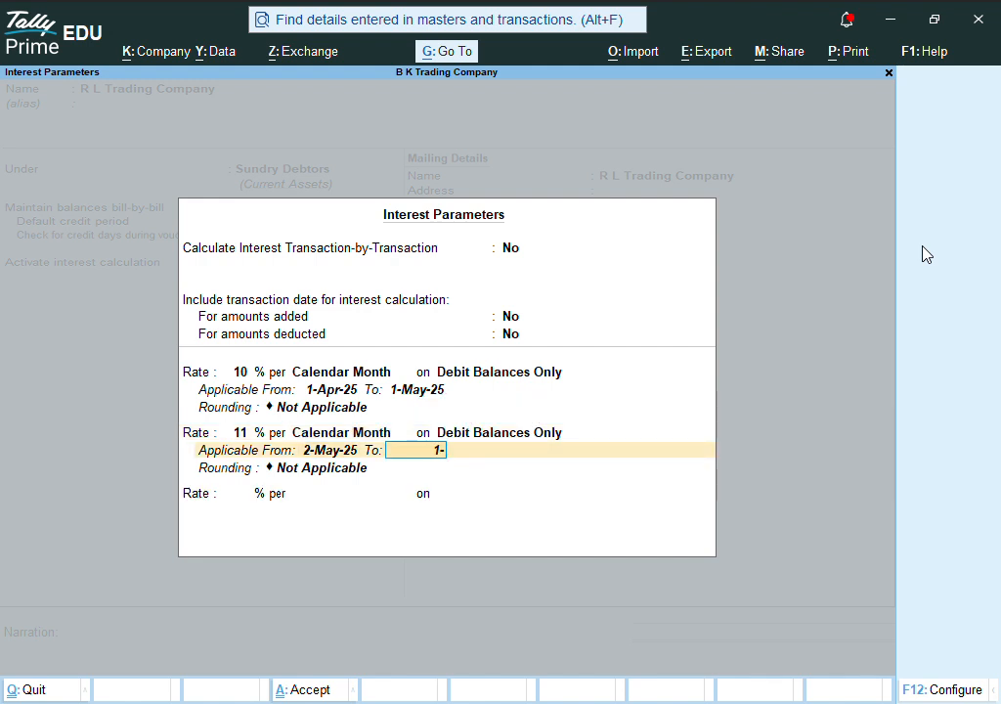
type("6")
key("Return")
key("Return")
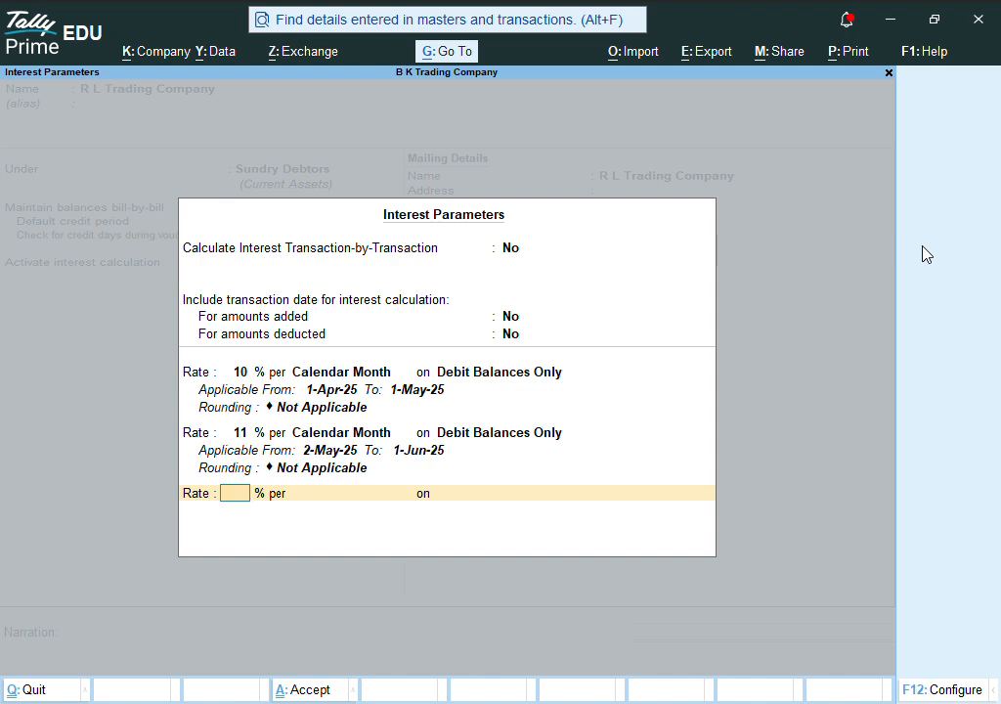
- Add a third interest rate of 12% per Calendar Month on Debit Balances Only, applicable from 2-Jun-25 to 1-Jul-25 without rounding
type("12")
key("Return")
key("Down")
key("Down")
key("Return")
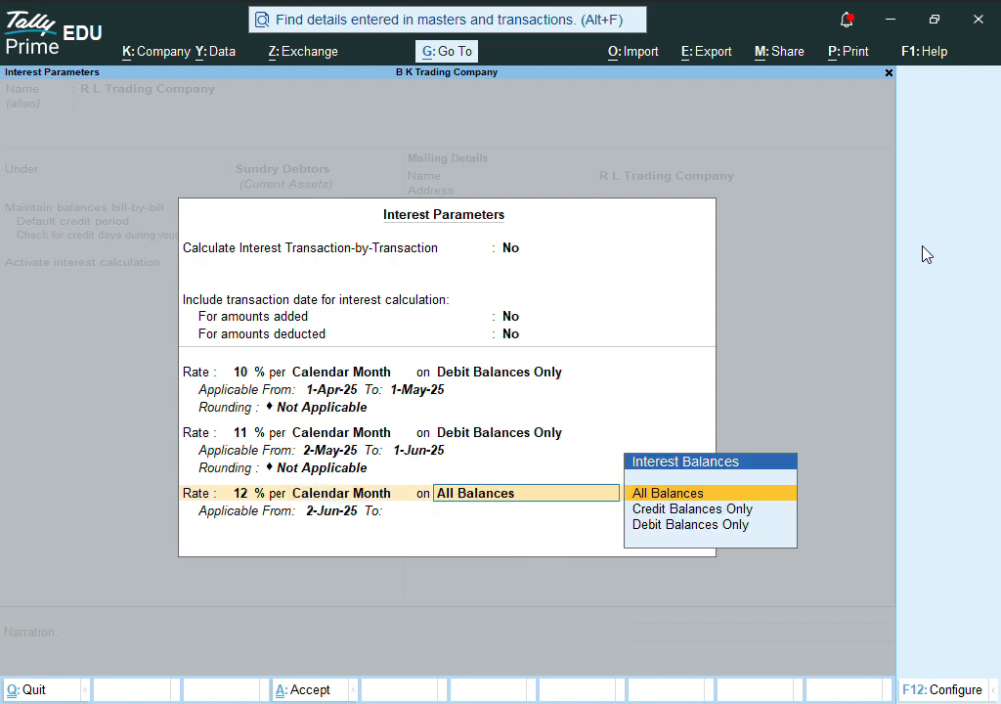
key("Down")
key("Down")
key("Return")
key("Return")
type("1-")
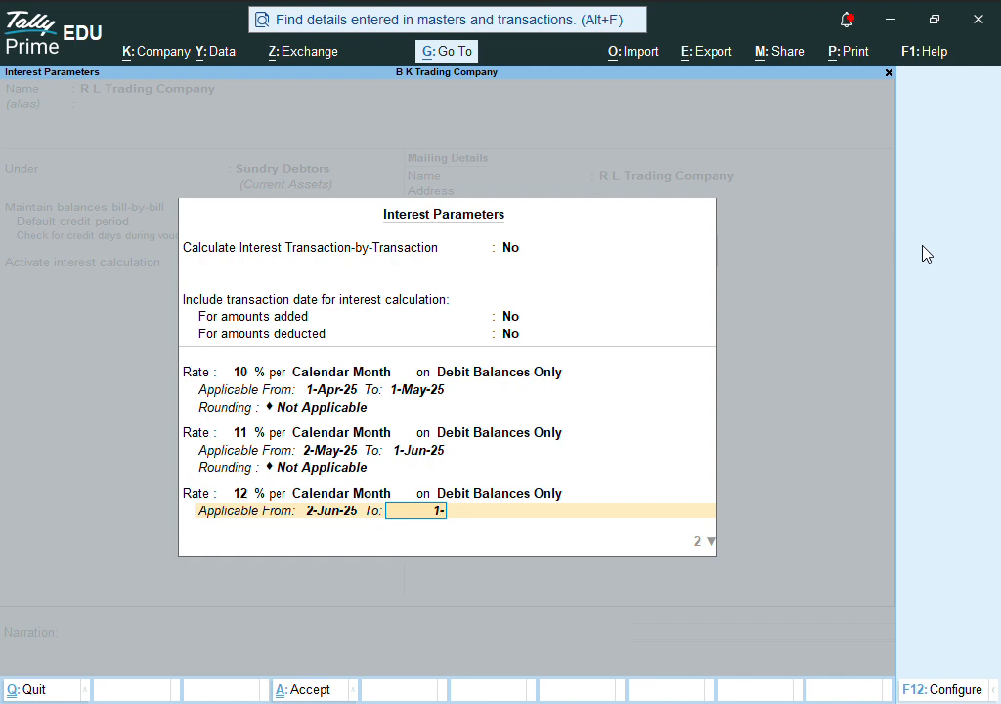
type("7")
key("Return")
key("Return")
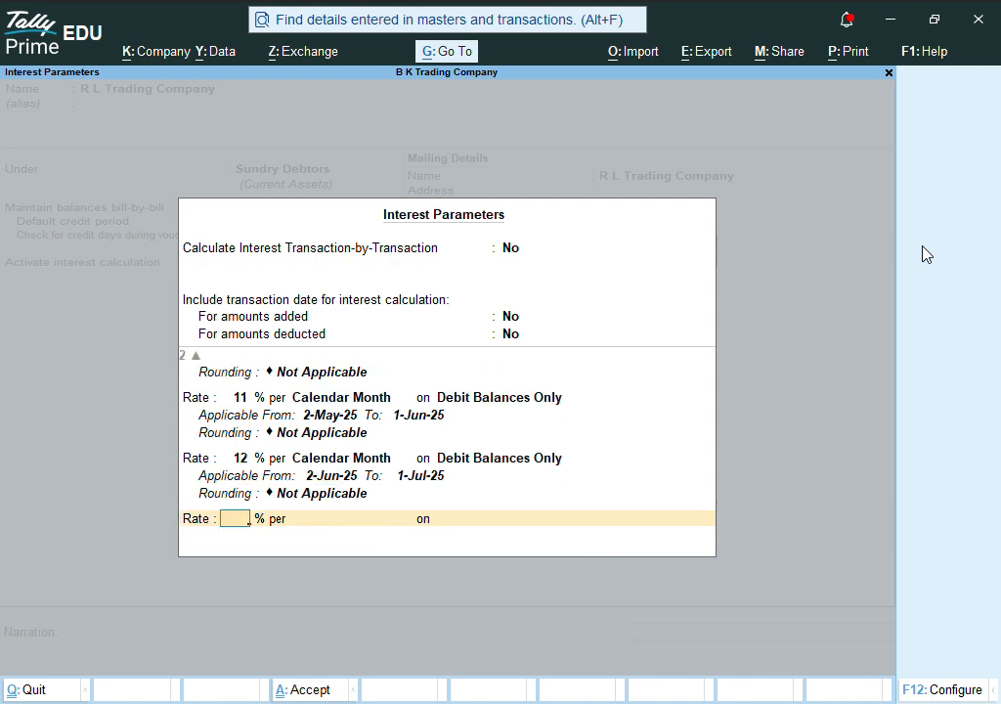
- Add a fourth interest rate of 13% per Calendar Month on Debit Balances Only, applicable from 2-Jul-25 to 1-Aug-25 without rounding
type("13")
key("Return")
key("Down")
key("Down")
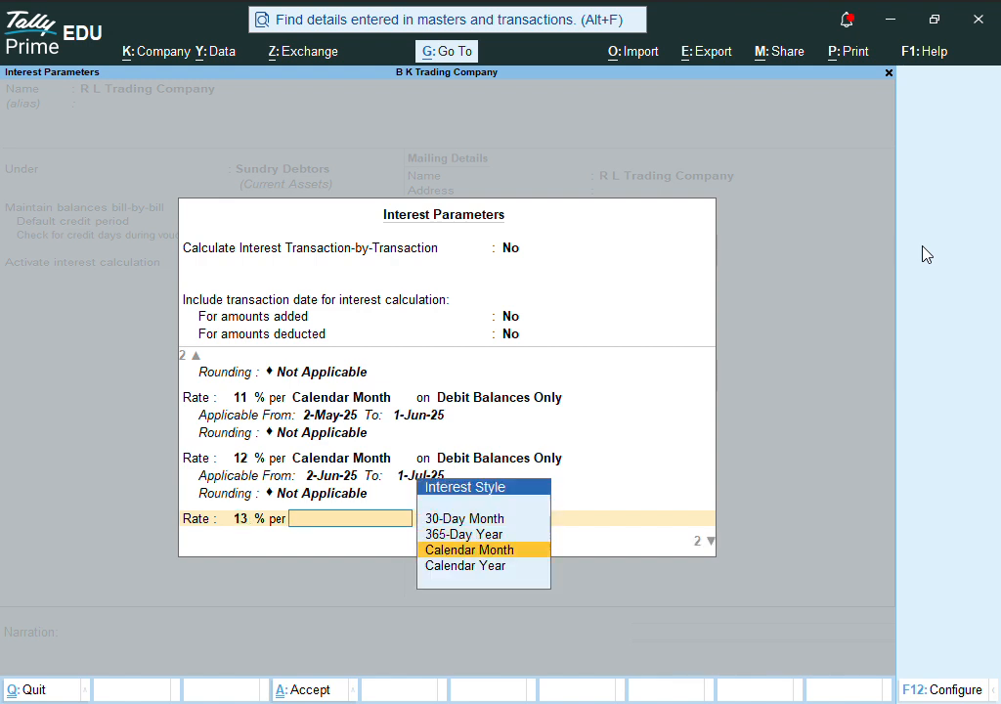
key("Return")
key("Down")
key("Down")
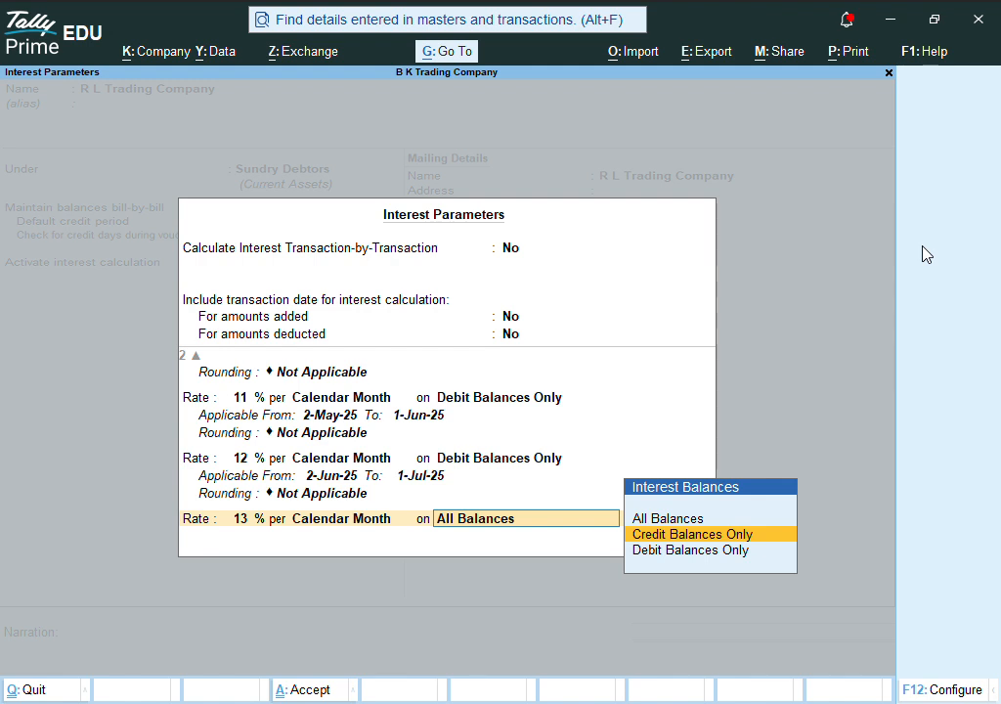
key("Return")
key("Return")
type("1")
key("Return")
key("Return")
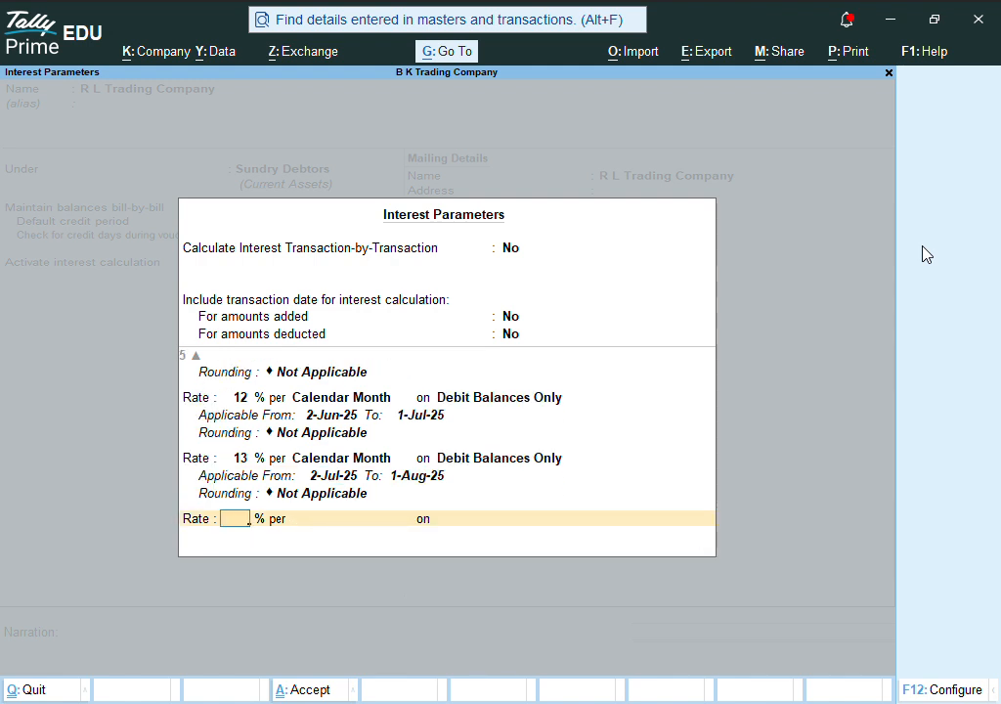
- Add a fifth interest rate of 14% per Calendar Month on Debit Balances Only, applicable from 2-Aug-25 to 1-Sep-25 without rounding
type("14")
key("Return")
key("Down")
key("Down")
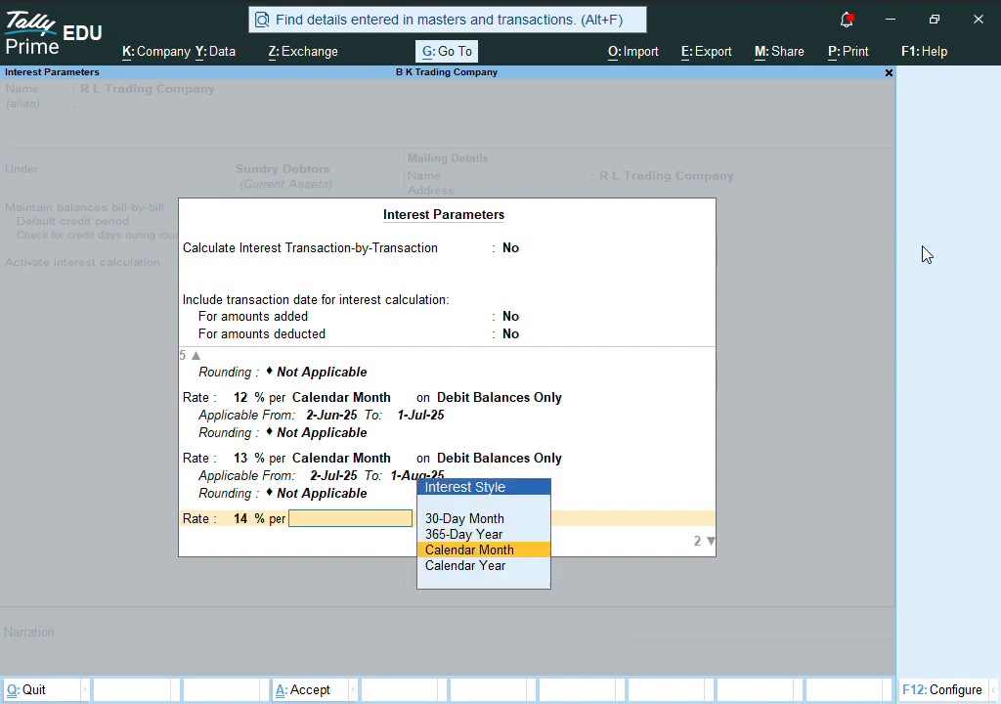
key("Return")
key("Down")
key("Down")
key("Return")
key("Return")
type("1-9")
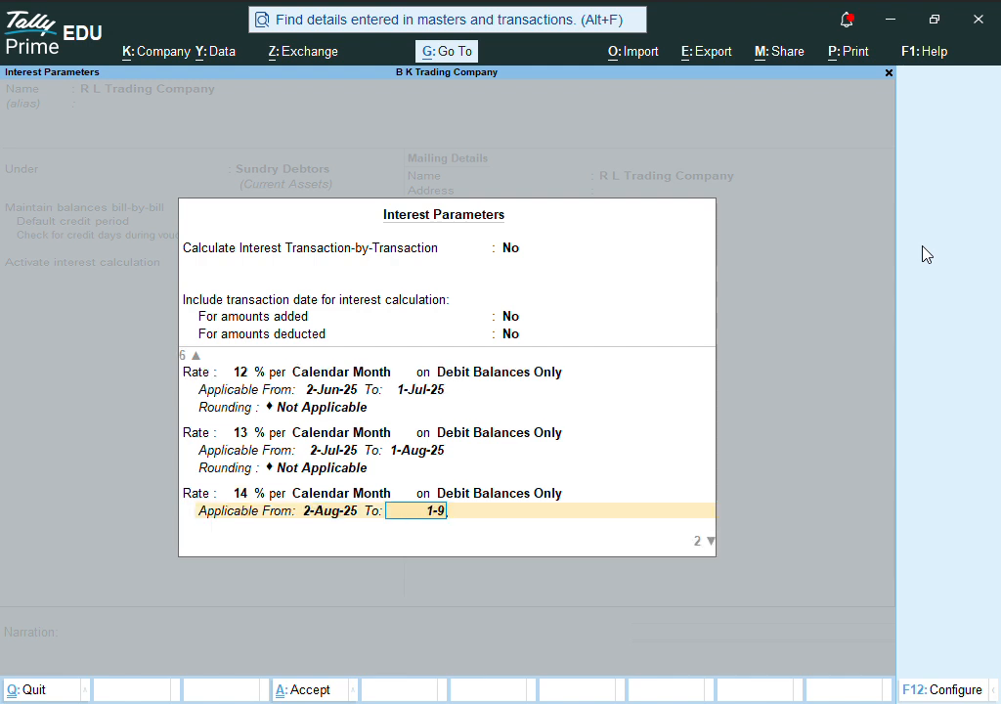
key("Return")
key("Return")
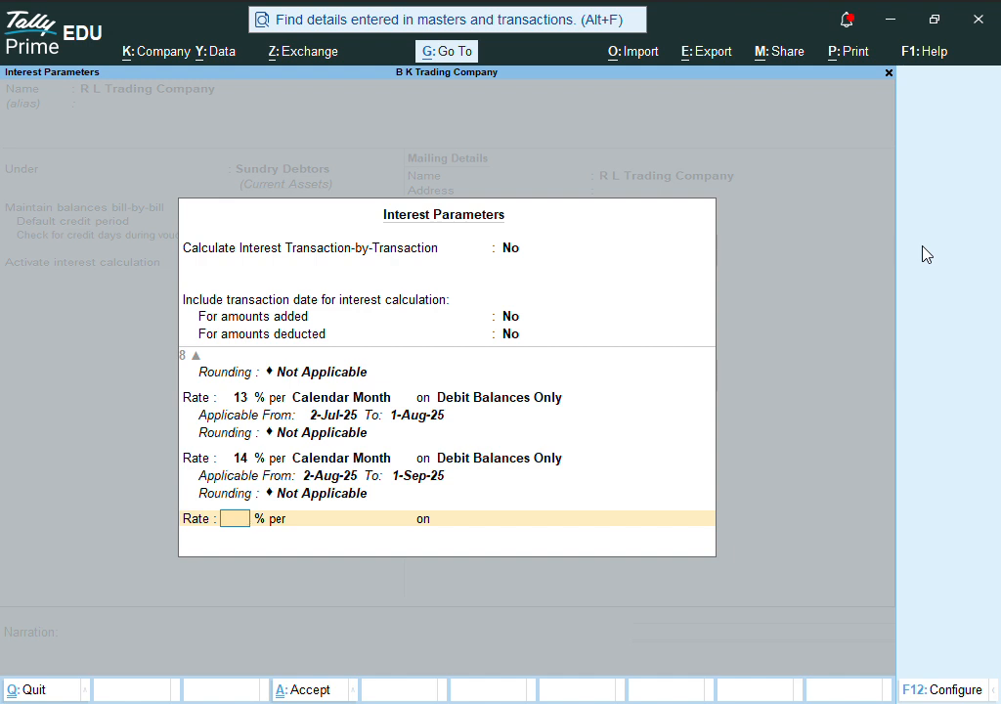
- Add a sixth interest rate of 15% per Calendar Month on Debit Balances Only, applicable from 2-Sep-25 to 1-Oct-25 without rounding
type("15")
key("Return")
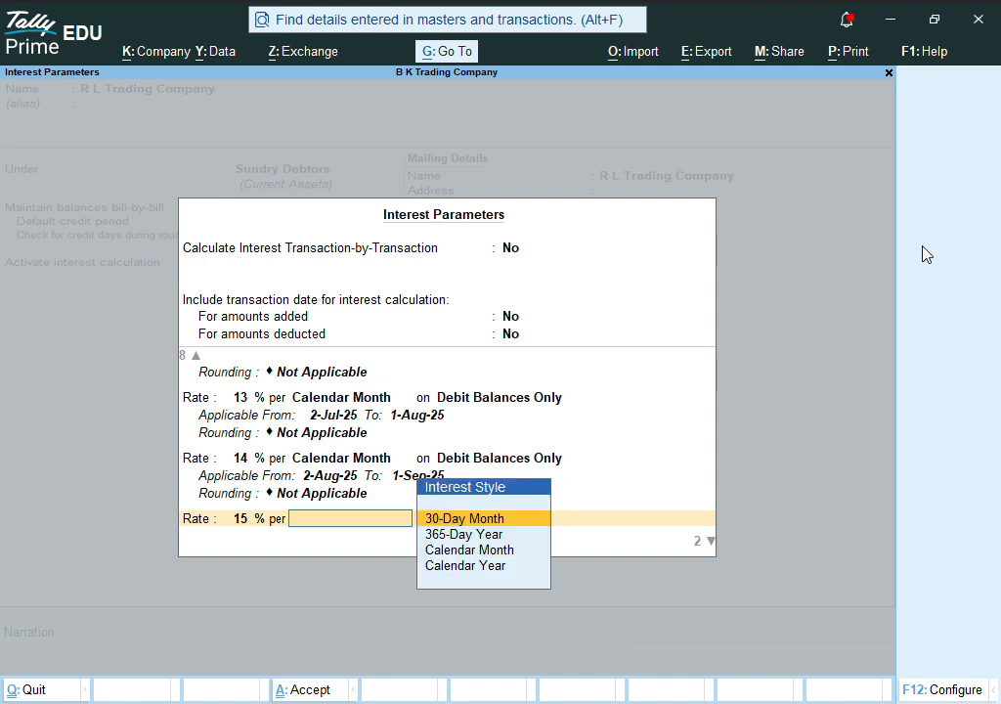
key("Down")
key("Down")
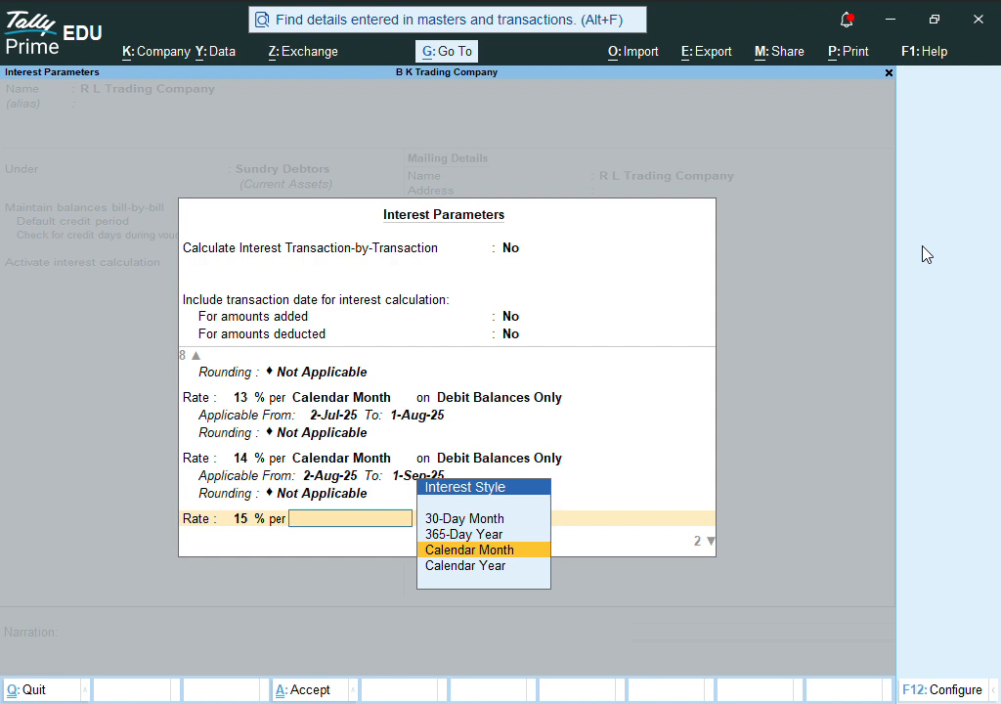
key("Return")
key("Down")
key("Down")
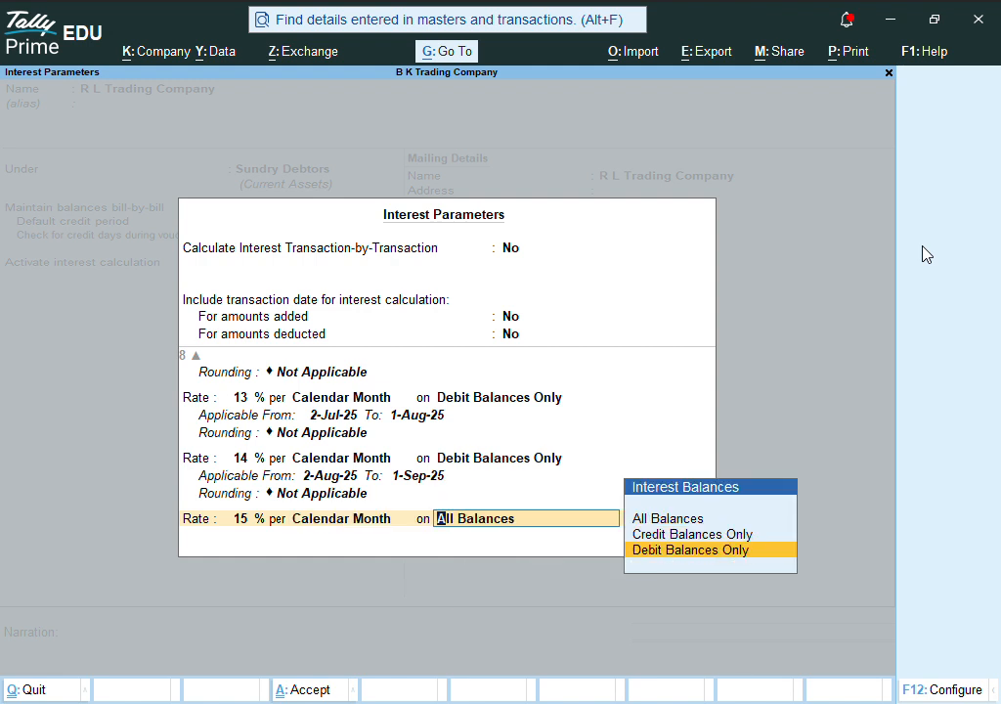
key("Return")
key("Return")
type("1-1")
key("Return")
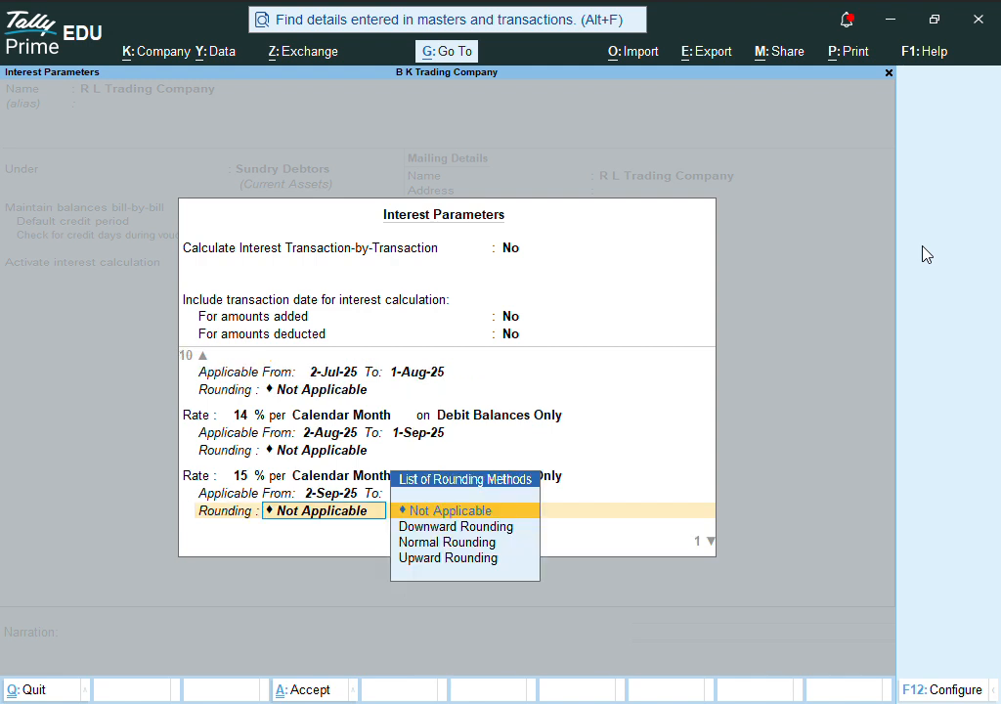
key("Return")
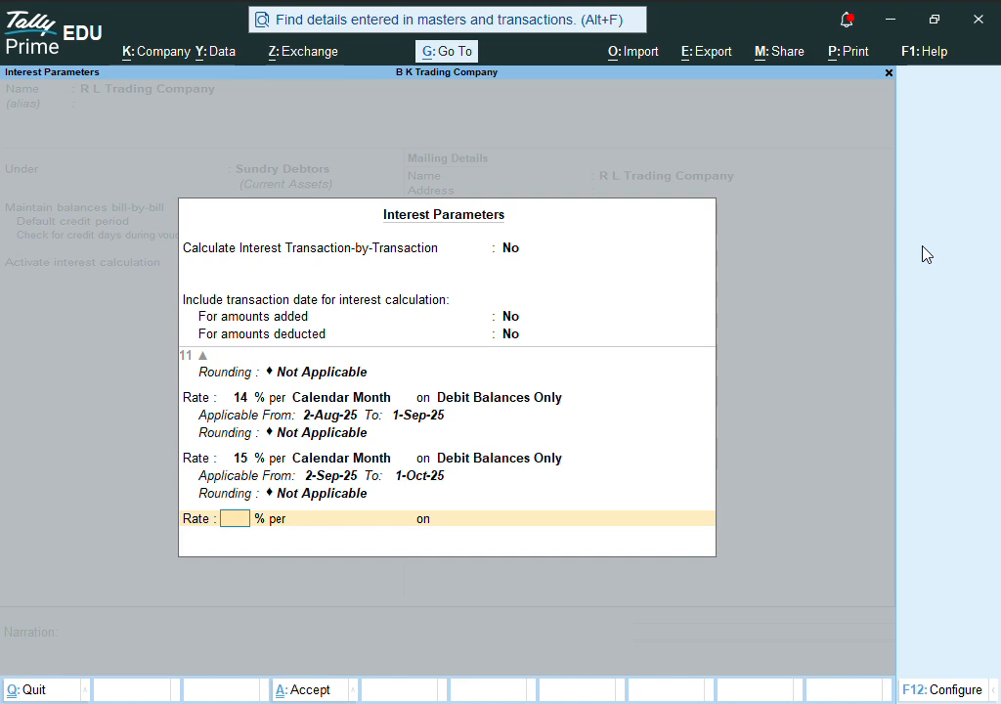
- Finish the interest rate list and save the R L Trading Company ledger, keeping bank details set to No and the tax number blank
key("Return")
key("Return")
key("Return")
key("Return")
key("Return")
key("Return")
key("Return")
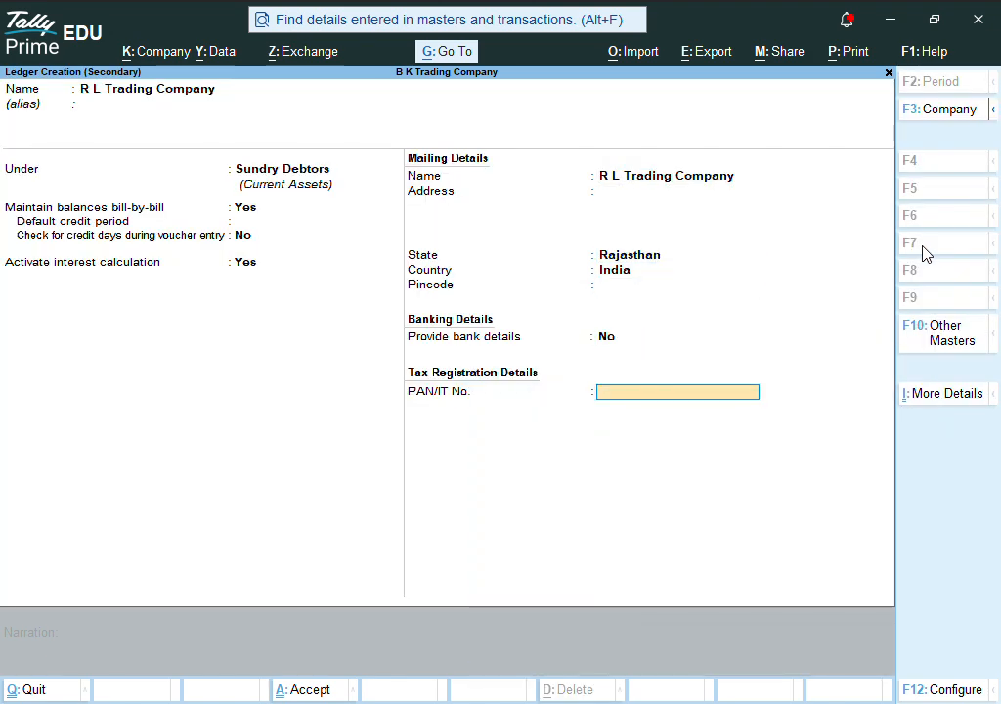
key("ctrl+a")
- Leave the sales voucher's dispatch details blank, accept the party details, and choose SALES A/C as the sales ledger
key("Return")
key("Return")
key("Return")
key("Return")
key("Return")
key("Return")
key("Return")
key("Return")
key("Return")
key("Return")
key("Return")
key("Return")
key("Return")
key("Return")
key("Return")
key("Return")
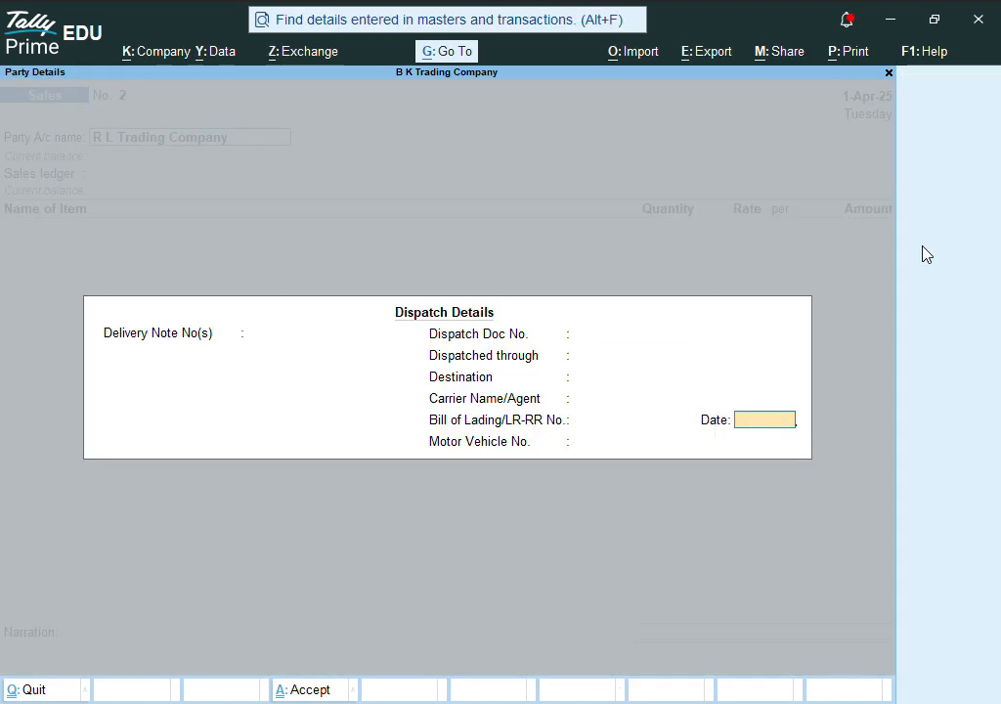
key("Return")
key("Return")
key("Return")
key("Return")
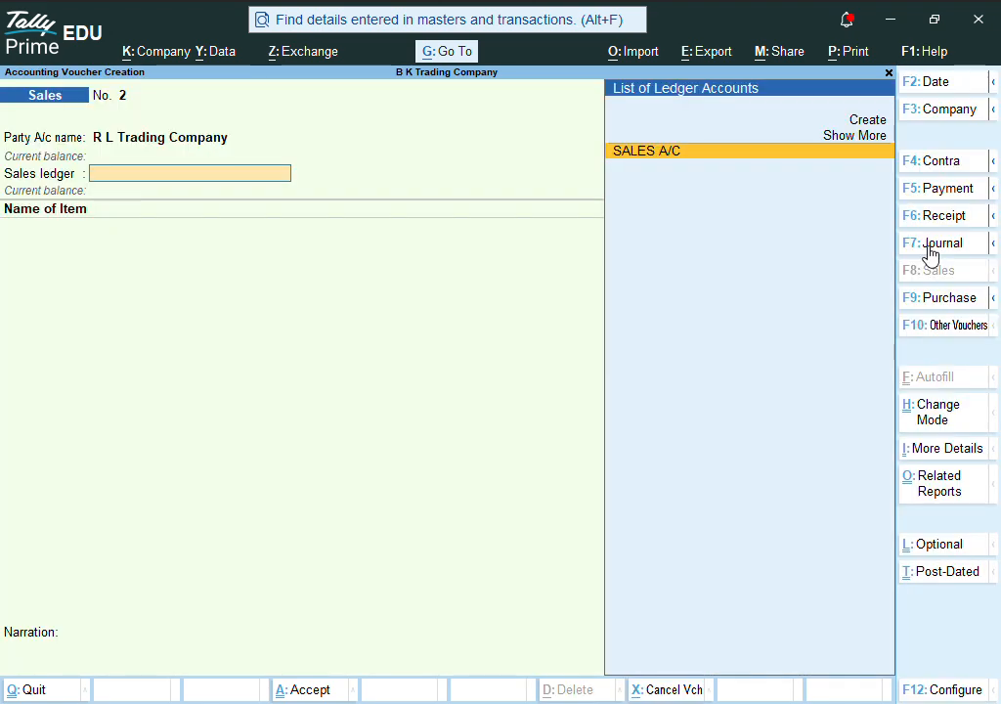
key("Return")
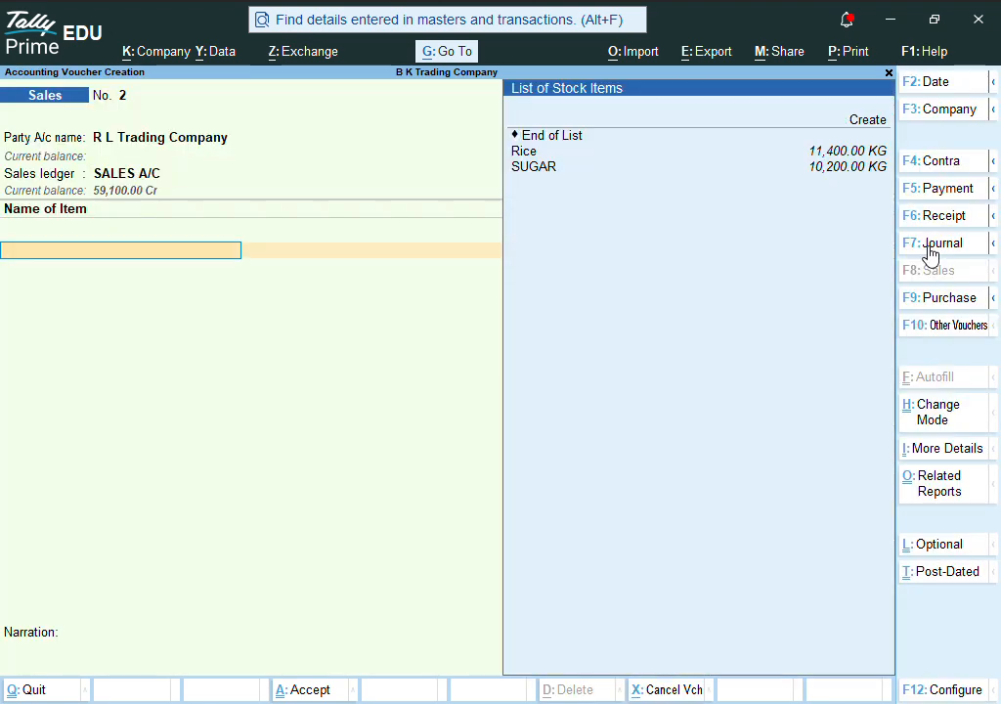
- Add 500 KG of Rice at the rate of 93.00 per KG to the sales voucher
key("Down")
key("Return")
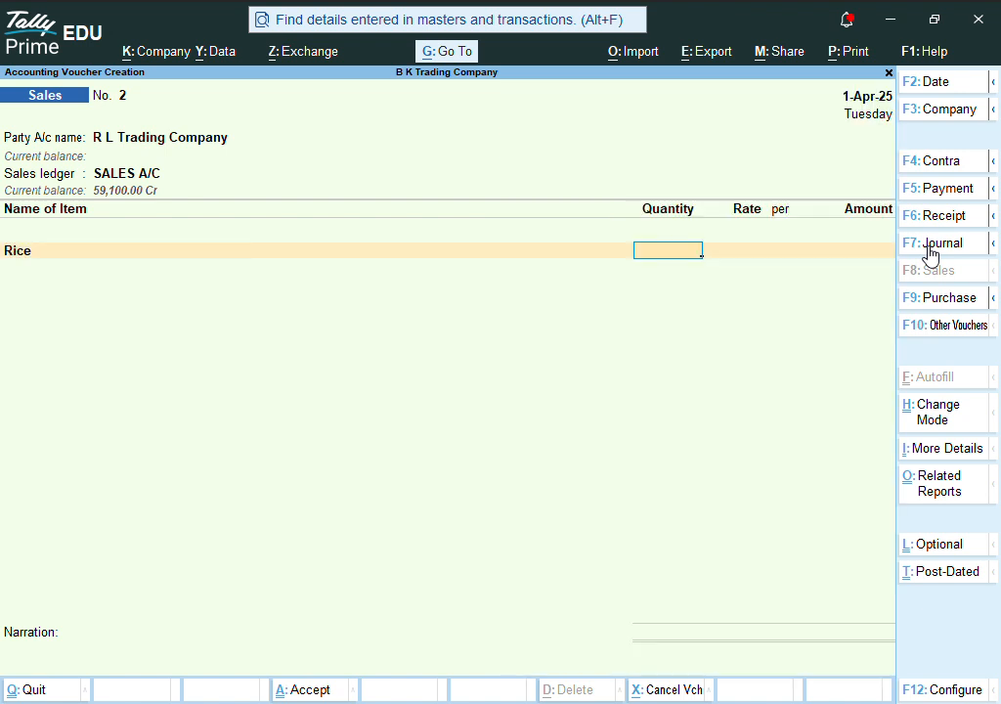
type("500")
key("Return")
key("Return")
key("Return")
key("Return")
- Add 960 KG of SUGAR at the rate of 42.00 per KG to the sales voucher
key("Down")
key("Down")
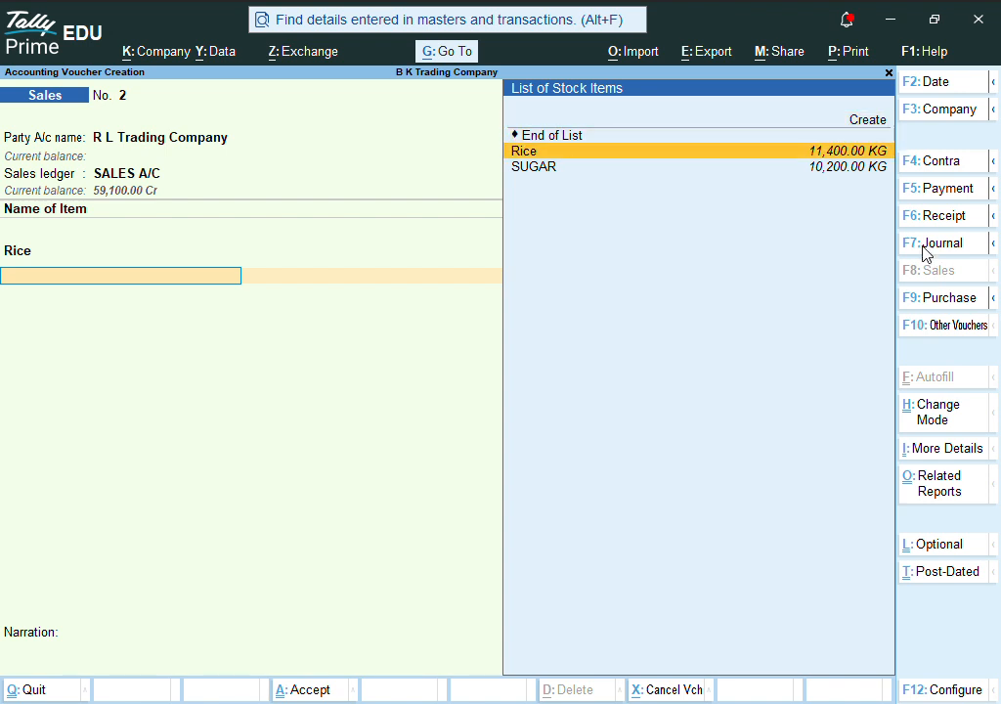
key("Down")
key("Return")
type("960")
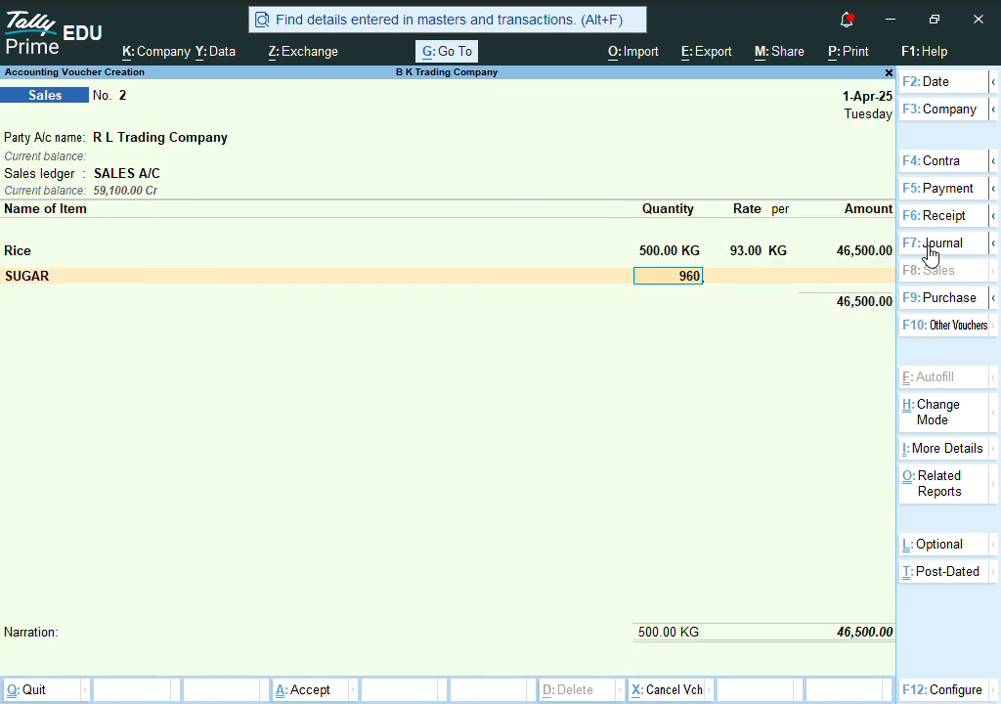
key("Return")
key("Return")
key("Return")
key("Return")
- Allocate the full voucher amount to R L Trading Company as a New Ref and save the sales voucher
key("Return")
key("Return")
key("Return")
key("Return")
key("Return")
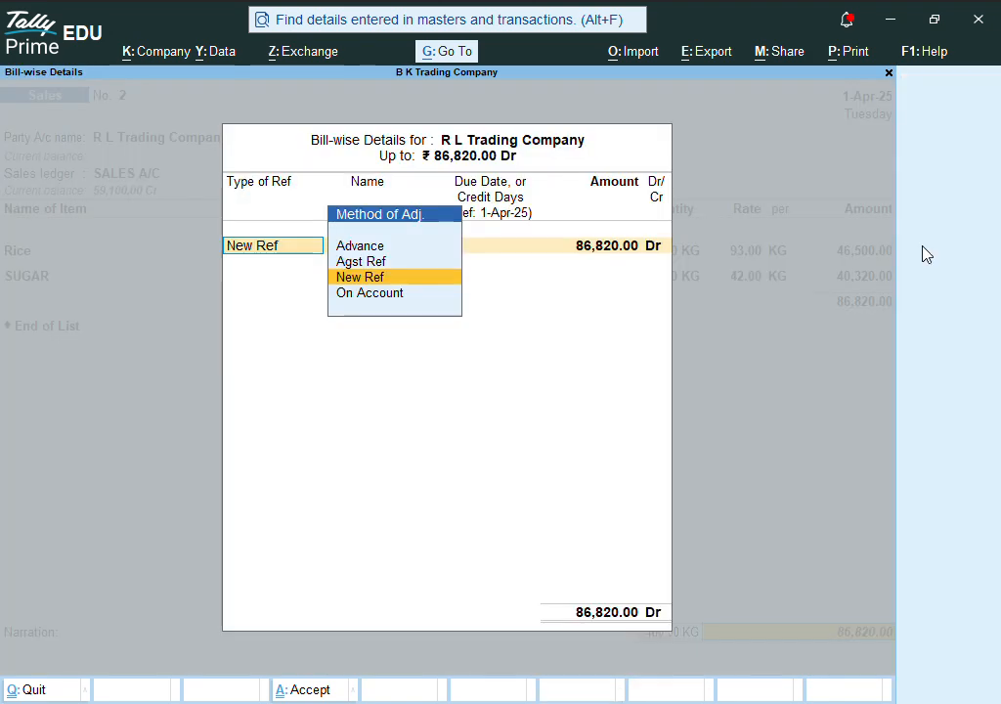
key("Return")
key("Return")
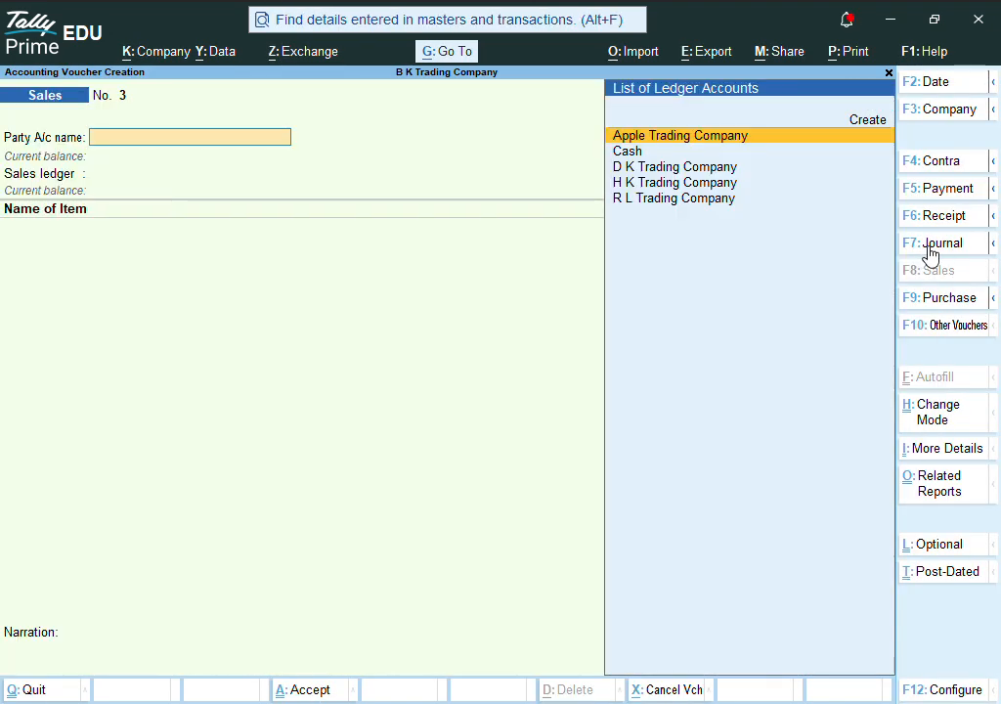
- Leave voucher entry and open the ledger interest calculation report for R L Trading Company
key("Escape")
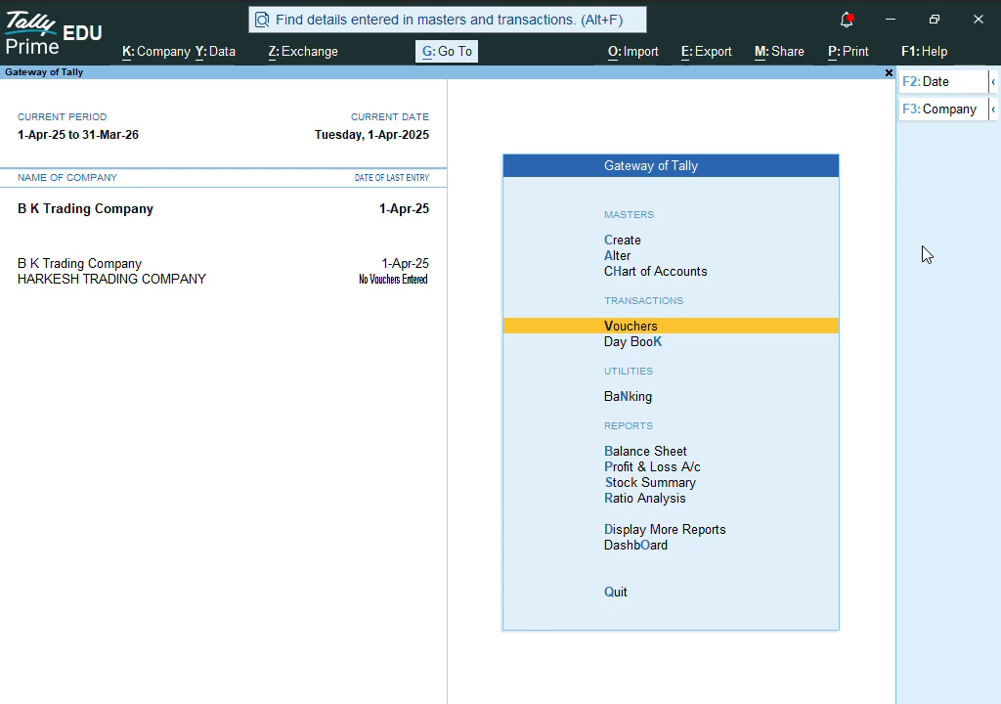
key("d")
key("s")
key("i")
key("l")
key("Return")
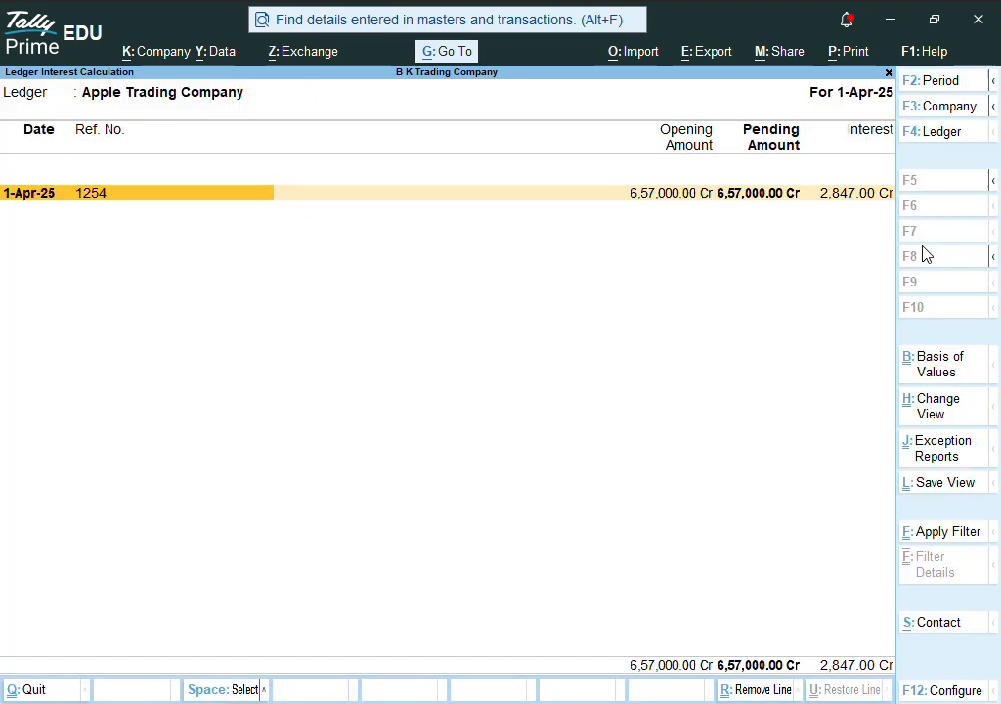
key("Escape")
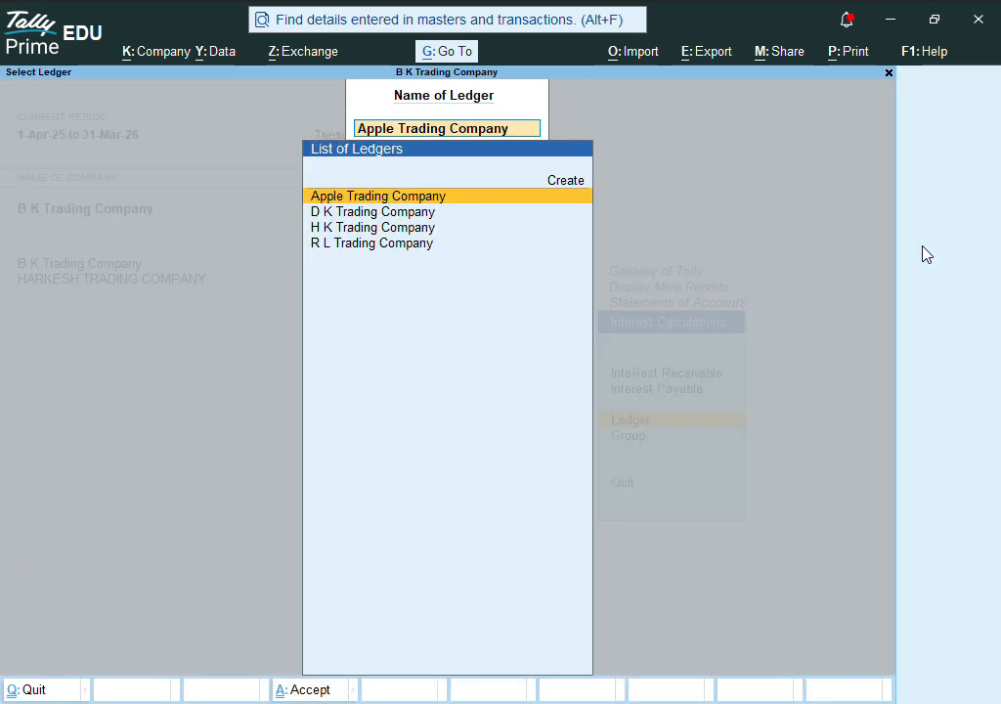
key("Down")
key("Down")
key("Down")
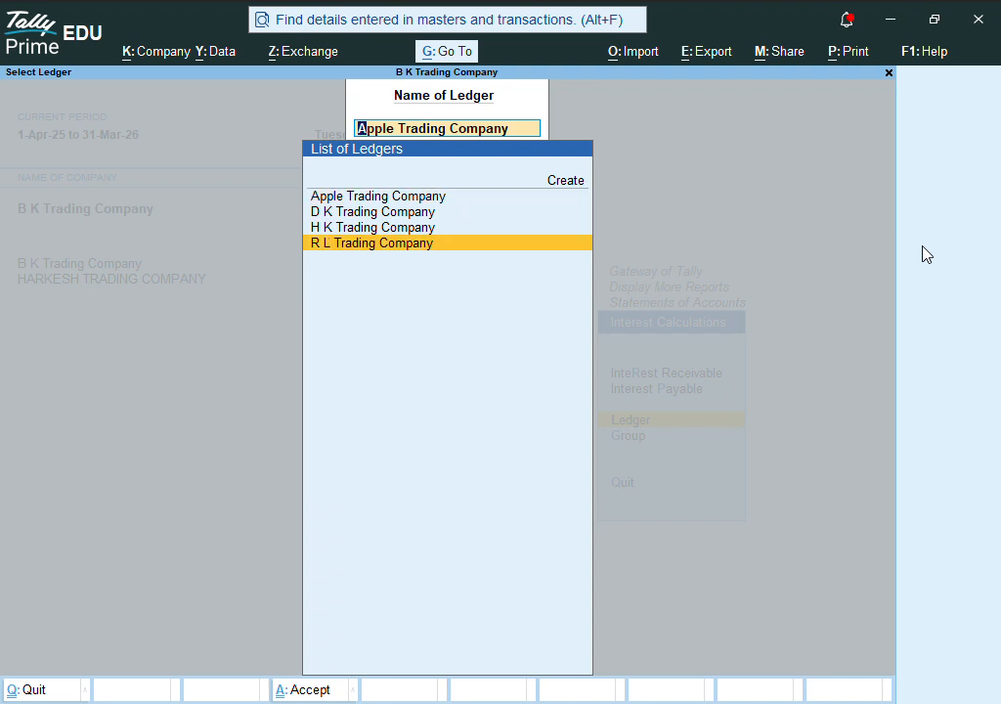
key("Return")
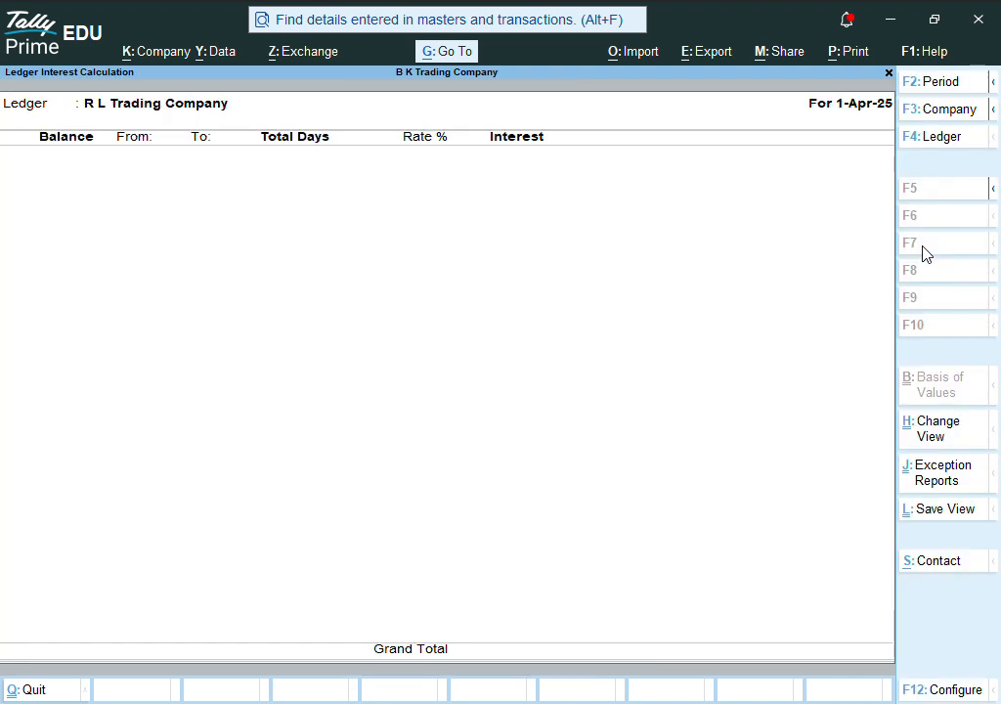
- Set the R L Trading Company interest report period from 1-4-2025 to 1-12-2025 and review the interest for each rate
key("alt+F2")
key("Return")
type("1-12")
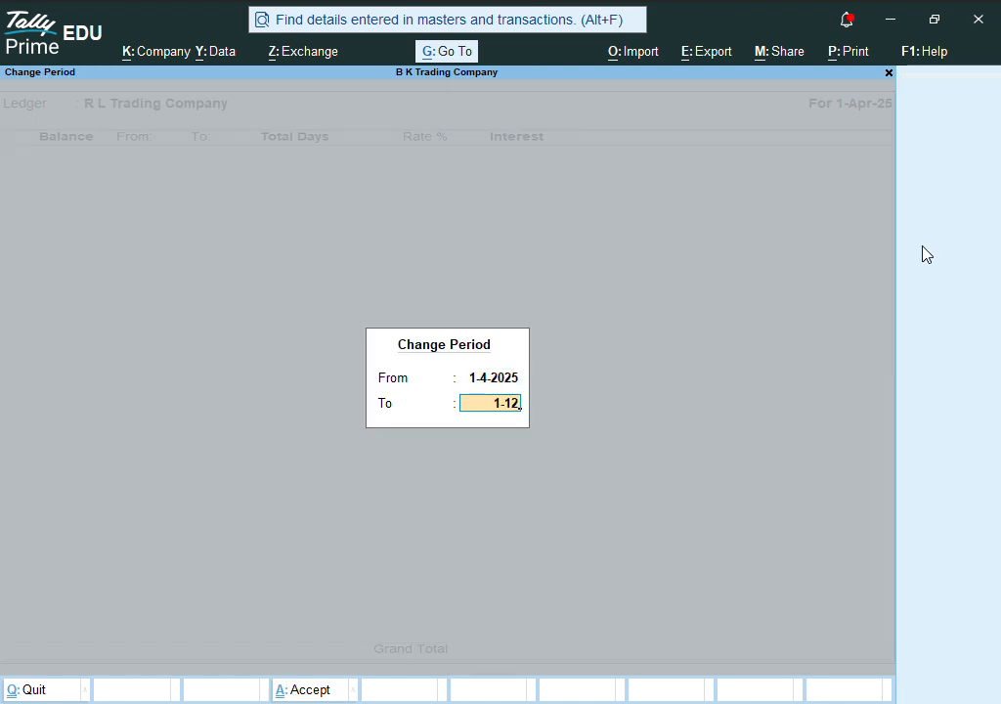
key("Return")
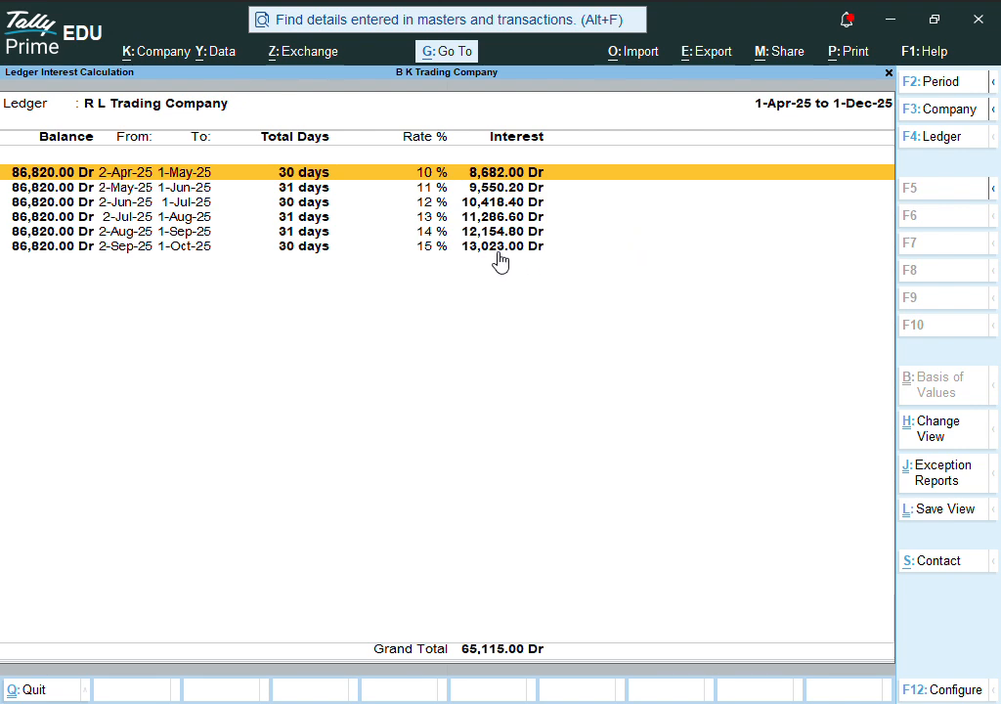
- Close the interest report and return to the Gateway of Tally without quitting the program
key("Escape")
key("Escape")
key("Escape")
key("Escape")
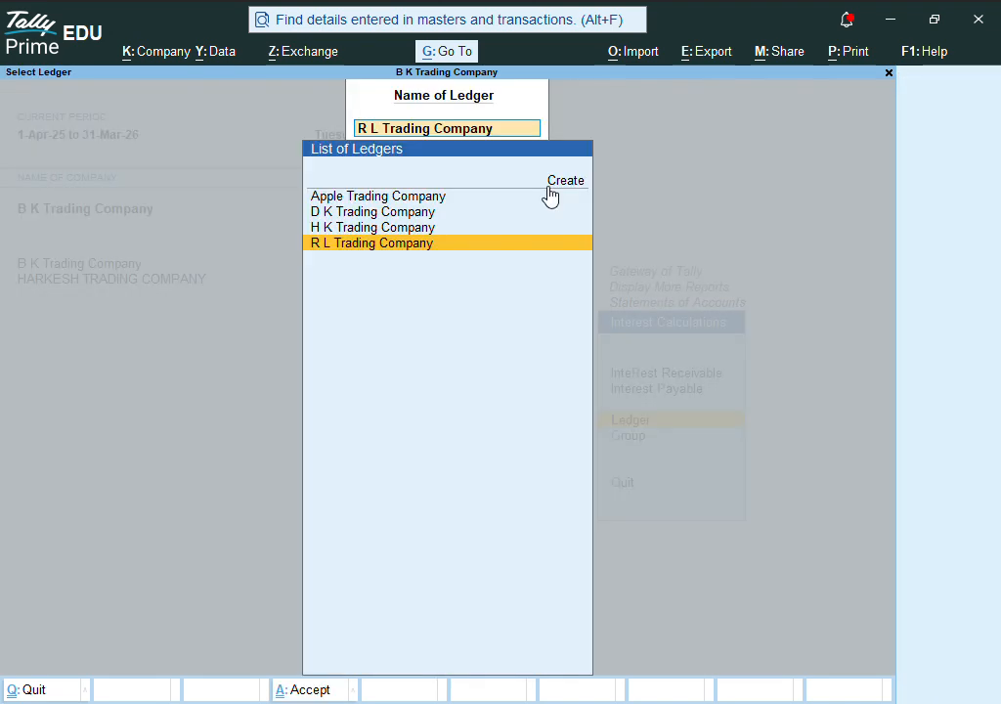
key("Escape")
key("Escape")
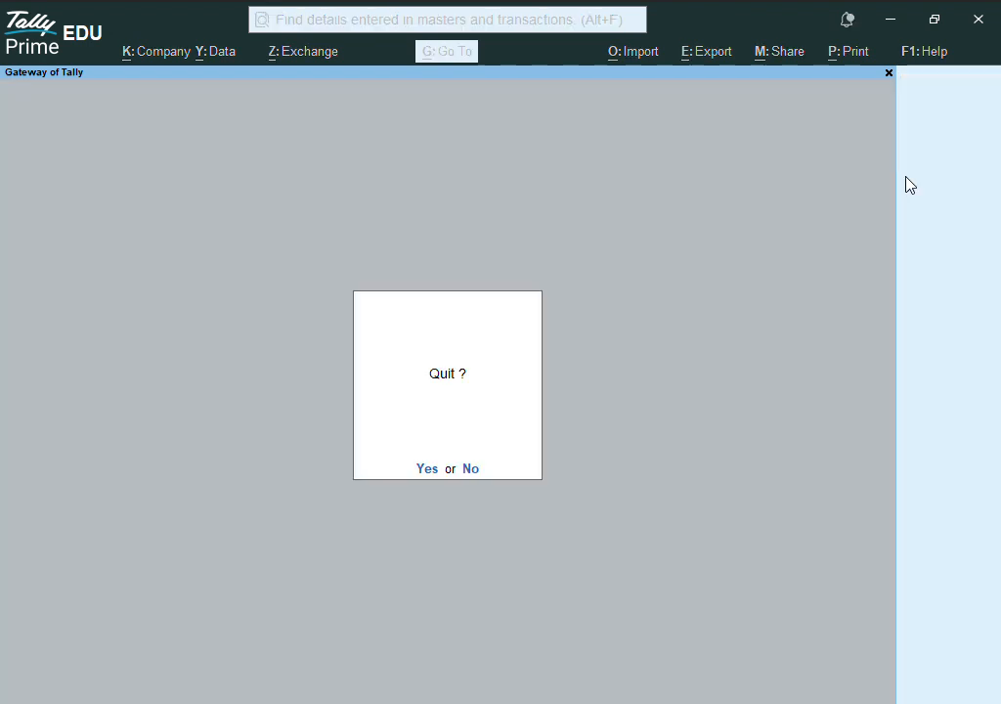
key("n")
- Open the ledger-wise interest calculation report in Statements of Accounts up to its ledger selection
key("Up")
key("Up")
key("Up")
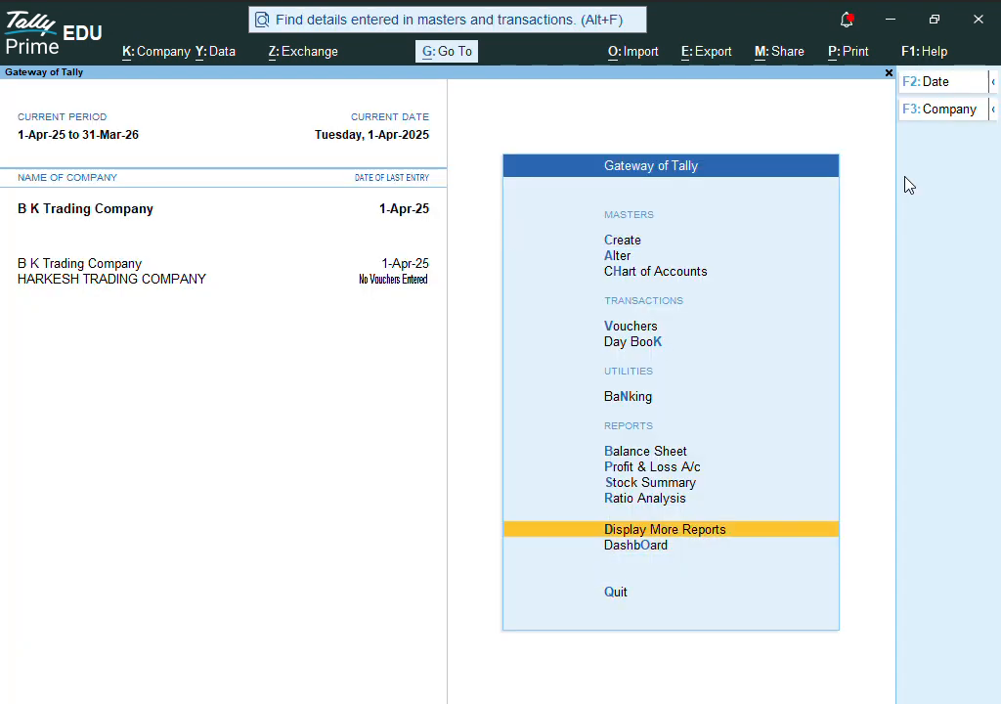
key("Return")
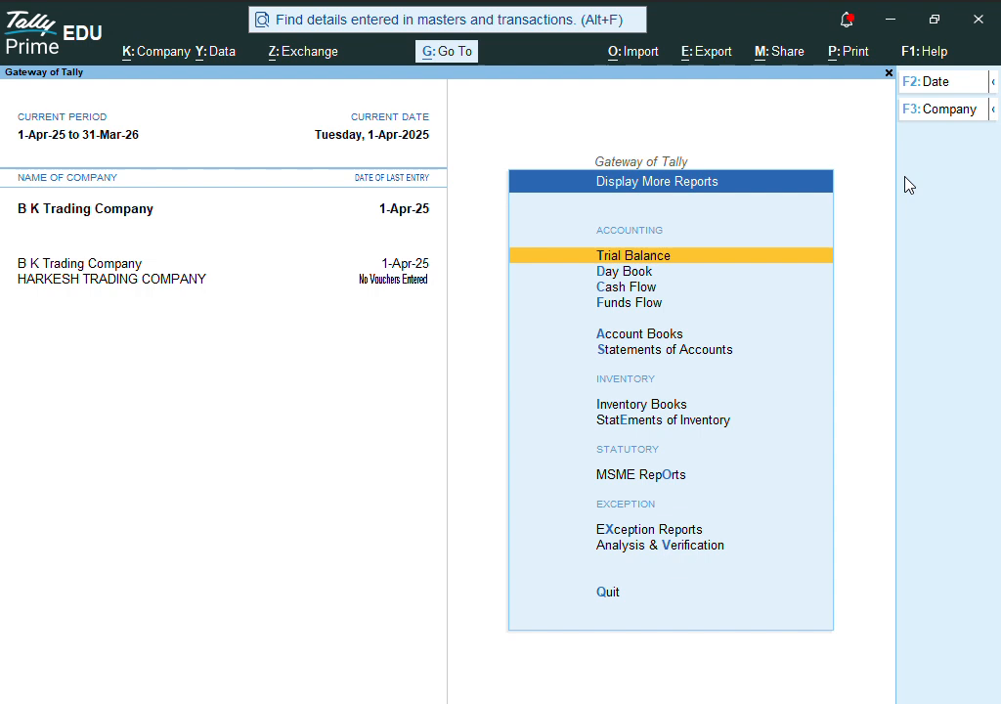
key("Down")
key("Down")
key("Down")
key("Down")
key("Down")
key("Return")
key("Down")
key("Return")
key("Down")
key("Down")
key("Return")
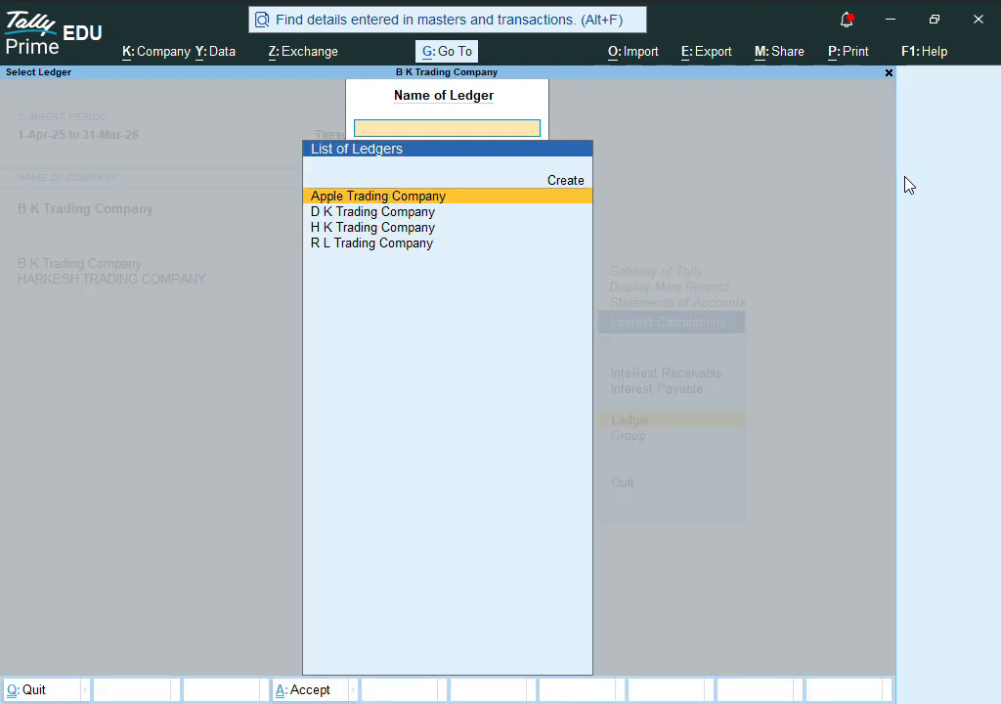
- Open the interest calculation for the R L Trading Company ledger and set its period from 1-4-2025 to 1-12-2025
key("Down")
key("Down")
key("Down")
key("Return")
key("F2")
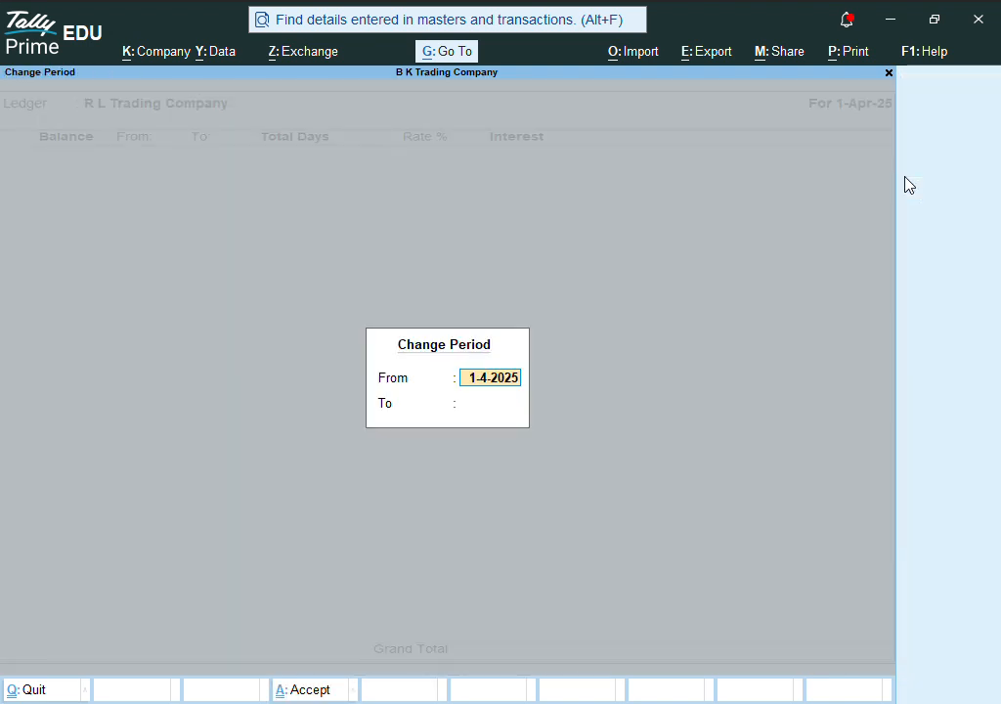
key("Return")
type("1-12")
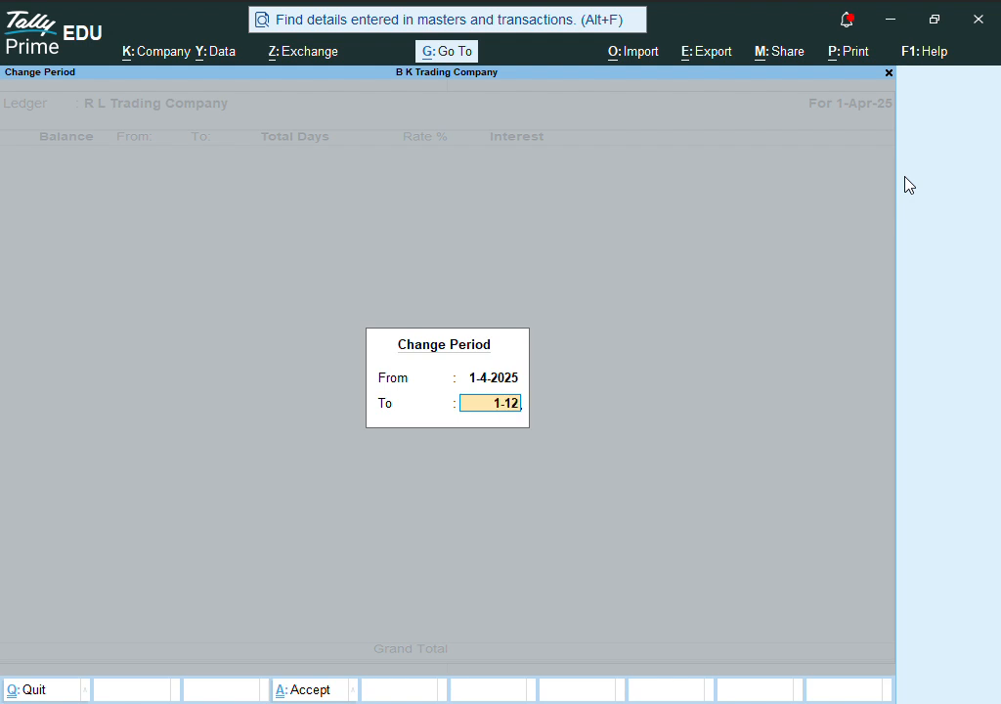
key("Return")
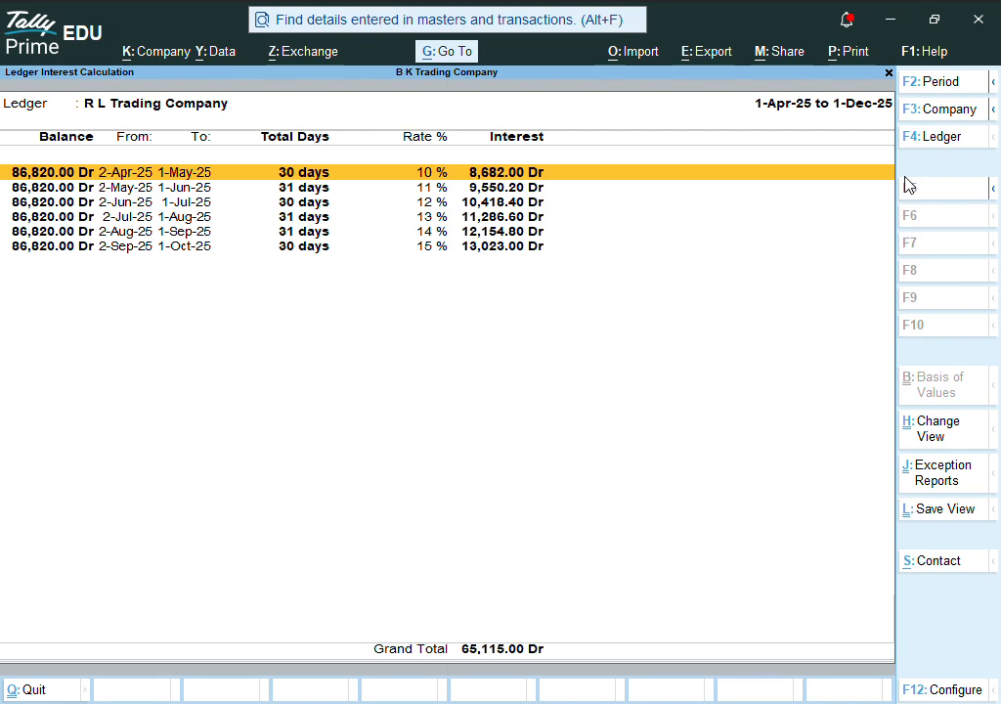
- Close the ledger interest report and back out of the report menus to the Gateway of Tally
key("Escape")
key("Escape")
key("Escape")
key("Escape")
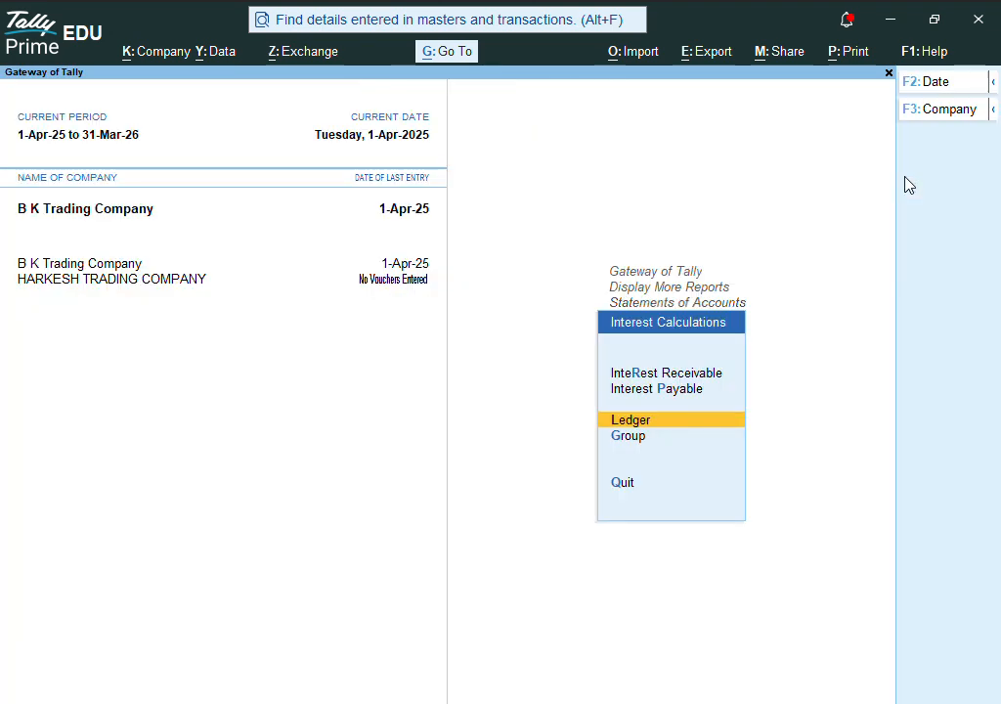
key("Down")
key("Down")
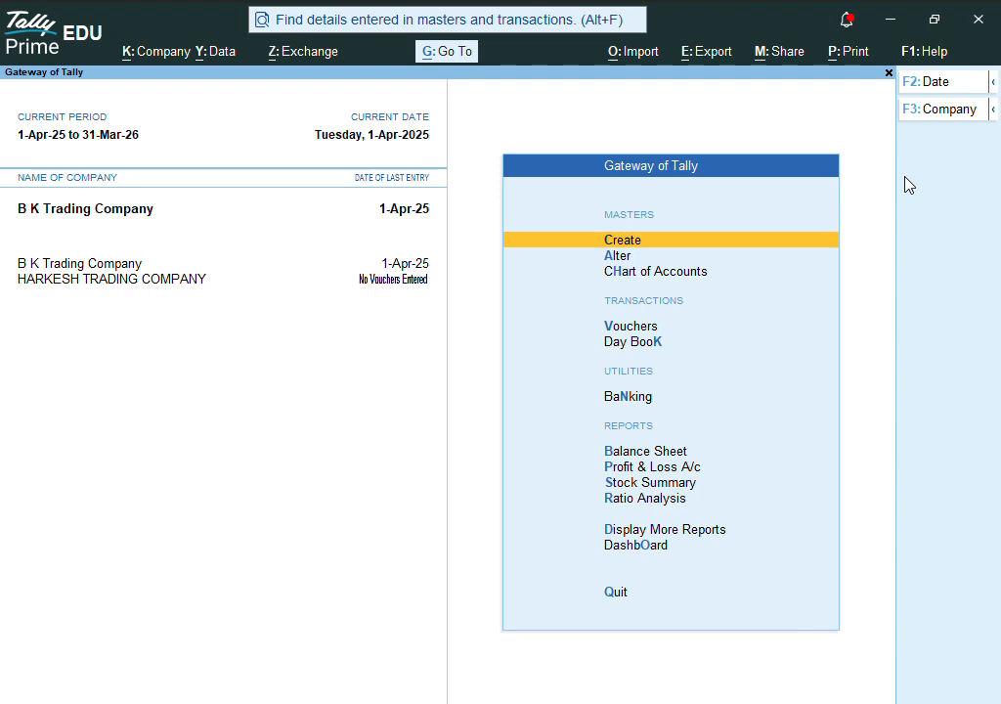
- Open the Profit & Loss A/c and expand it to the detailed view of stock, purchase and sales accounts
key("Up")
key("Up")
key("Up")
key("Up")
key("Up")
key("Return")
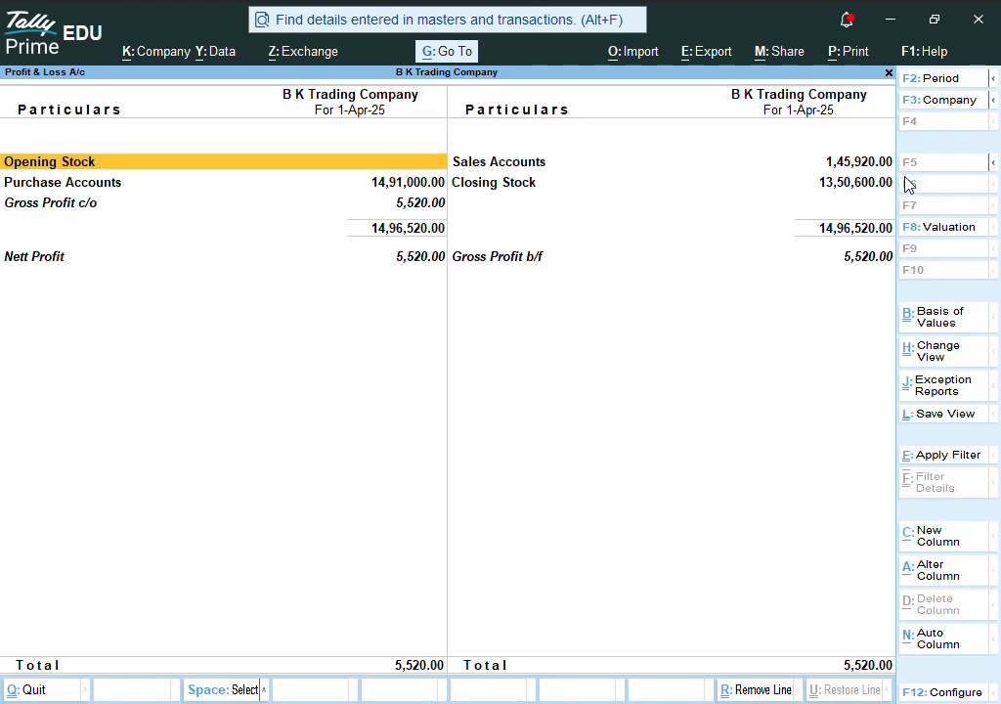
key("alt+F5")
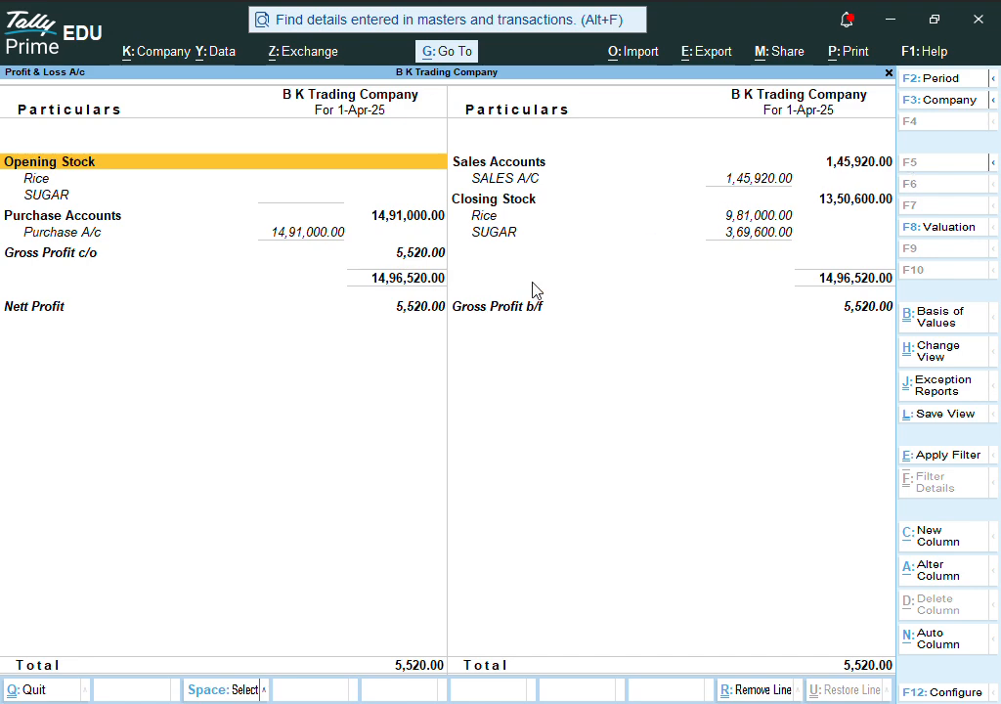
- Leave the Profit & Loss A/c, open the Balance Sheet and expand it to the detailed view
key("Escape")
key("Up")
key("Return")
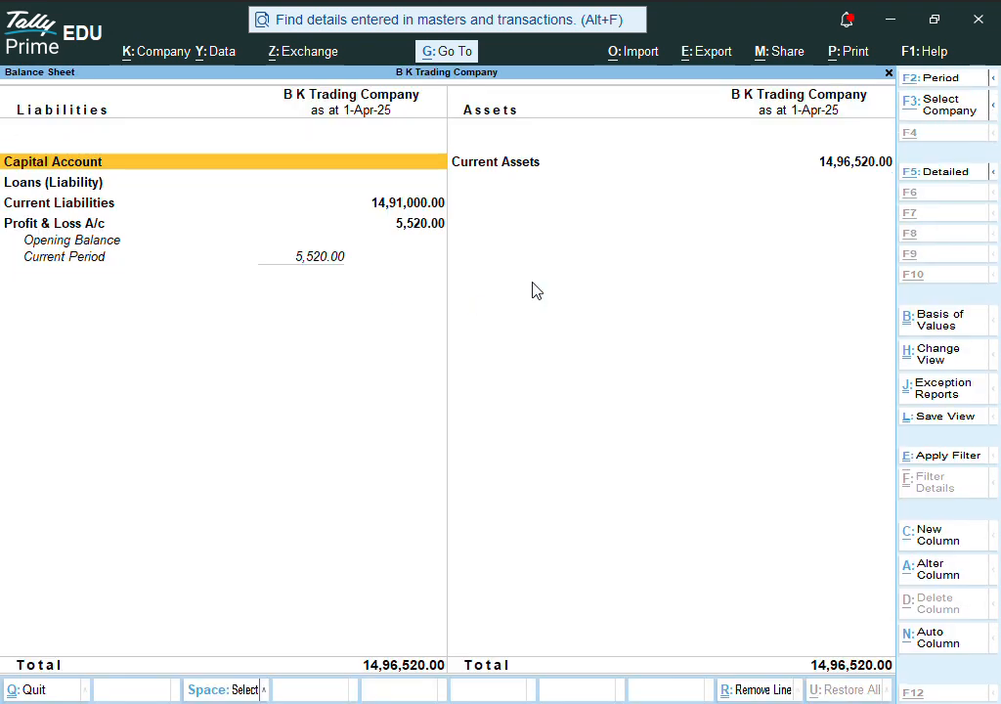
key("alt+F5")
key("F2")
key("Escape")
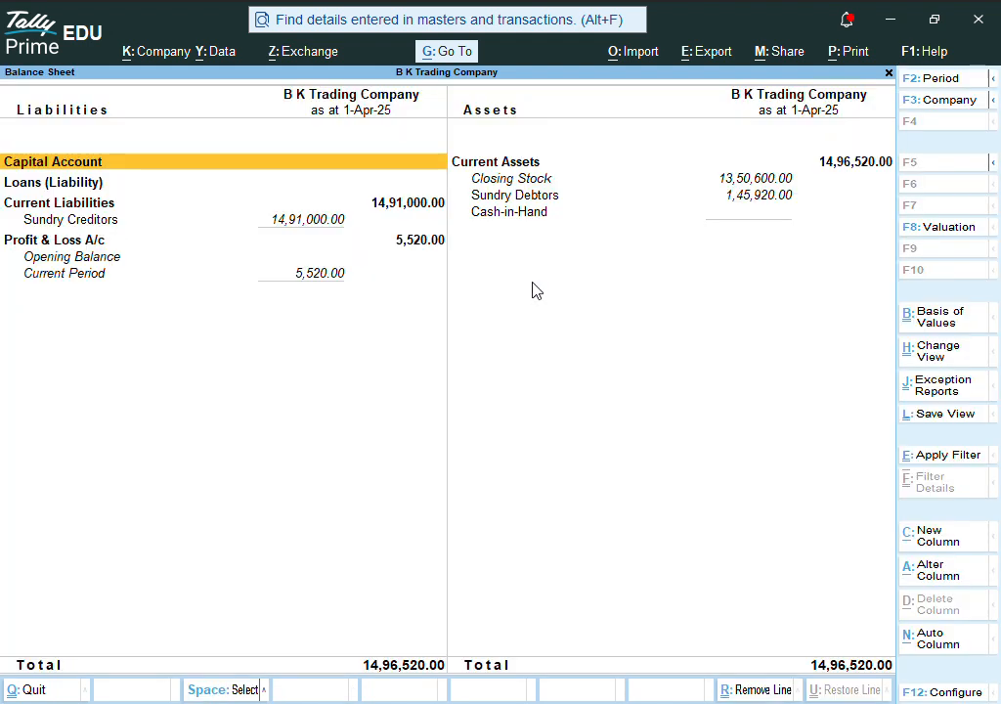
- Toggle the Balance Sheet's level of detail, and close the report to return to the Gateway of Tally
key("alt+F5")
key("alt+F5")
key("Escape")
key("Escape")
key("Escape")
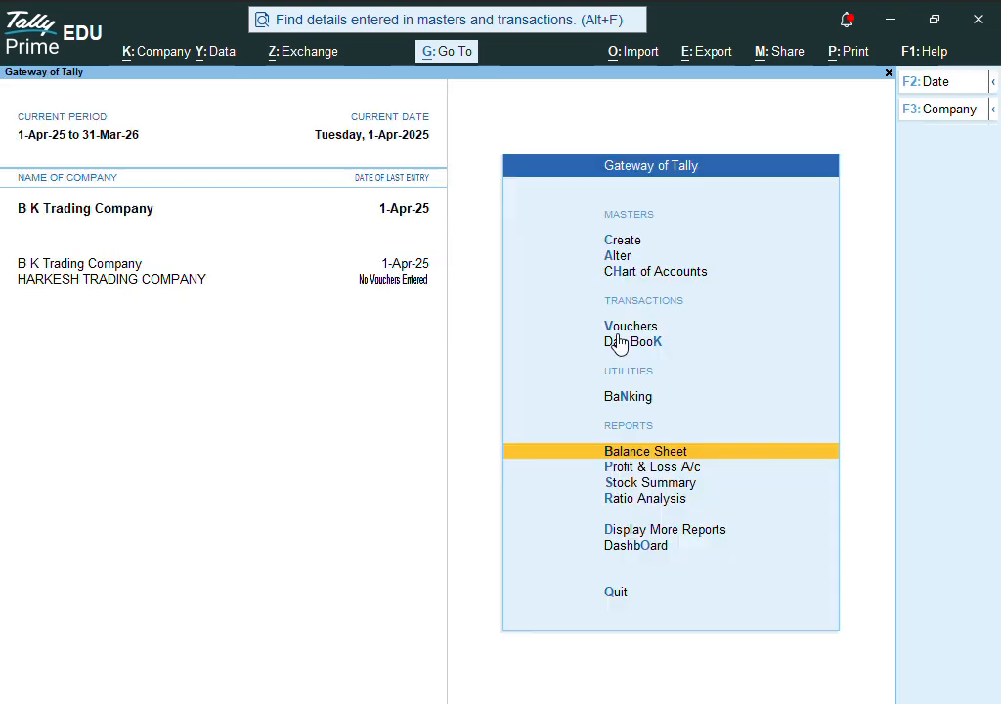